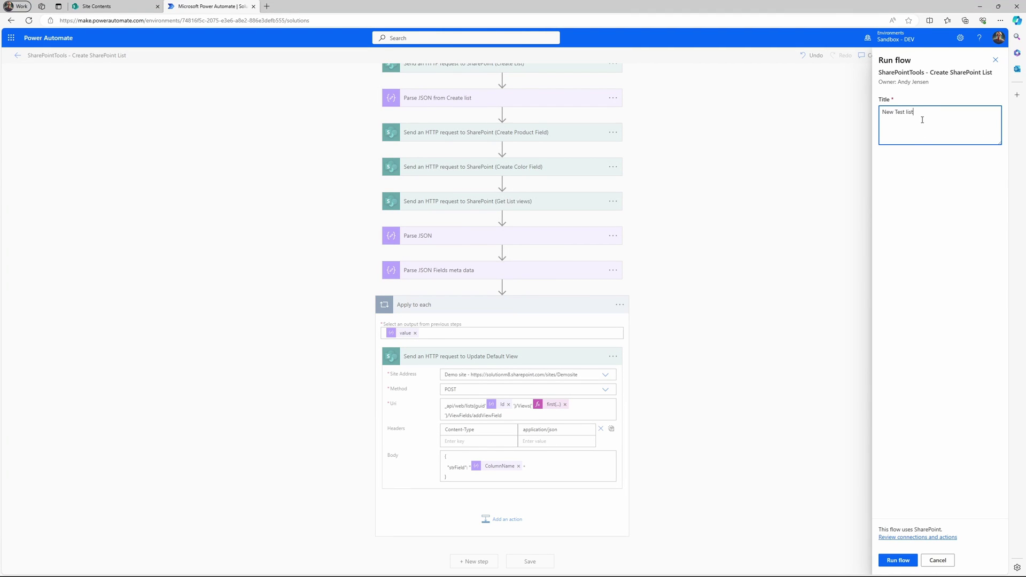
# Step: Run the flow, verify New Test list has Product Name and Product Color columns, and return to Power Automate
pyautogui.click(899, 561)
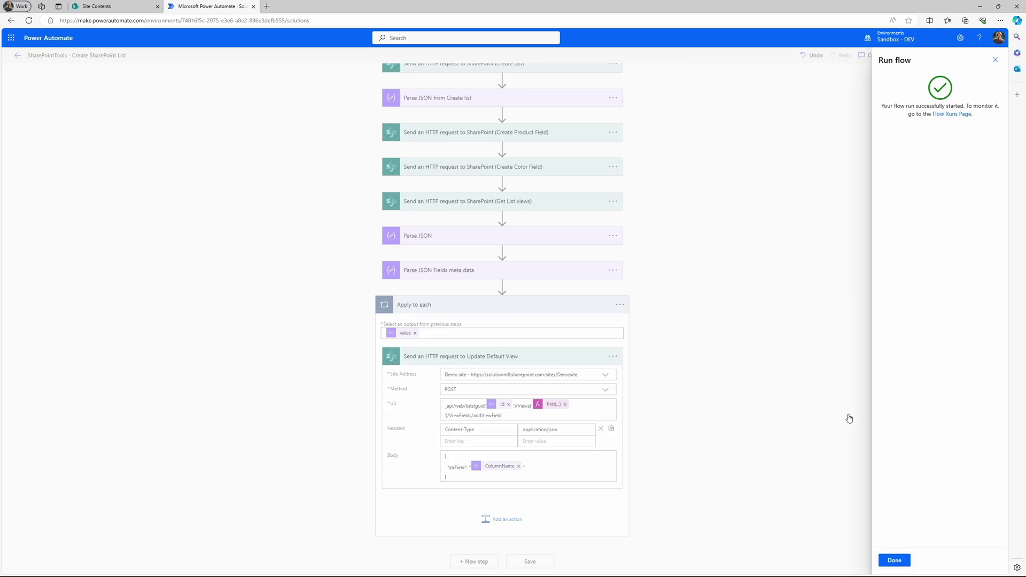
pyautogui.click(110, 8)
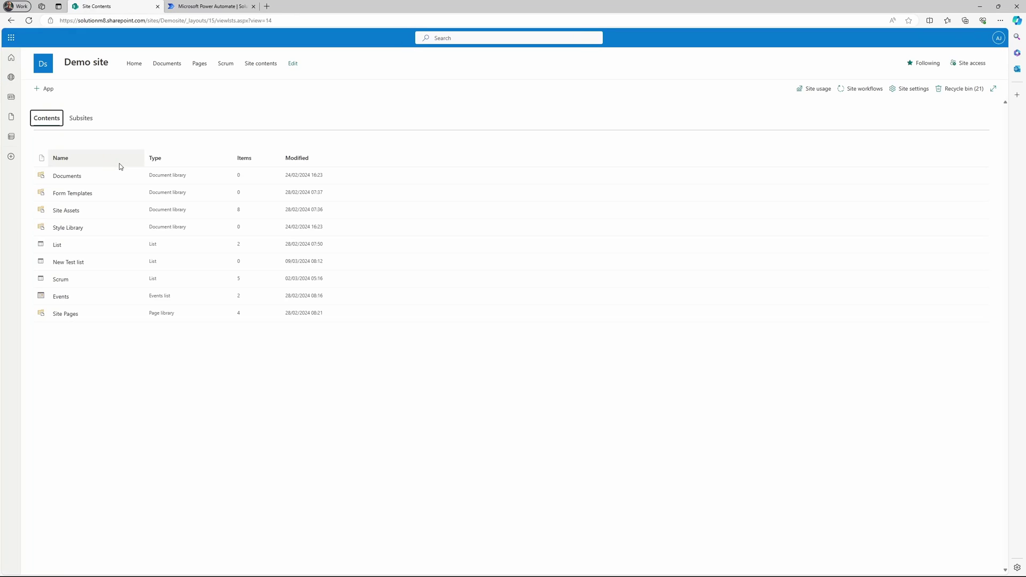
pyautogui.click(67, 263)
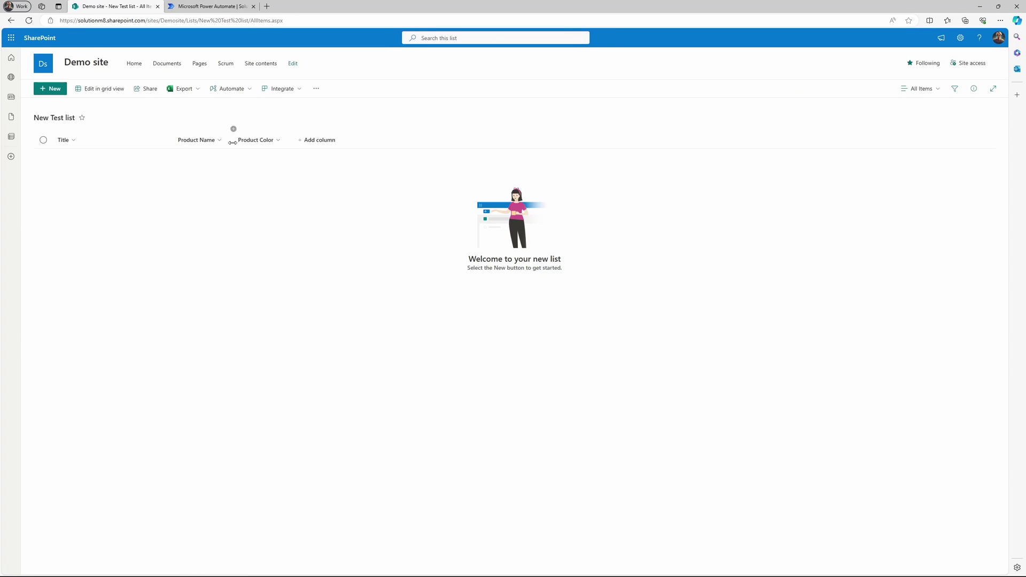
pyautogui.hotkey('ctrl', 'Tab')
# Step: Create an instant cloud flow named 'SharePointTools - Create SharePoint List' with a Manually trigger a flow trigger
pyautogui.click(206, 56)
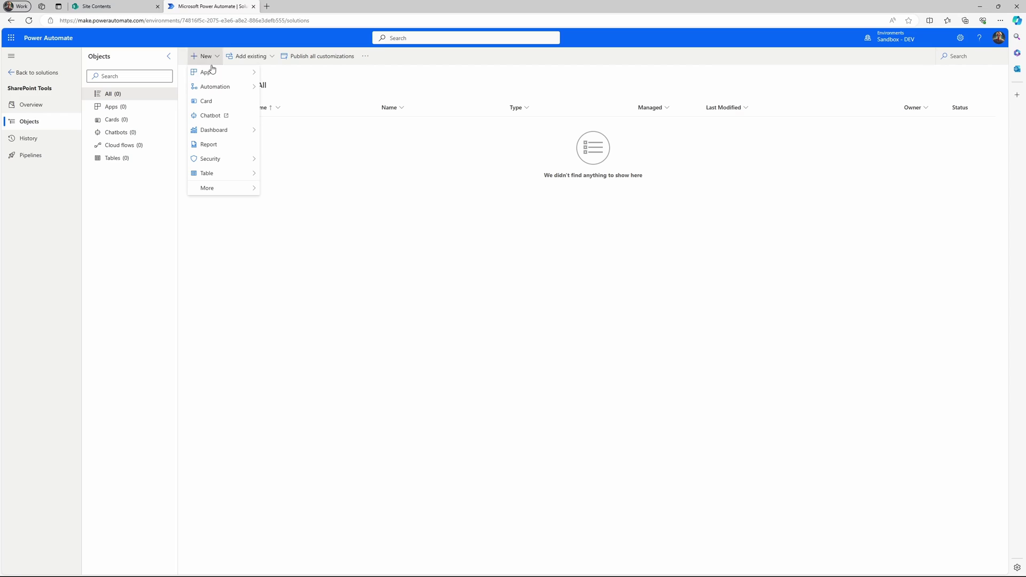
pyautogui.moveTo(229, 87)
pyautogui.moveTo(289, 88)
pyautogui.click(355, 100)
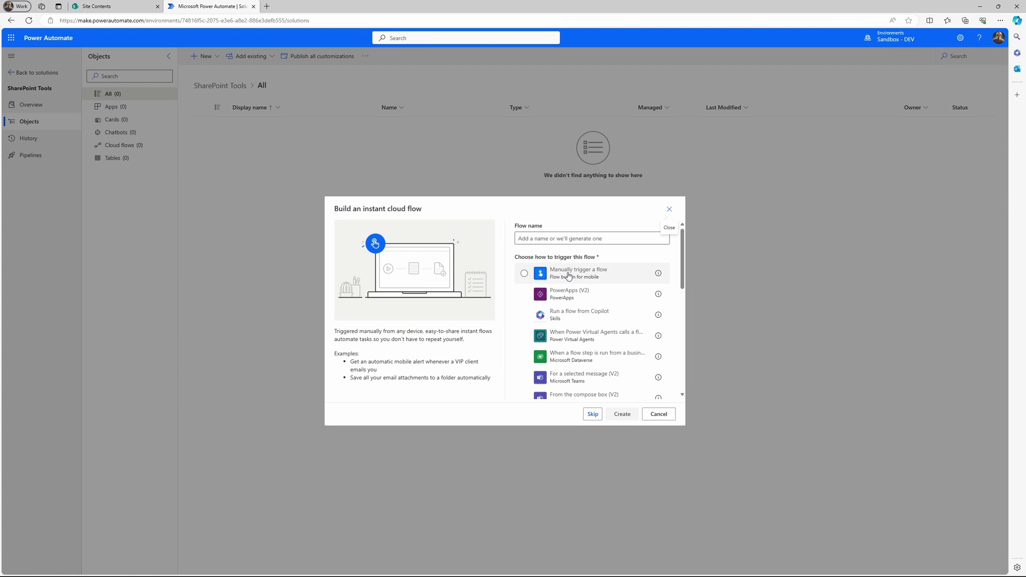
pyautogui.click(565, 277)
pyautogui.click(566, 239)
pyautogui.write('SharePointTools - Create SharePoint List')
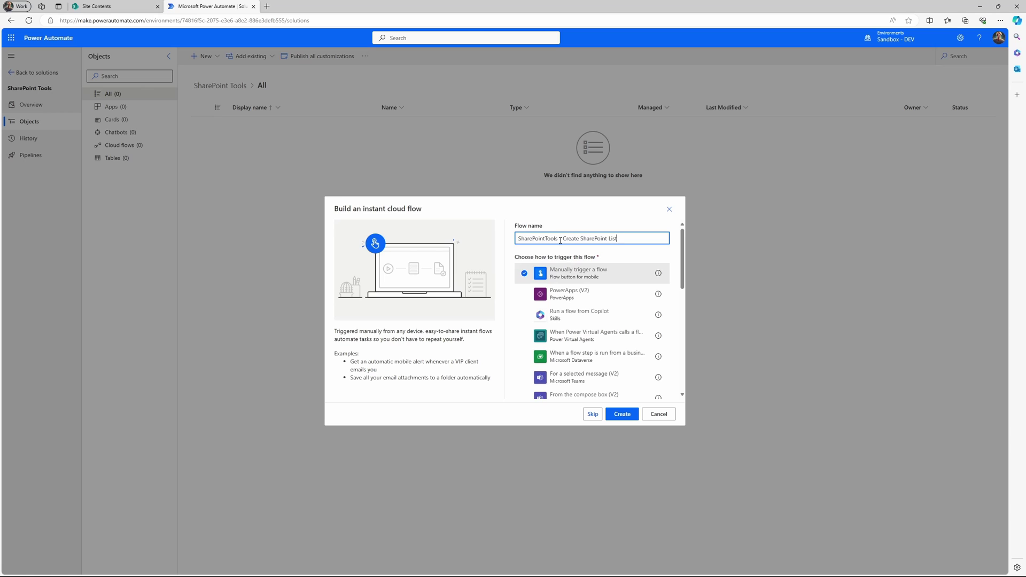
pyautogui.click(622, 414)
# Step: Add an Initialize variable step named Fields data of type Object
pyautogui.click(471, 114)
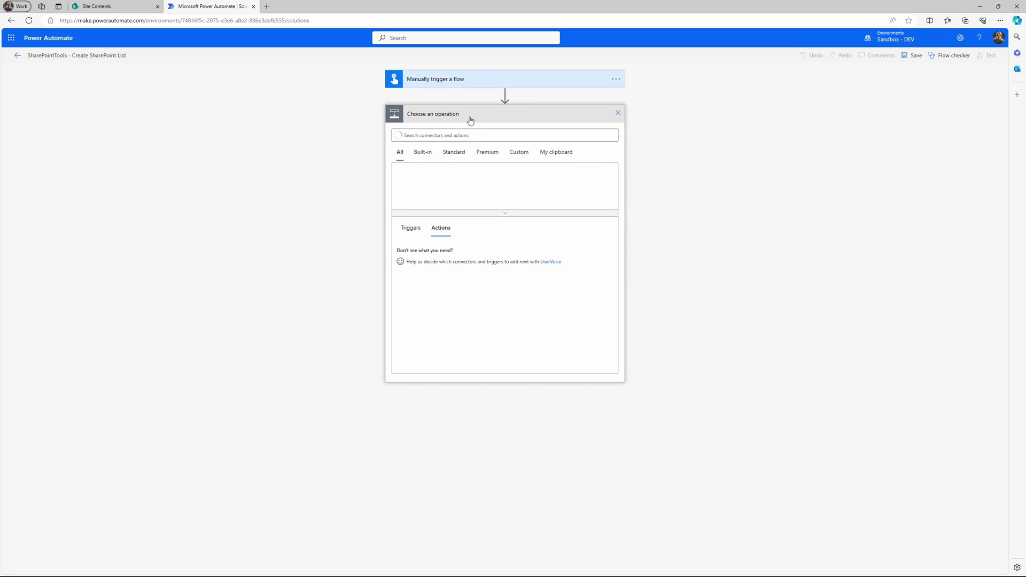
pyautogui.write('init')
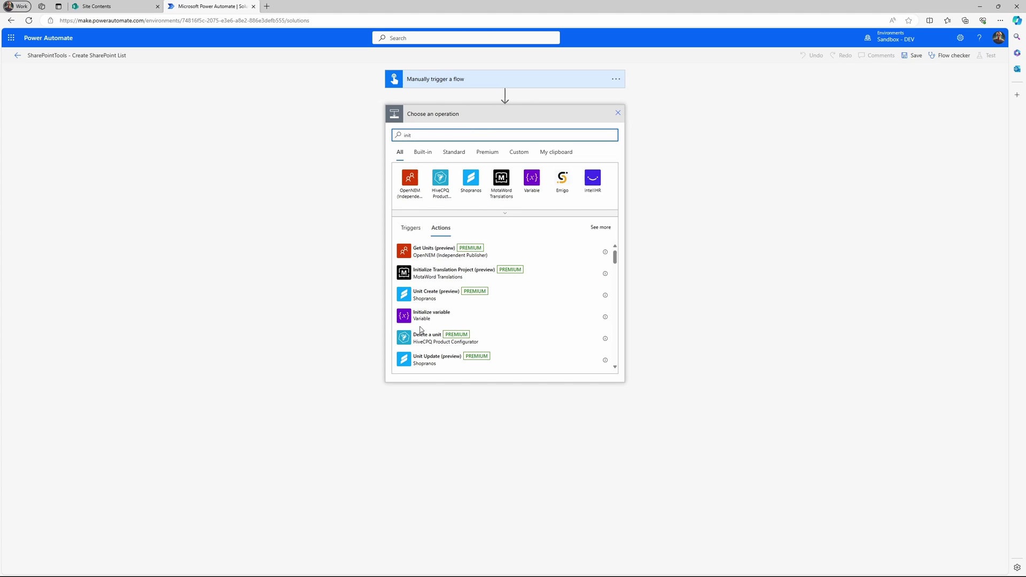
pyautogui.click(427, 315)
pyautogui.write('Fields')
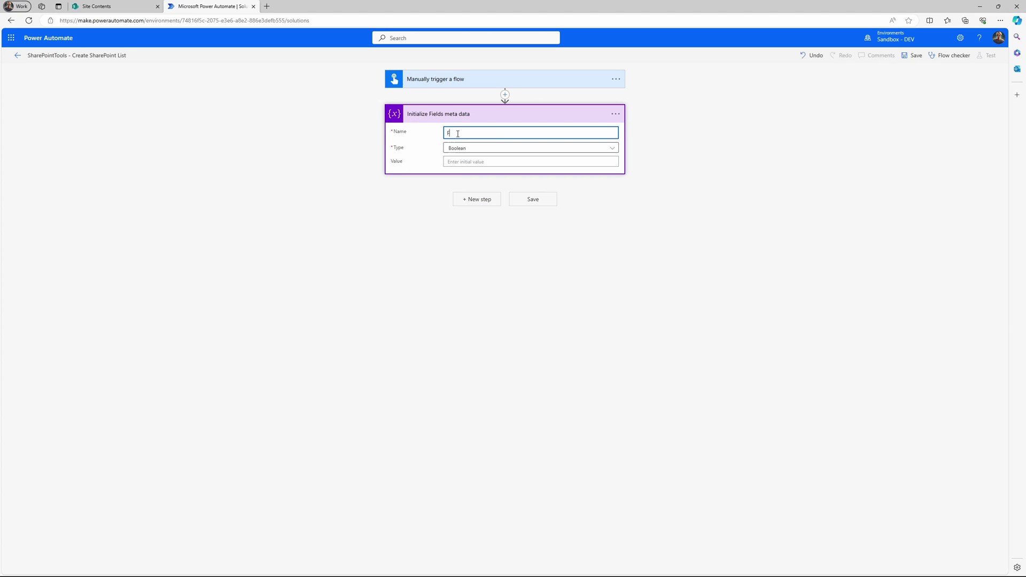
pyautogui.write(' data')
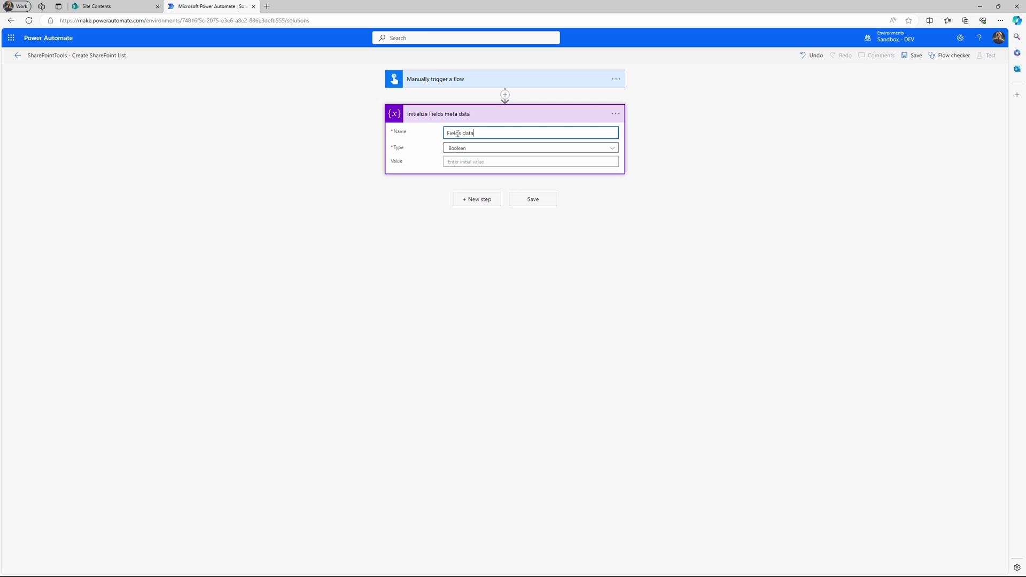
pyautogui.click(474, 151)
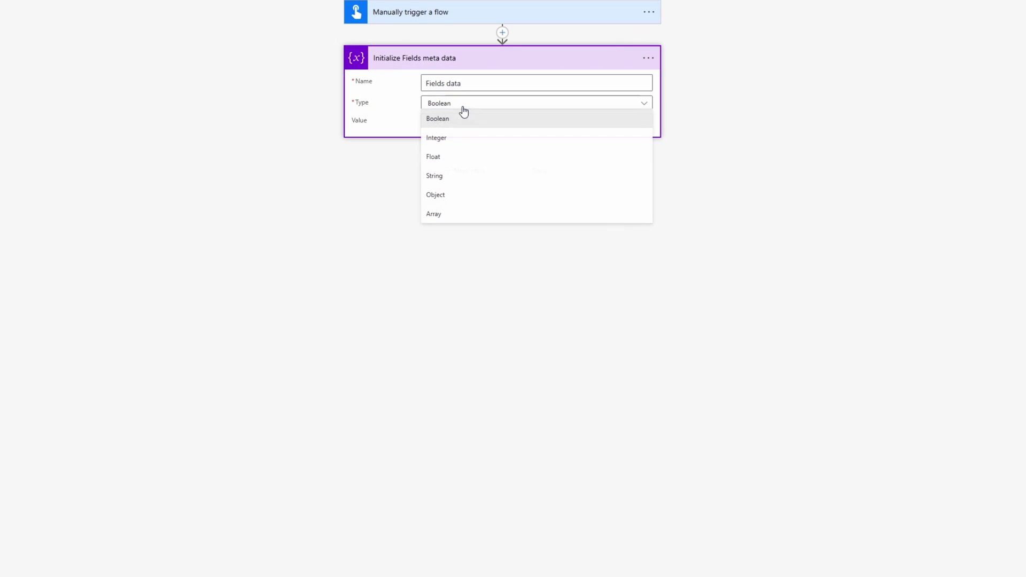
pyautogui.click(448, 197)
# Step: Set the variable's JSON value to list ColumnName entries 'Product Name' and 'Product Color'
pyautogui.click(449, 120)
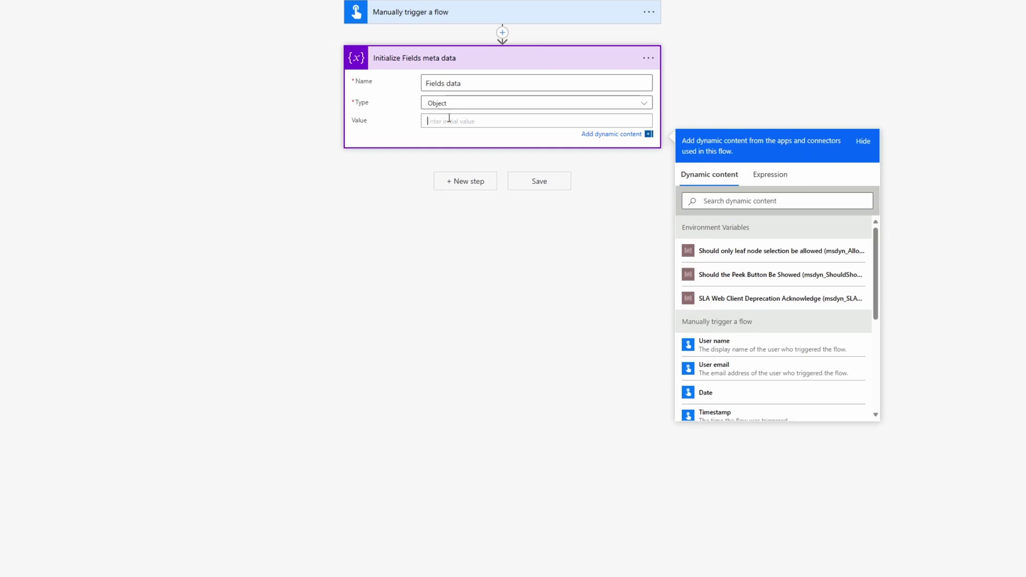
pyautogui.write('{')
pyautogui.press('Return')
pyautogui.press('Return')
pyautogui.write('}')
pyautogui.press('Up')
pyautogui.write('""')
pyautogui.press('Left')
pyautogui.write('Va')
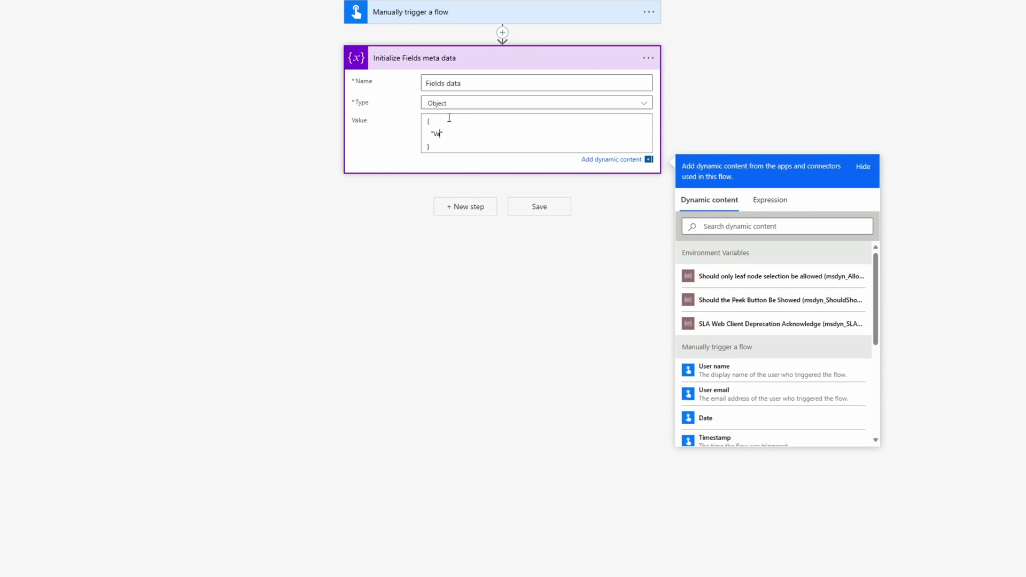
pyautogui.write('lue')
pyautogui.press('Return')
pyautogui.press('Return')
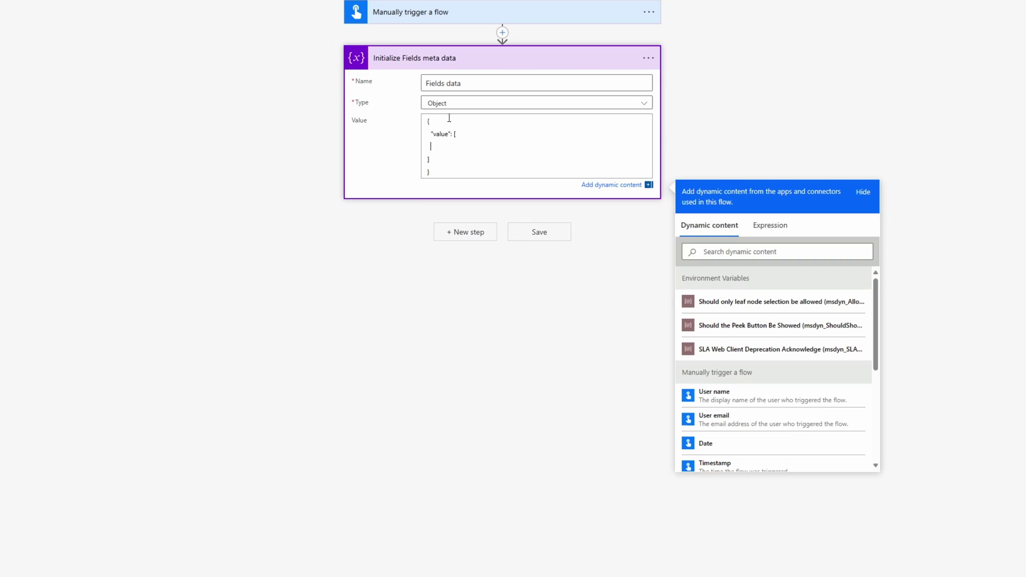
pyautogui.write('""ColumnName')
pyautogui.write(': "Product Name"')
pyautogui.write('{')
pyautogui.write('},')
pyautogui.press('Return')
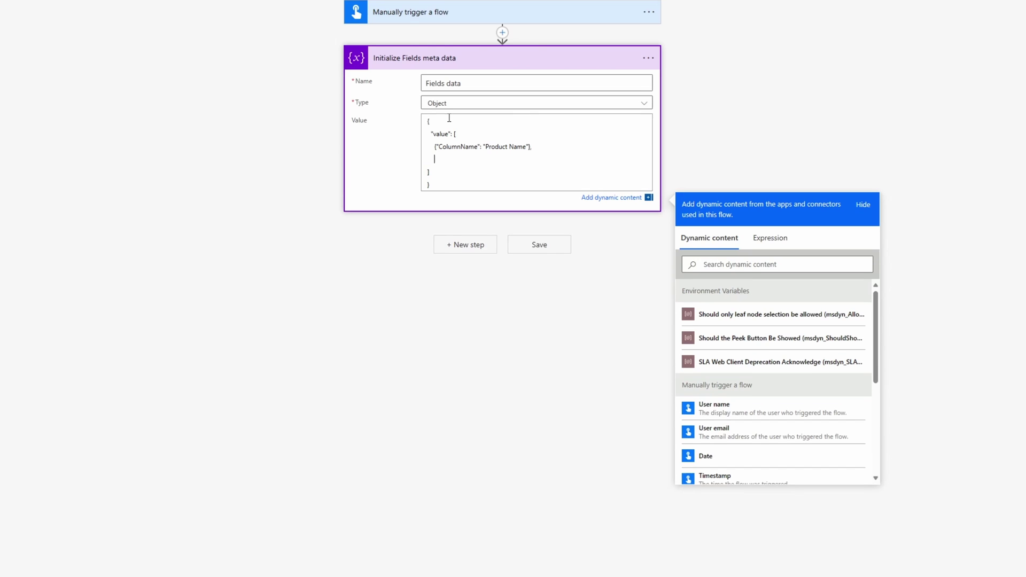
pyautogui.write('{"ColumnName": "Product Color"')
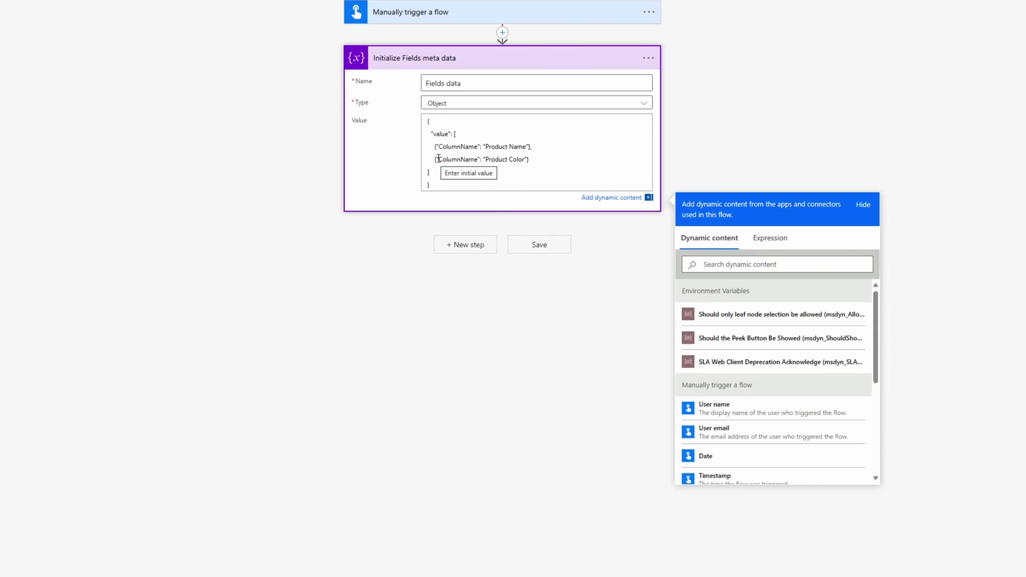
pyautogui.click(428, 252)
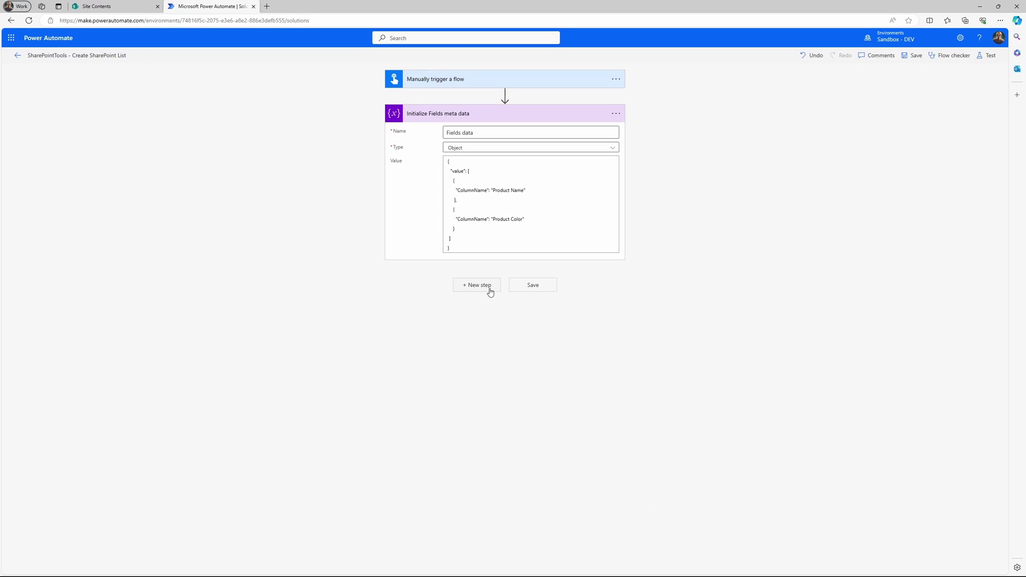
# Step: Add a Send an HTTP request to SharePoint step with Uri _api/web/lists
pyautogui.click(479, 285)
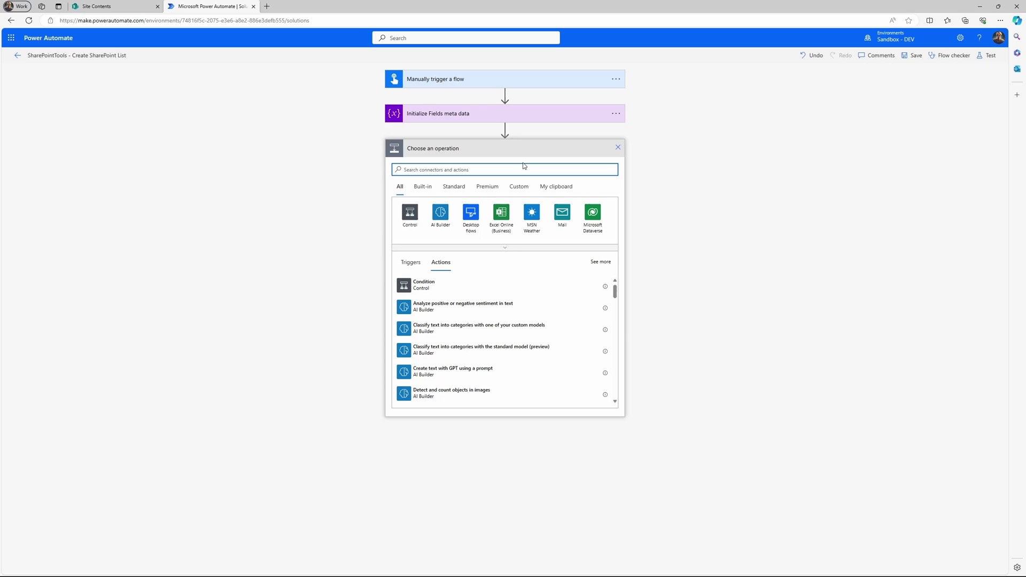
pyautogui.write('send http')
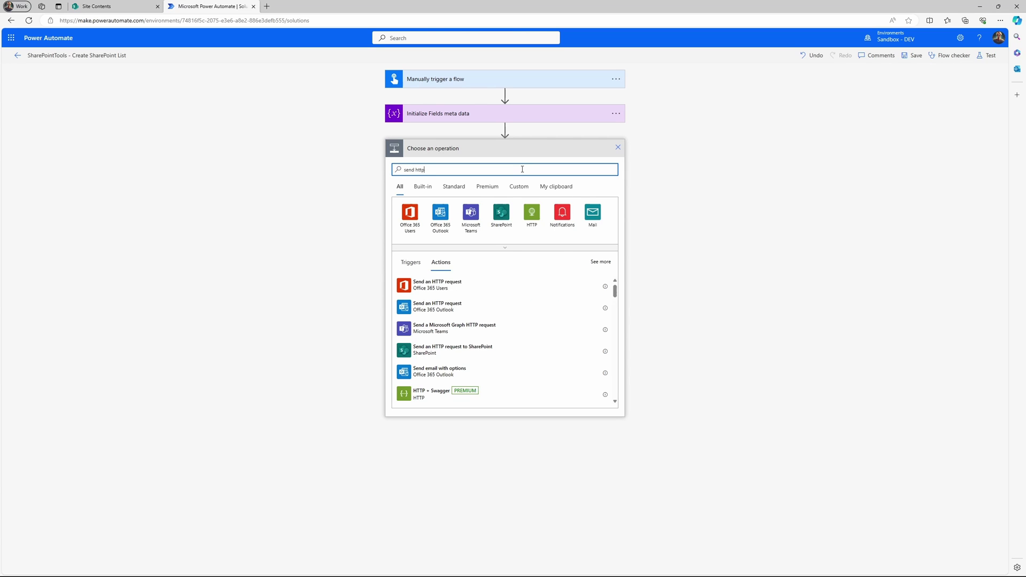
pyautogui.click(504, 353)
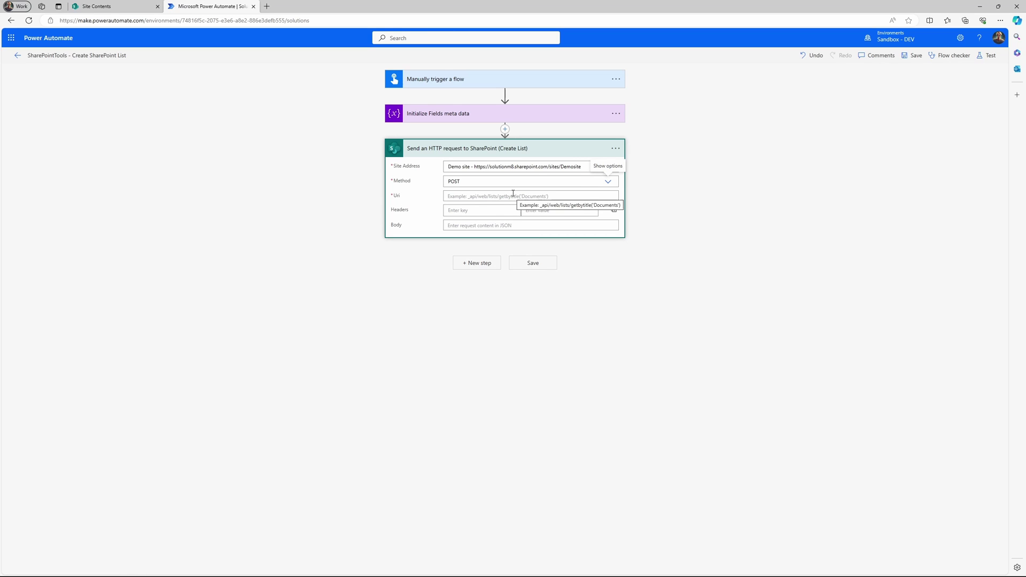
pyautogui.click(513, 195)
pyautogui.write('_api')
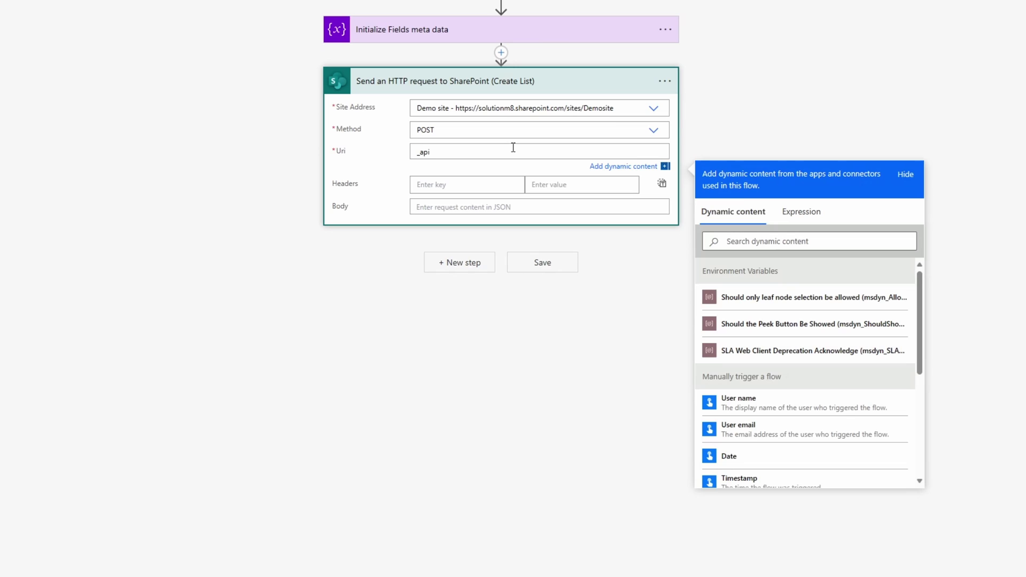
pyautogui.write('/web/lists')
# Step: Add the header Content-Type: application/json;odata=verbose to the request
pyautogui.click(436, 184)
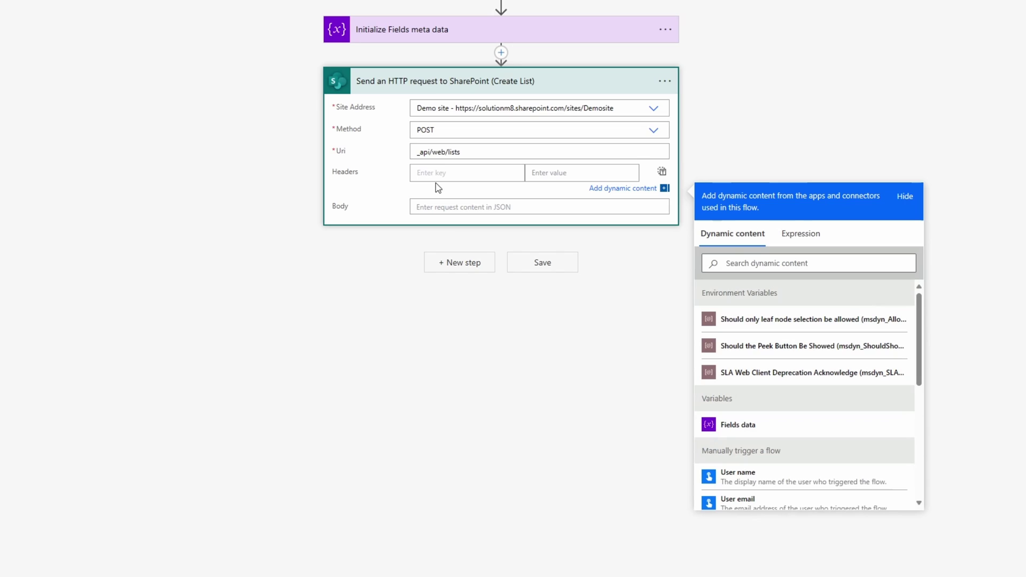
pyautogui.write('Content-Type')
pyautogui.click(560, 176)
pyautogui.write('application')
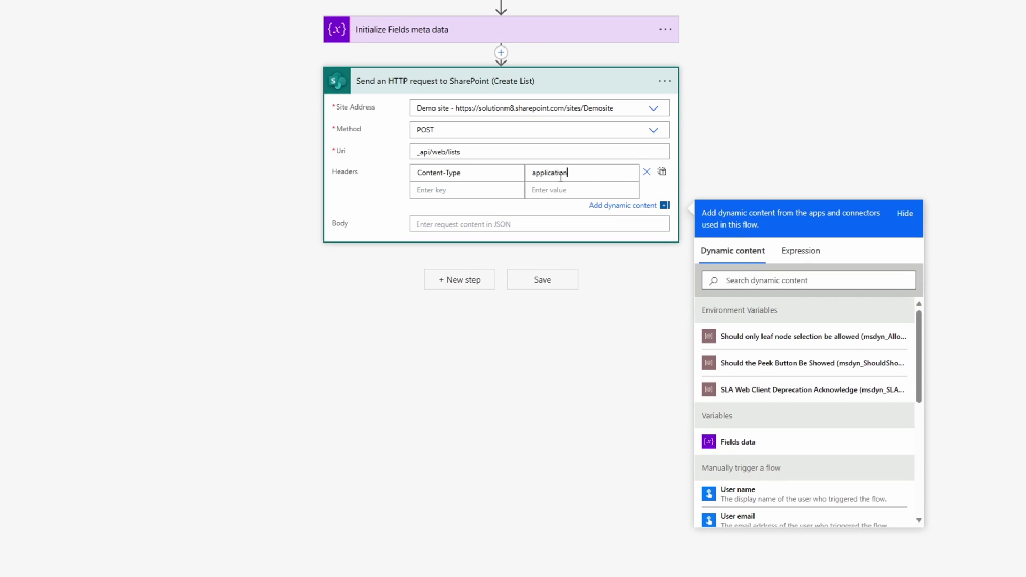
pyautogui.write('/json;odata=verbose')
# Step: Start the request body with a __metadata object of type 'SP.List'
pyautogui.click(462, 225)
pyautogui.write('{')
pyautogui.press('Return')
pyautogui.press('Return')
pyautogui.write('}')
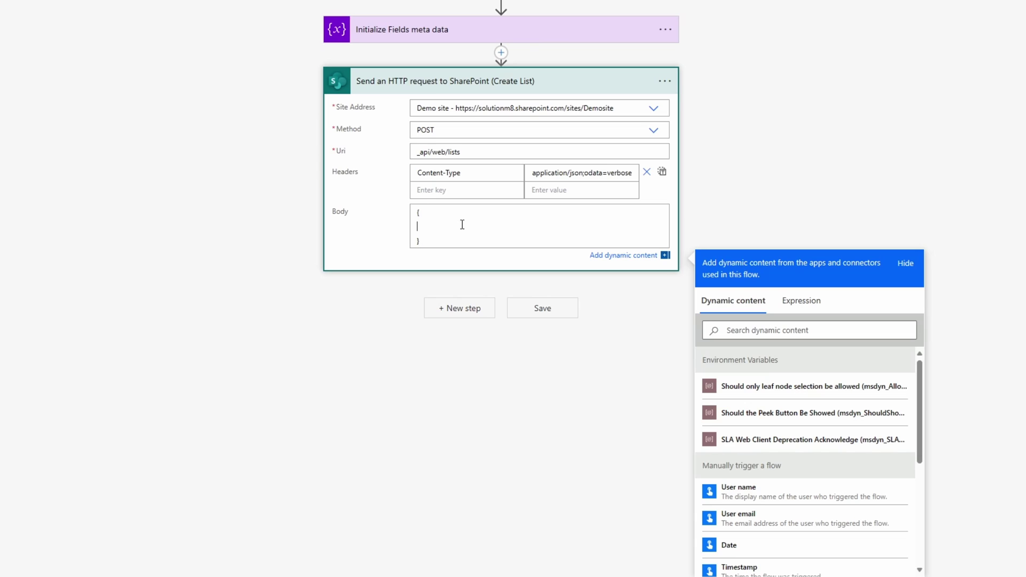
pyautogui.write('"__metadata":{')
pyautogui.press('Return')
pyautogui.write('}')
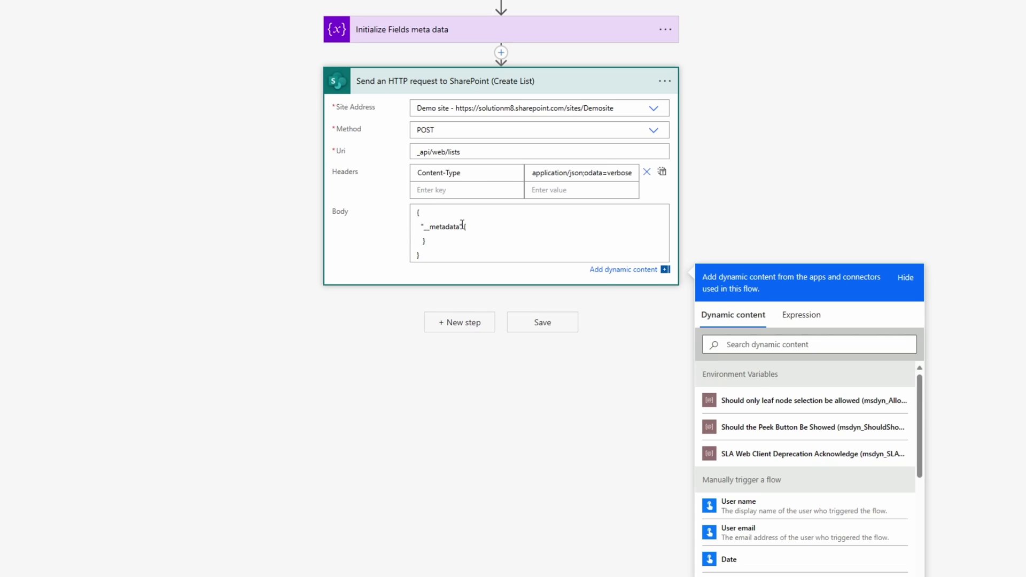
pyautogui.press('Left')
pyautogui.press('Return')
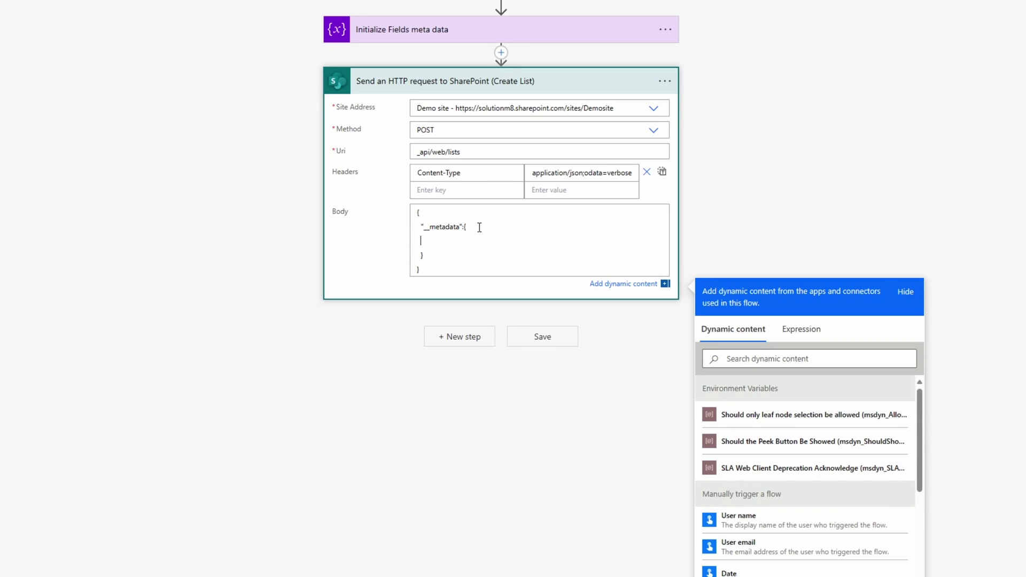
pyautogui.write('"type": "SP.List"')
# Step: Add BaseTemplate 100, Description 'A Description' and a Title key to the body
pyautogui.click(430, 255)
pyautogui.write(',')
pyautogui.press('Return')
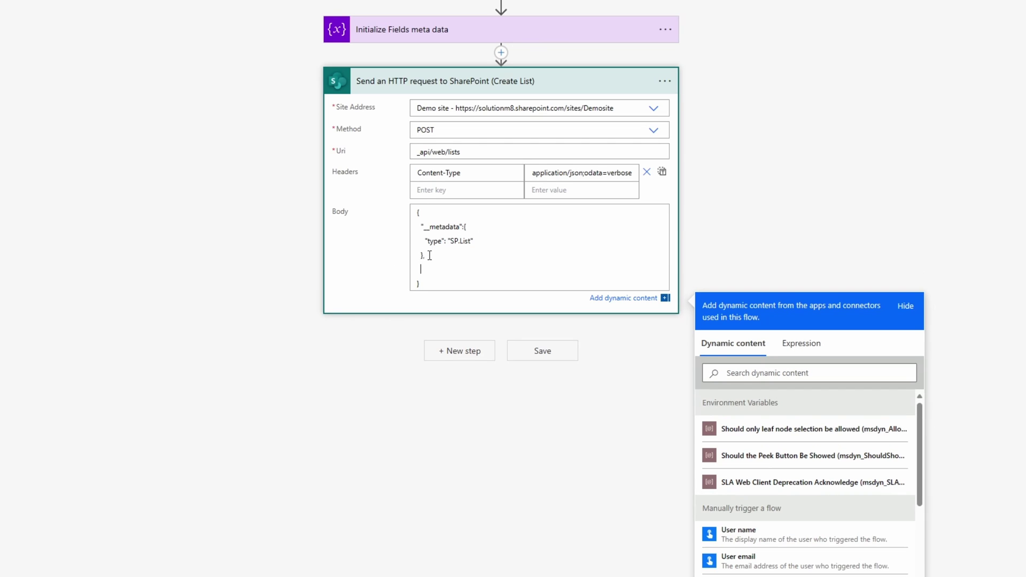
pyautogui.write('""BaseTemplate')
pyautogui.press('End')
pyautogui.write(': 100,')
pyautogui.press('Return')
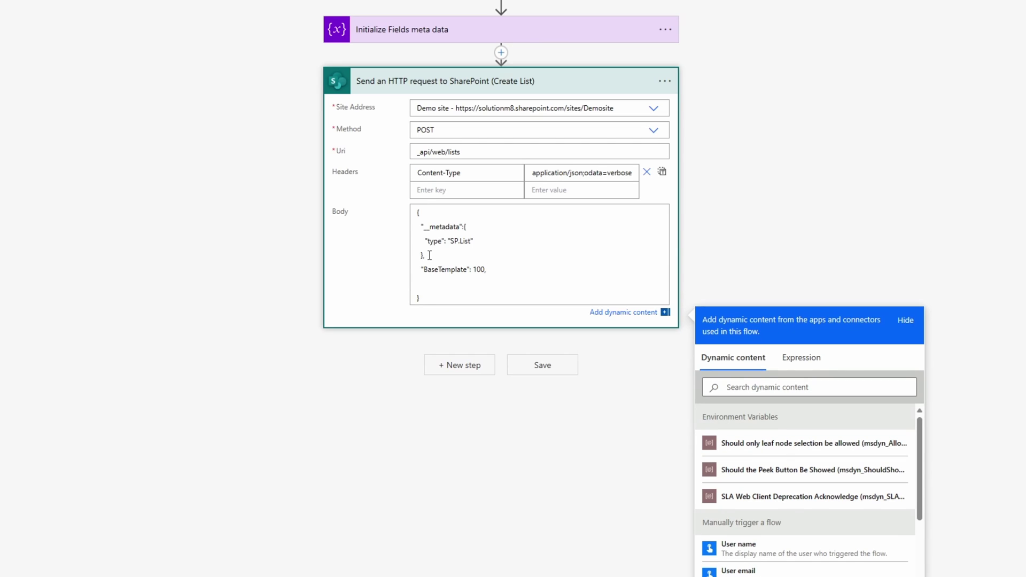
pyautogui.write('""Description')
pyautogui.press('Right')
pyautogui.write(': "A Description",')
pyautogui.press('Return')
pyautogui.write('"')
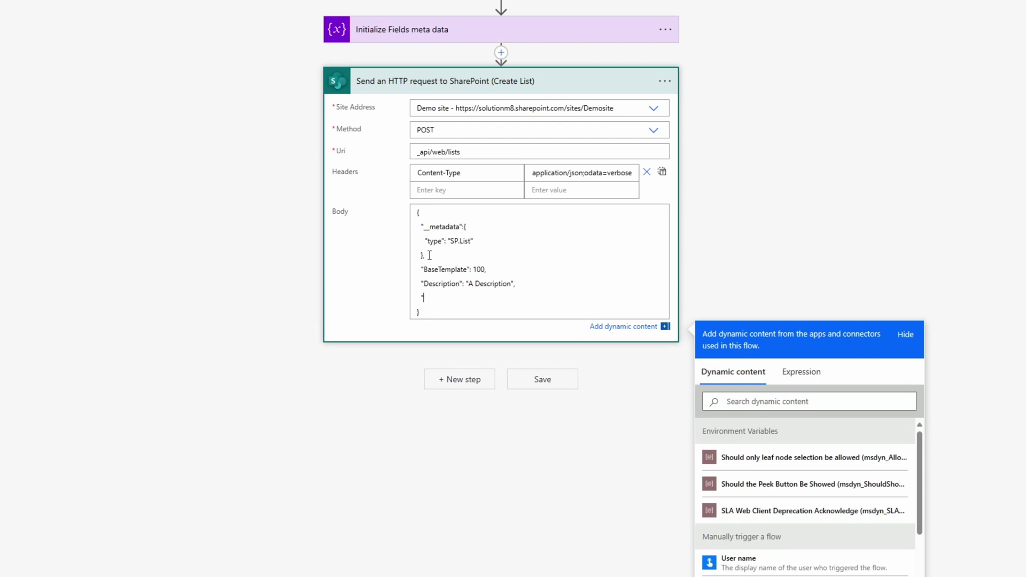
pyautogui.write('Title": ""')
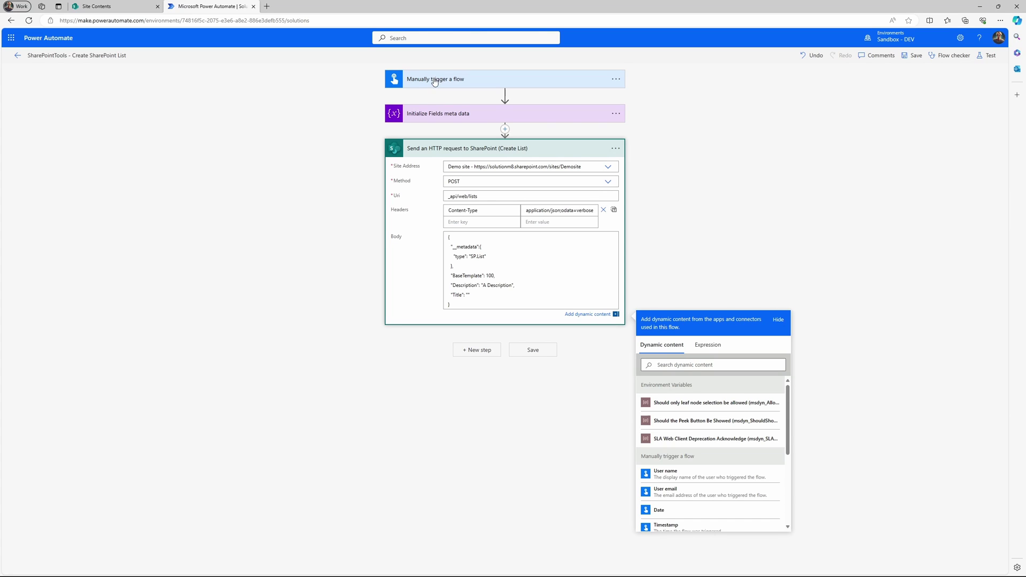
# Step: Add a Title text input to the trigger with prompt 'Please enter a List title'
pyautogui.click(434, 81)
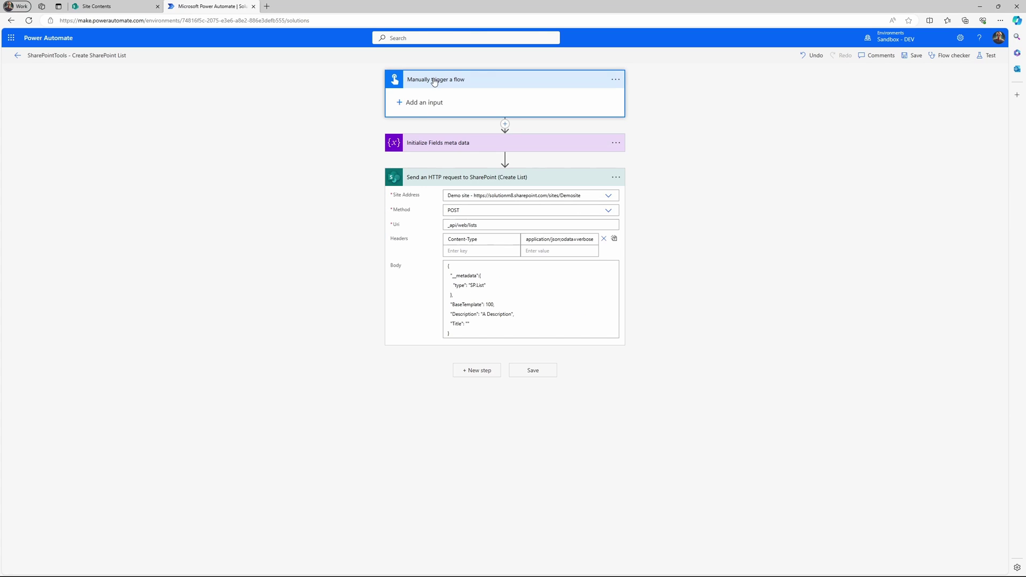
pyautogui.click(415, 103)
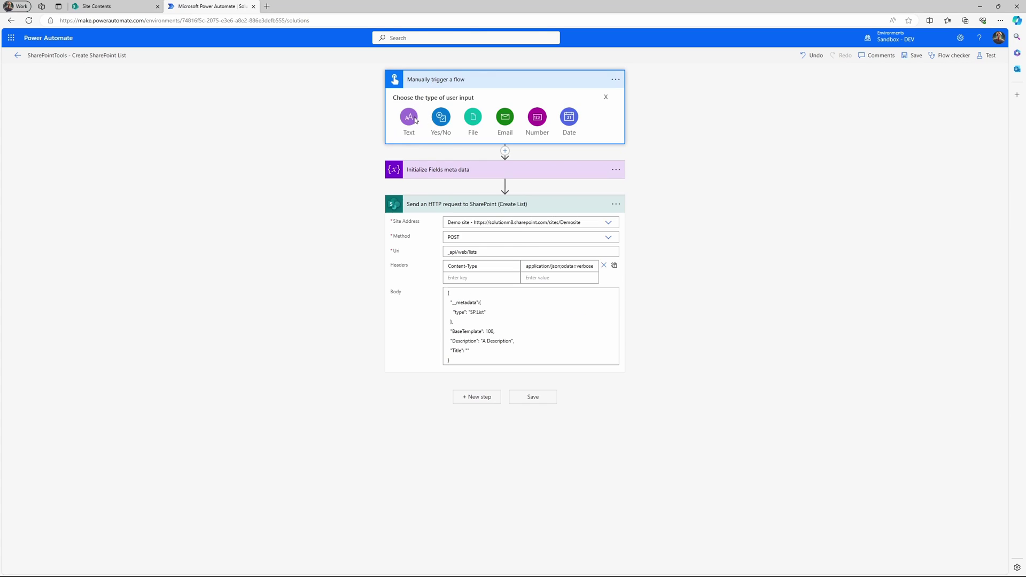
pyautogui.click(416, 119)
pyautogui.doubleClick(433, 99)
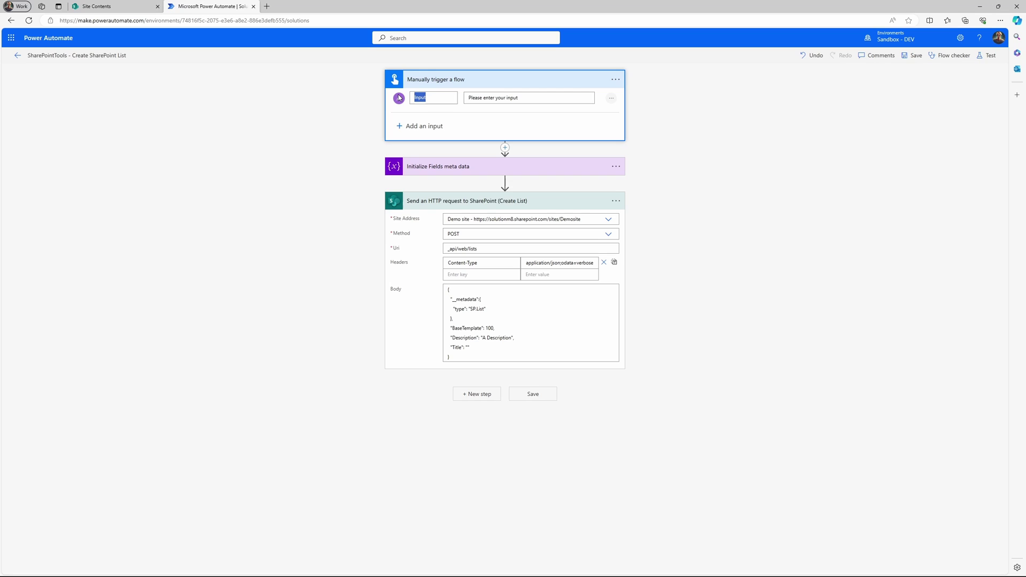
pyautogui.write('Title')
pyautogui.moveTo(517, 98); pyautogui.dragTo(496, 101)
pyautogui.write('a')
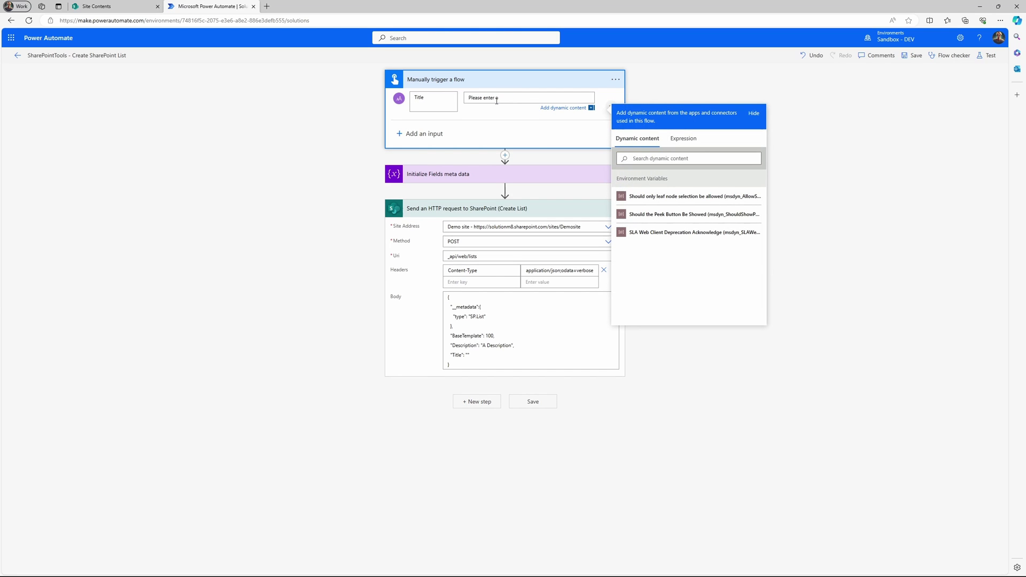
pyautogui.write(' List title')
# Step: Use the trigger's Title as the body Title and add "EnableAttachments": false
pyautogui.click(468, 355)
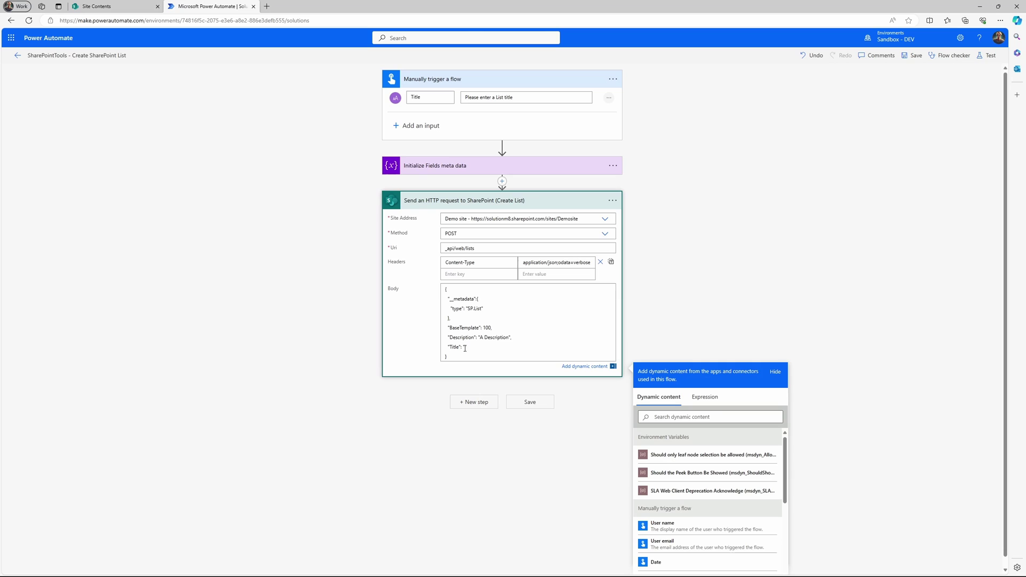
pyautogui.scroll(-5, 672, 509)
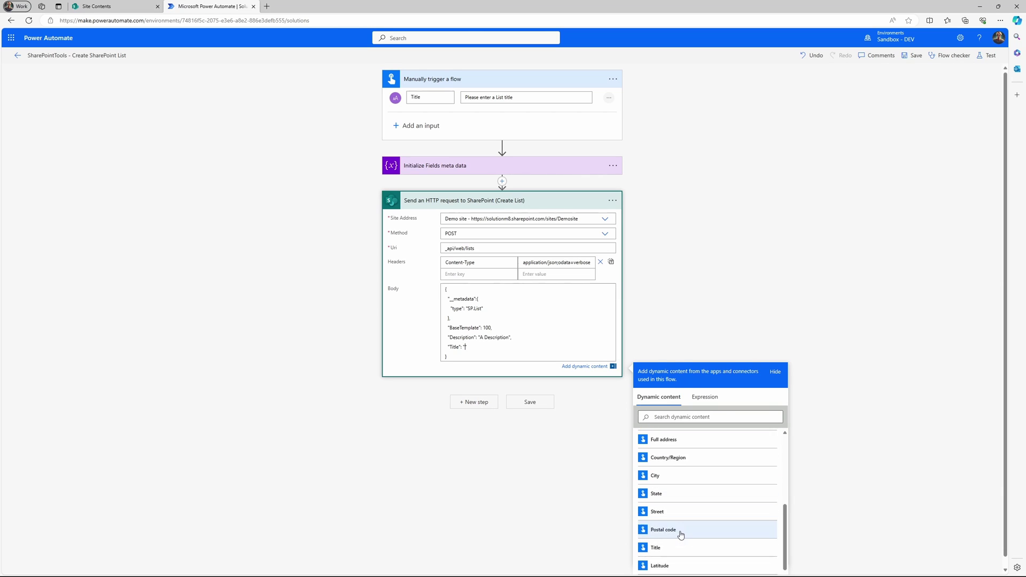
pyautogui.click(677, 539)
pyautogui.write(',')
pyautogui.press('Return')
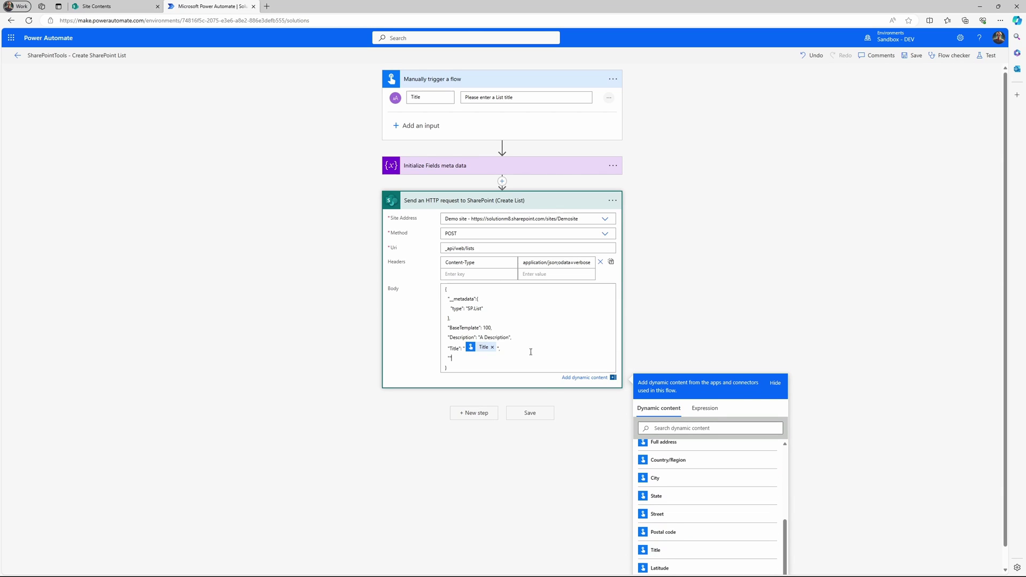
pyautogui.write('"EnableAttachments": false')
# Step: Save the flow and run a manual test with the list title Test1
pyautogui.click(531, 419)
pyautogui.click(987, 55)
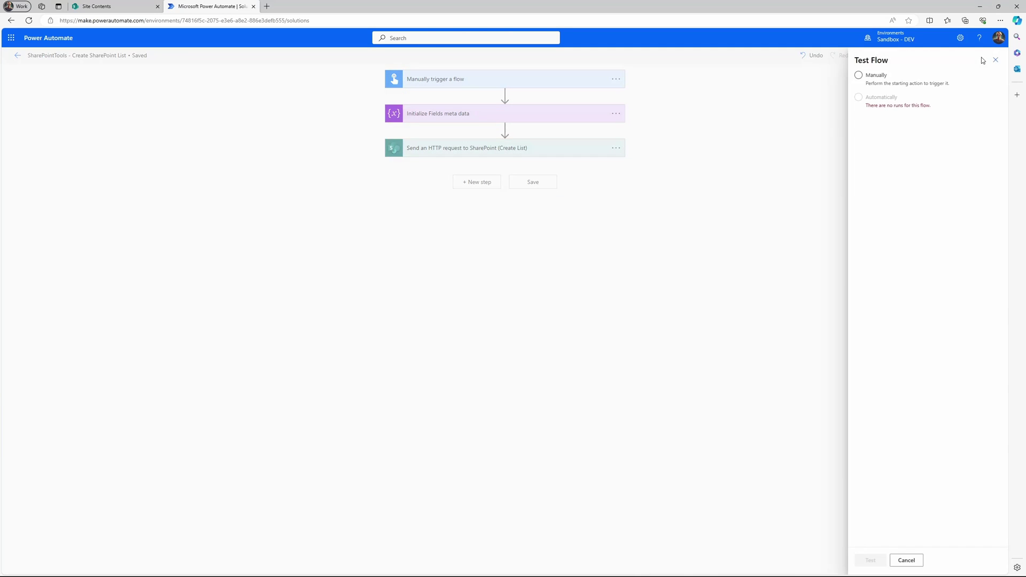
pyautogui.click(868, 88)
pyautogui.click(870, 561)
pyautogui.write('Test1')
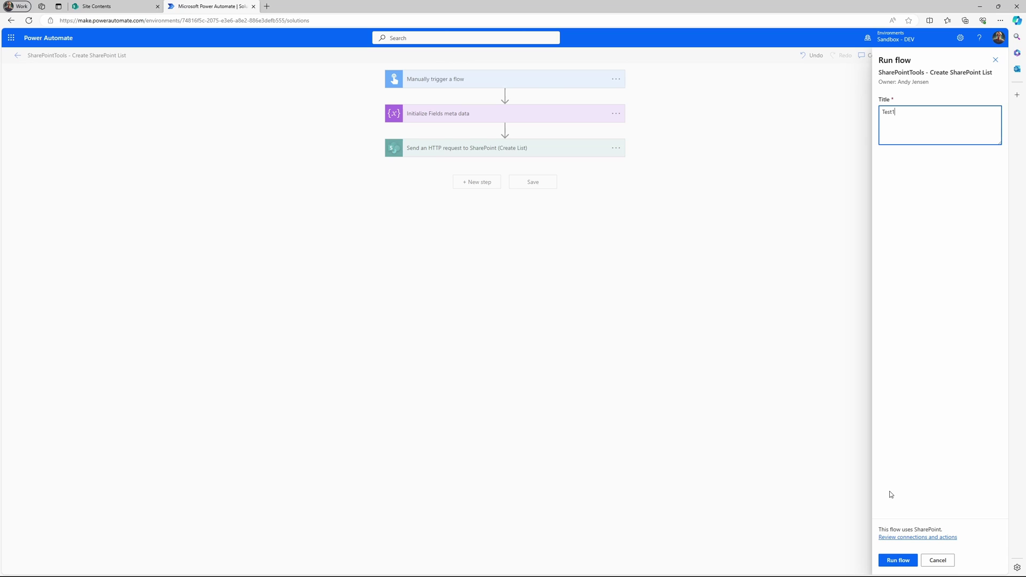
pyautogui.click(898, 560)
# Step: Expand the HTTP request step's run details and select its response body output
pyautogui.click(483, 167)
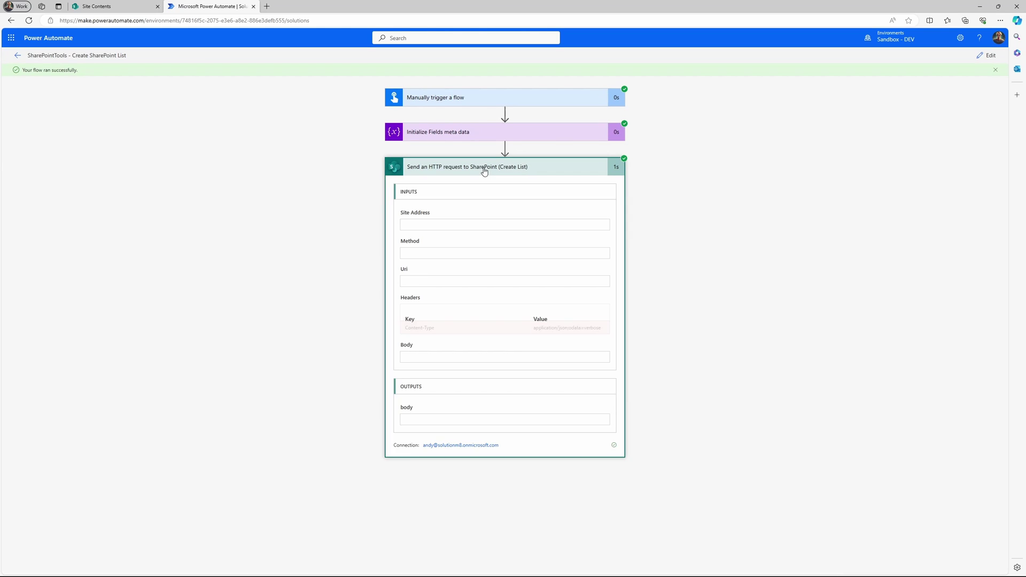
pyautogui.scroll(-5, 470, 487)
pyautogui.scroll(-5, 502, 497)
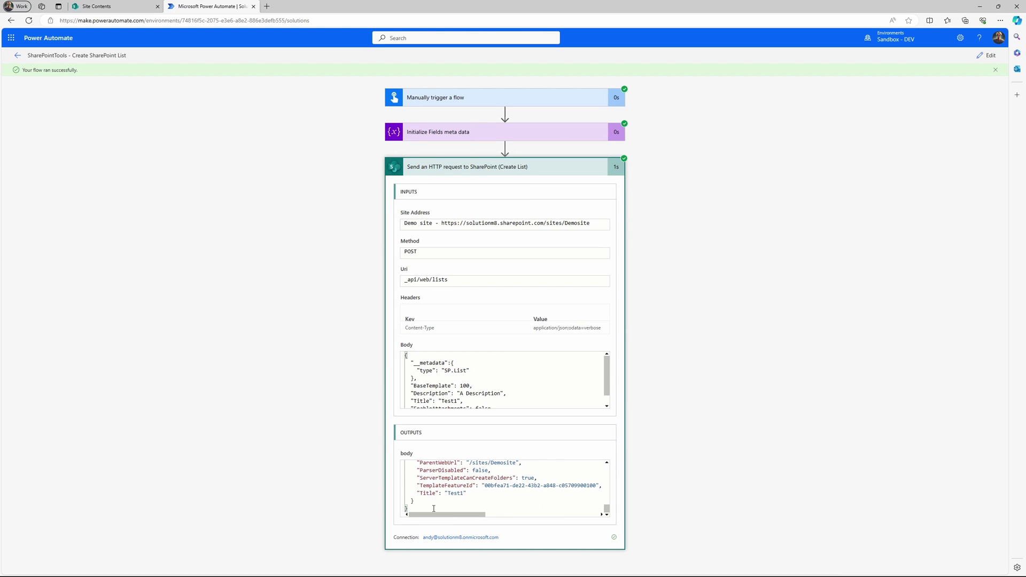
pyautogui.moveTo(429, 509); pyautogui.dragTo(382, 418)
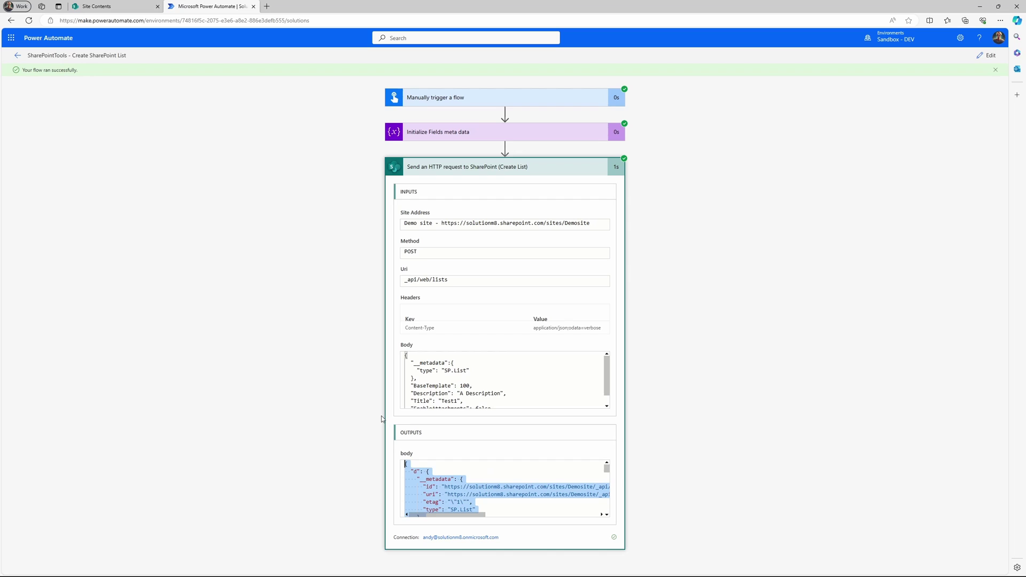
pyautogui.click(491, 495)
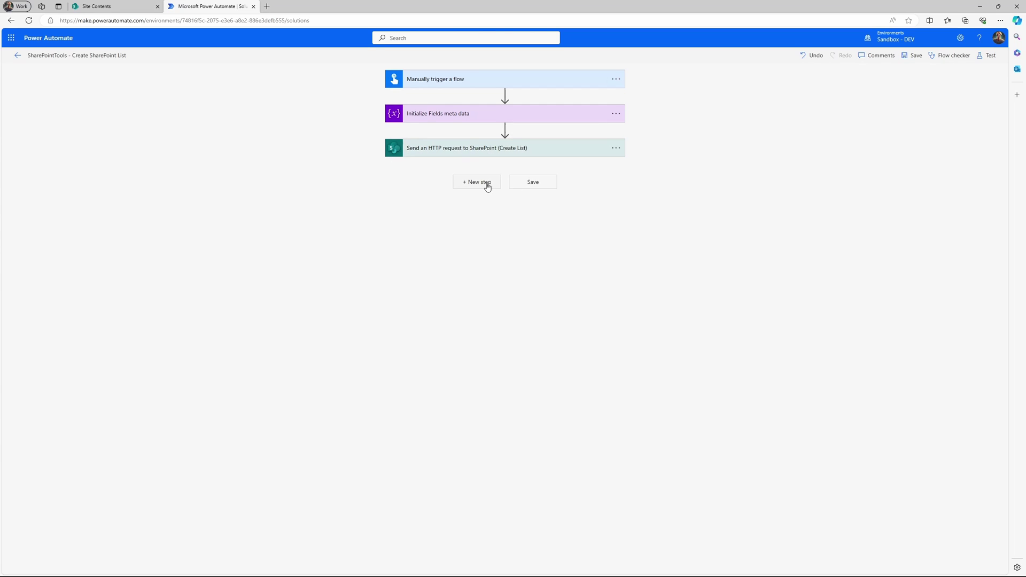
# Step: Add a Parse JSON step whose Content is the HTTP request's response body
pyautogui.click(485, 183)
pyautogui.write('parse jso')
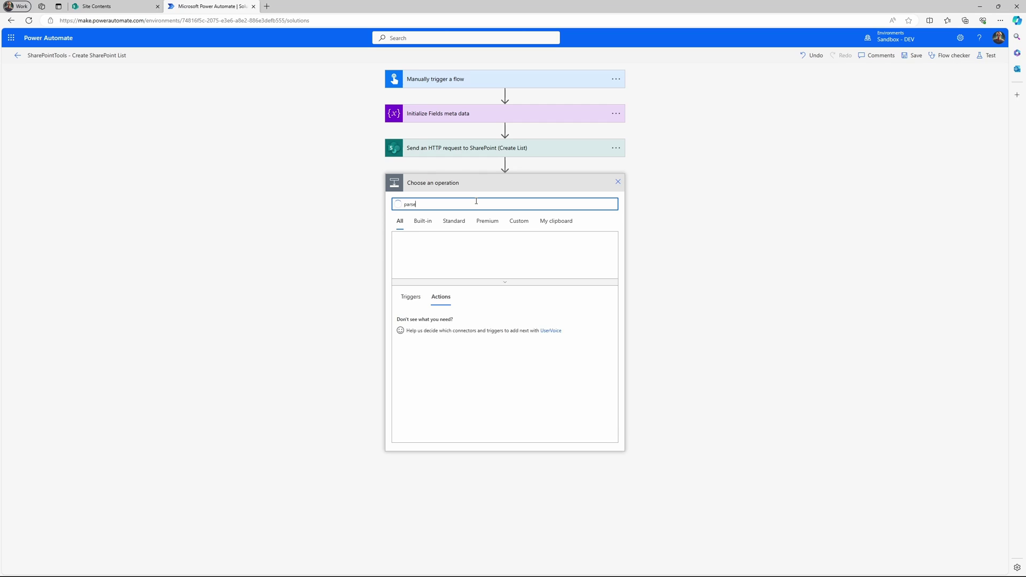
pyautogui.click(441, 249)
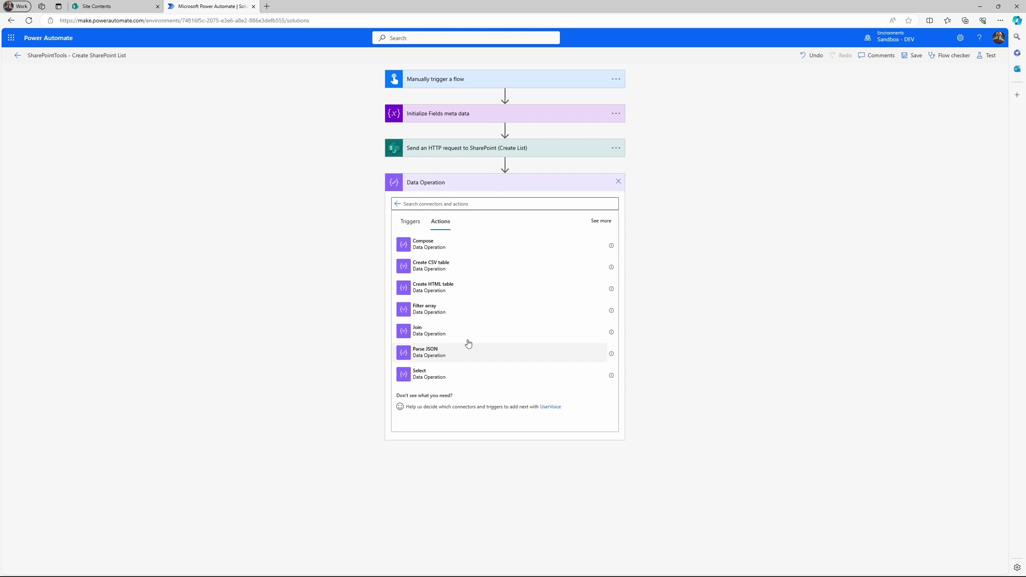
pyautogui.click(467, 345)
pyautogui.click(716, 406)
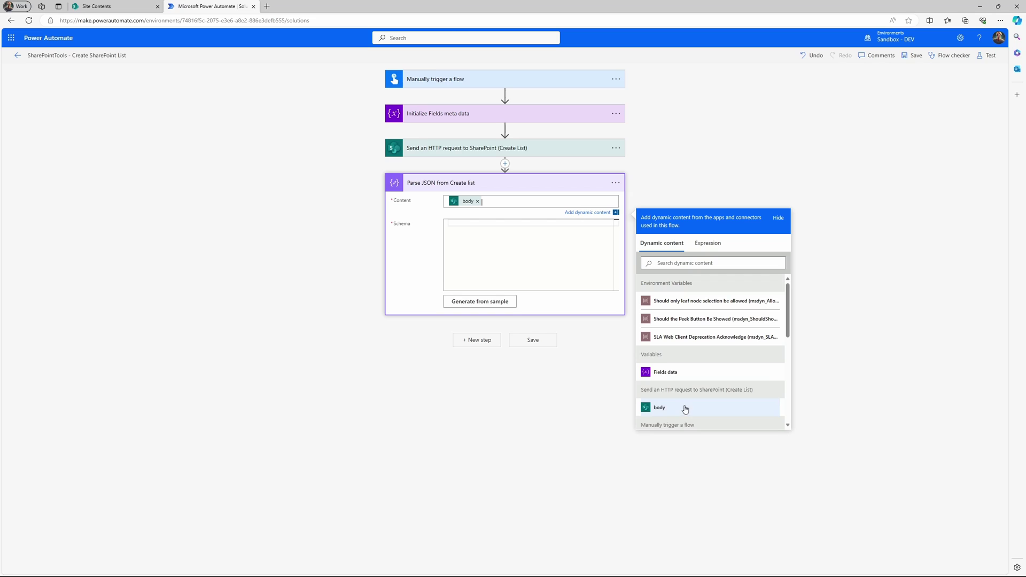
pyautogui.click(510, 246)
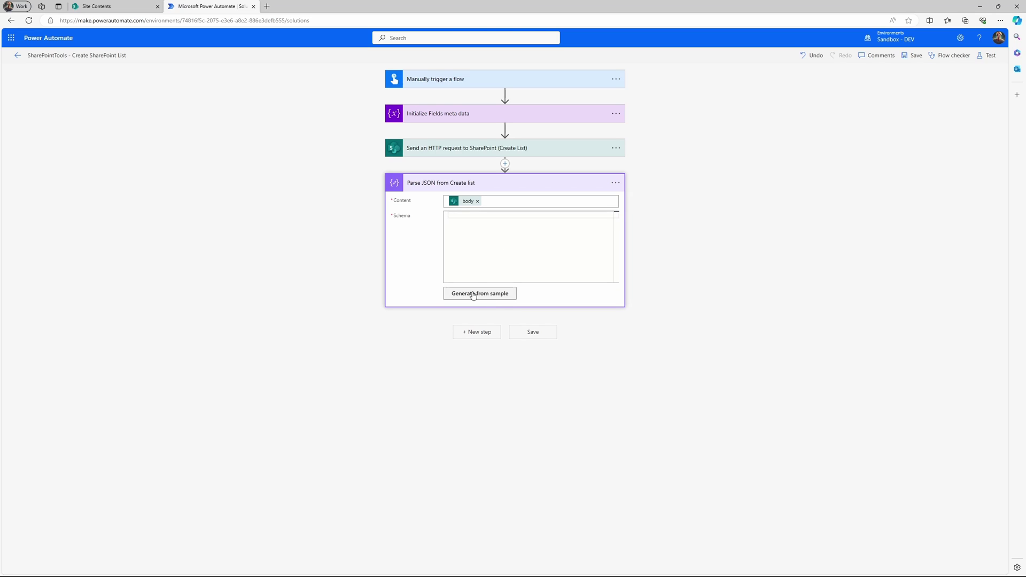
# Step: Generate the schema from the pasted Test1 response sample and save the flow
pyautogui.click(480, 294)
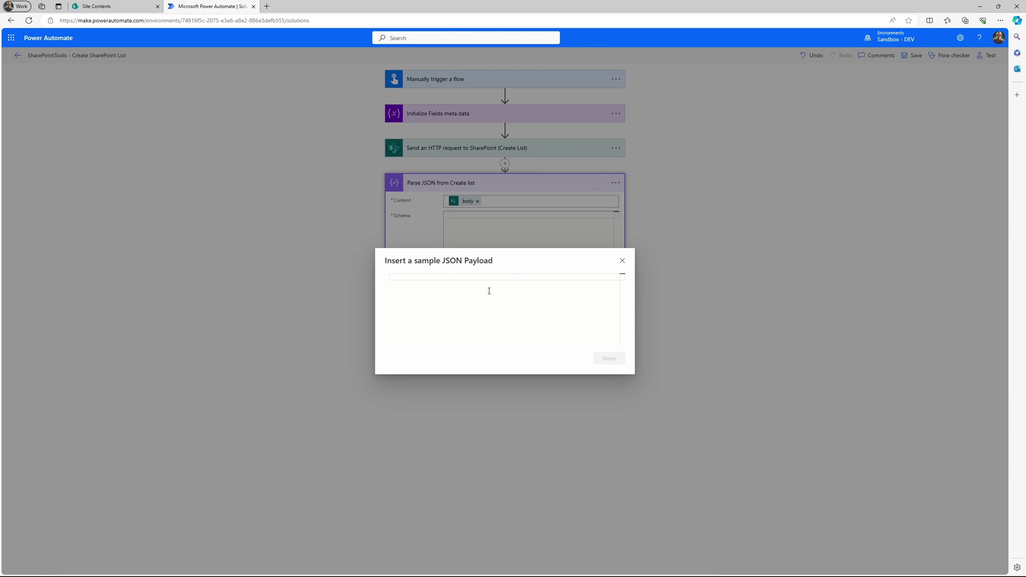
pyautogui.hotkey('ctrl', 'v')
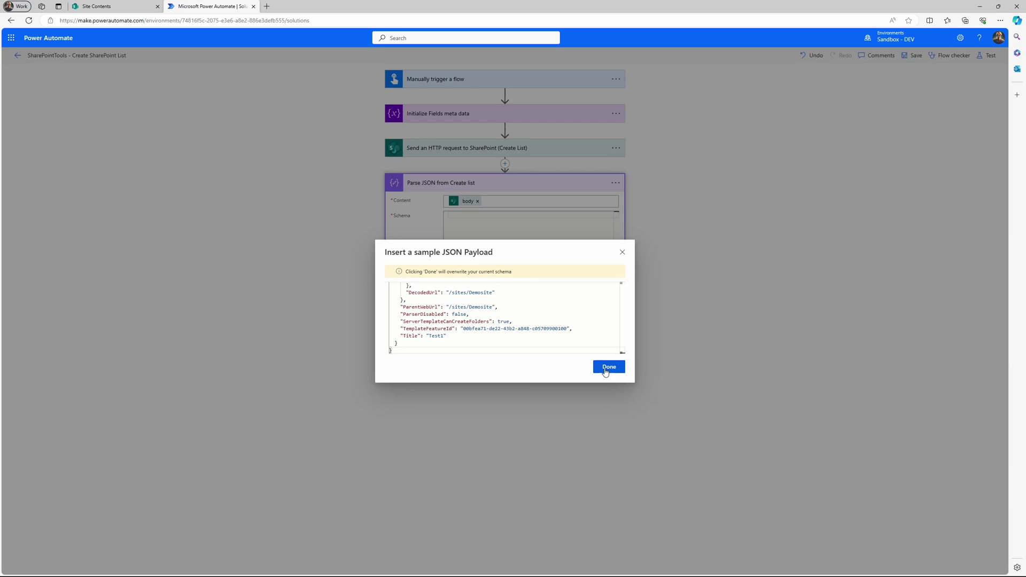
pyautogui.click(607, 368)
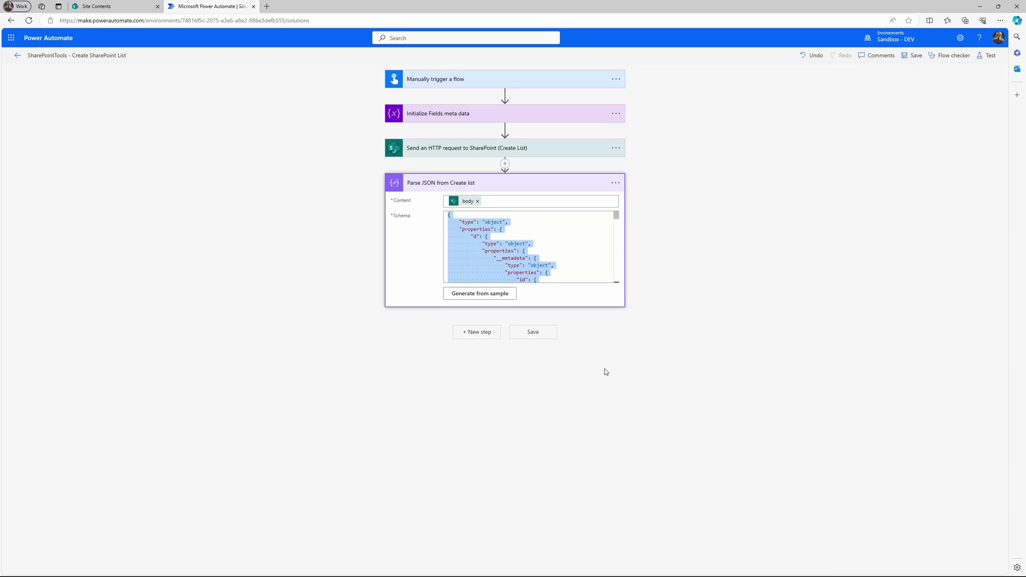
pyautogui.click(536, 334)
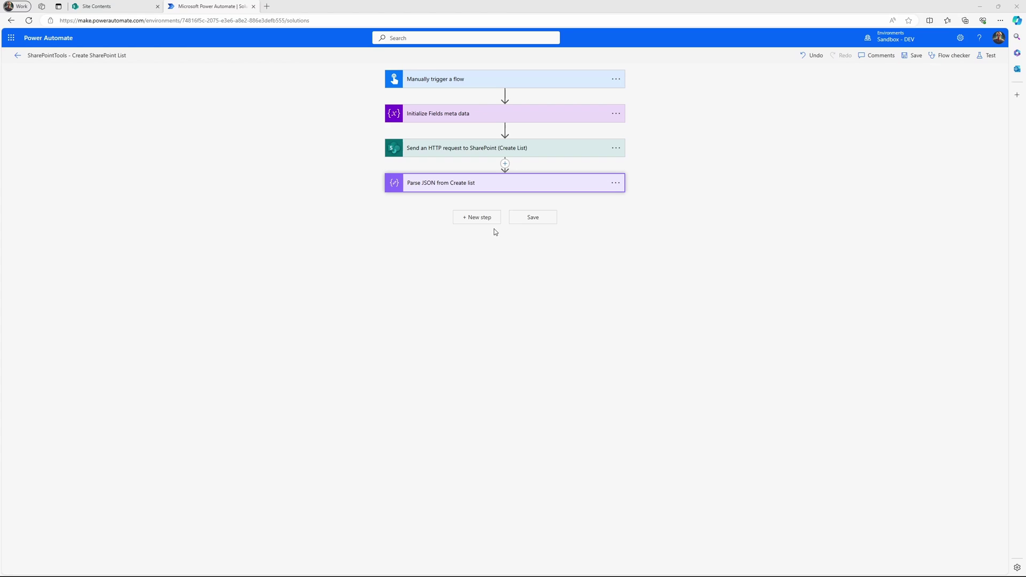
# Step: Add a SharePoint HTTP request step with Uri _api/web/lists(guid'Id')/Fields using the new list's Id
pyautogui.click(485, 219)
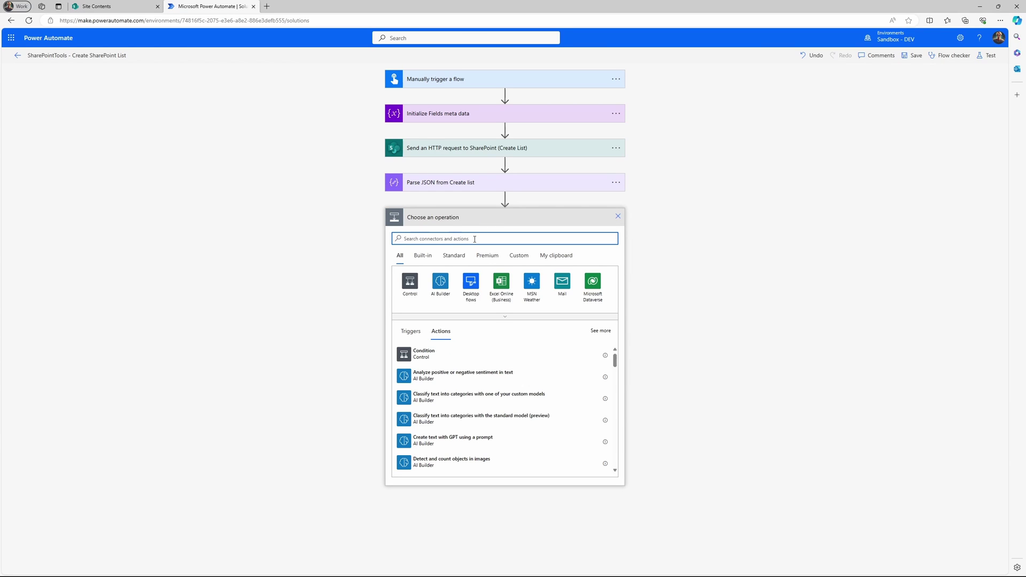
pyautogui.click(474, 239)
pyautogui.write('send a')
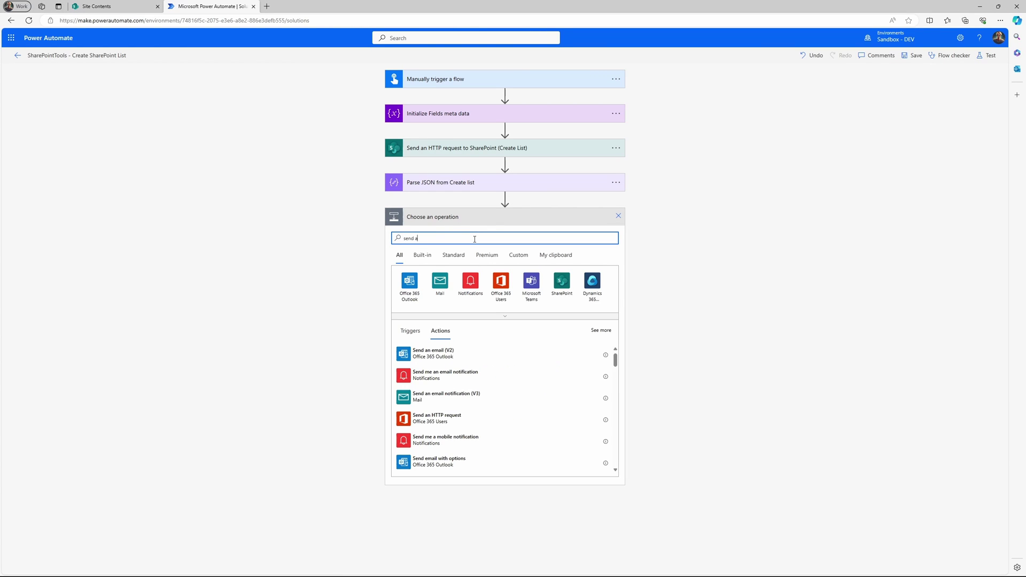
pyautogui.write('m http')
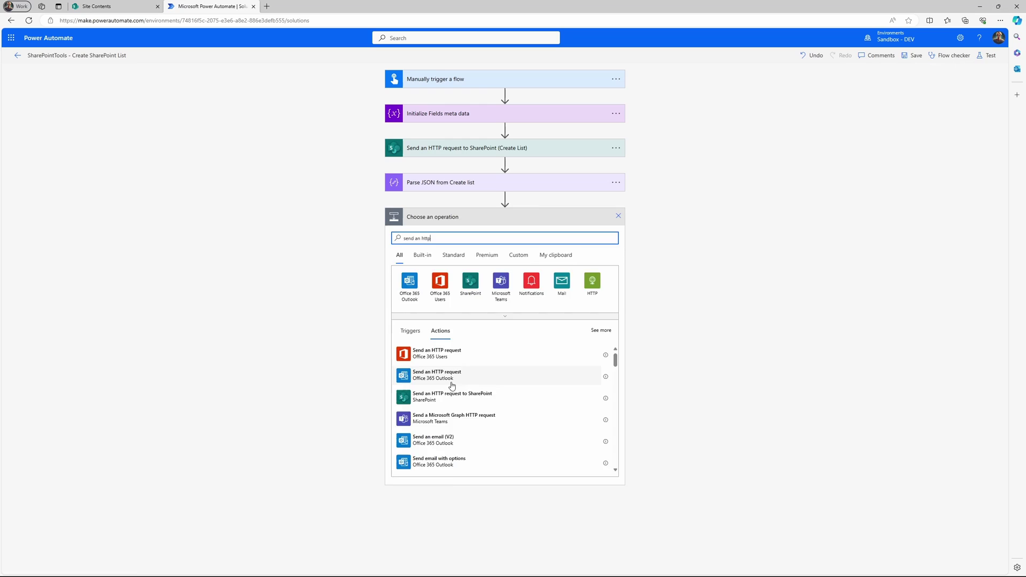
pyautogui.click(449, 386)
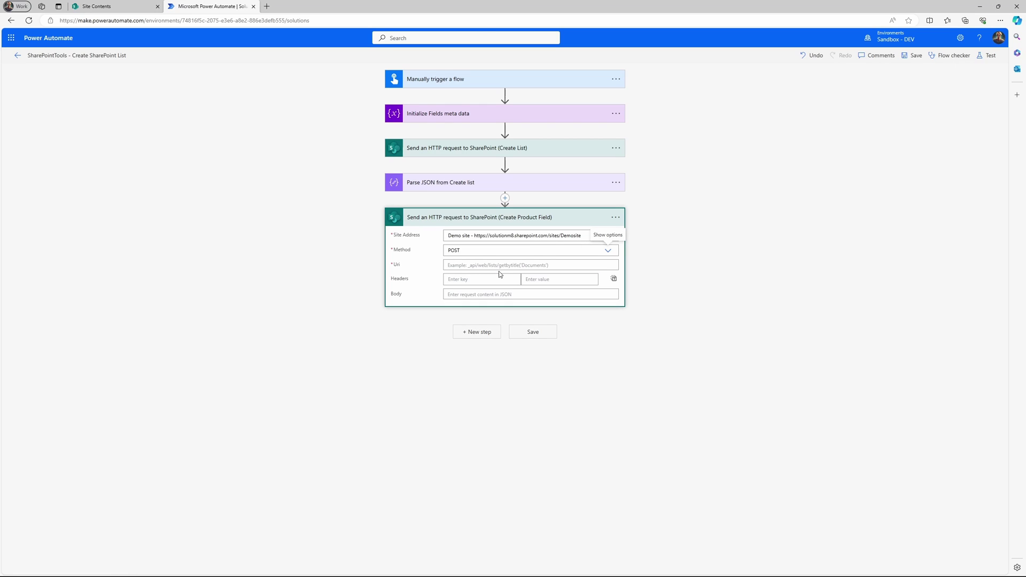
pyautogui.click(502, 266)
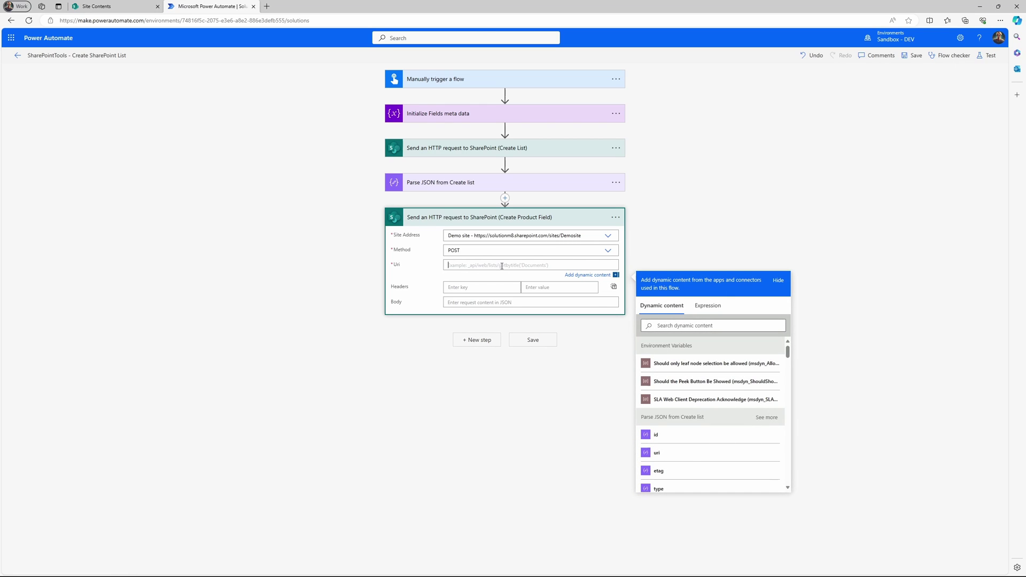
pyautogui.write('_Api')
pyautogui.press('BackSpace')
pyautogui.press('BackSpace')
pyautogui.press('BackSpace')
pyautogui.write('api/web/lists(guid)')
pyautogui.write("''")
pyautogui.click(674, 326)
pyautogui.write('id')
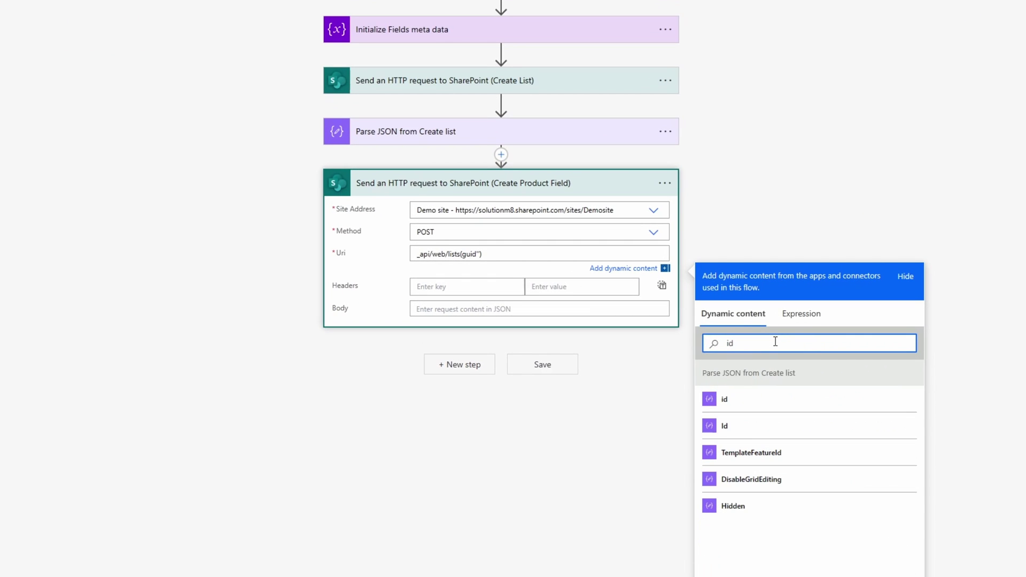
pyautogui.click(749, 426)
pyautogui.write("')/F")
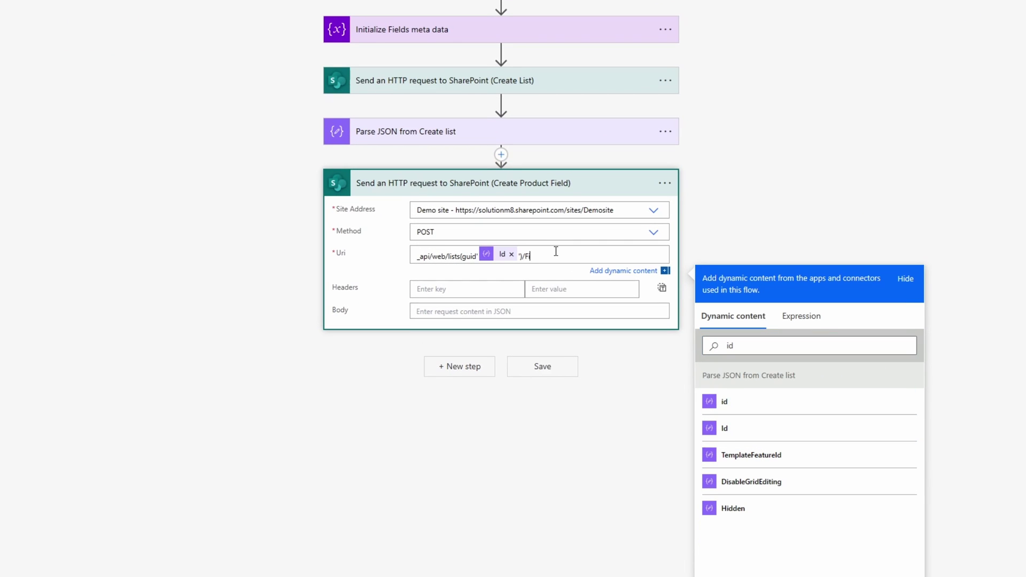
pyautogui.write('ields')
# Step: Add the header Content-Type: application/json;odata=verbose to this request
pyautogui.click(455, 290)
pyautogui.write('Con')
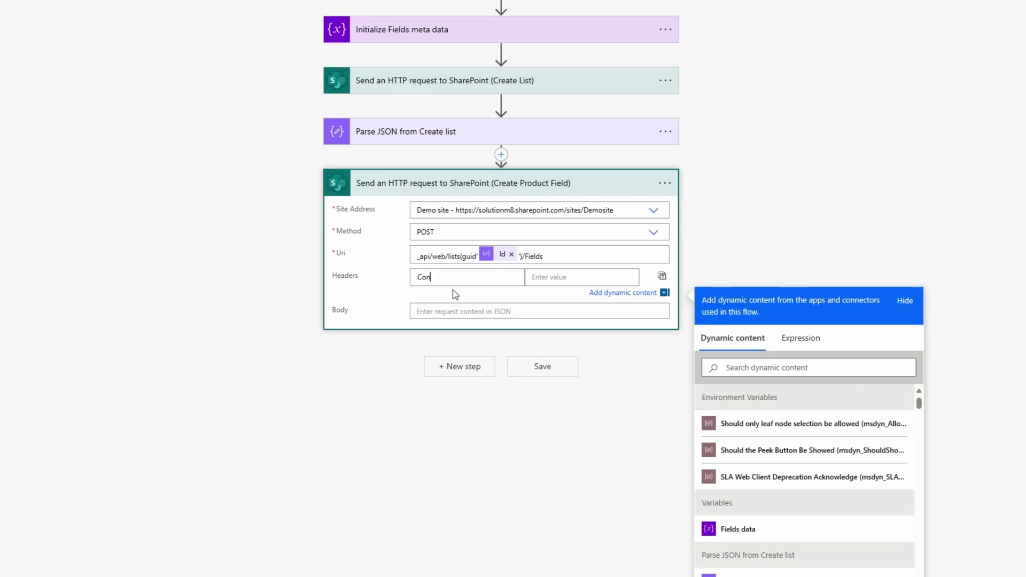
pyautogui.write('tent-Type')
pyautogui.click(534, 277)
pyautogui.write('application')
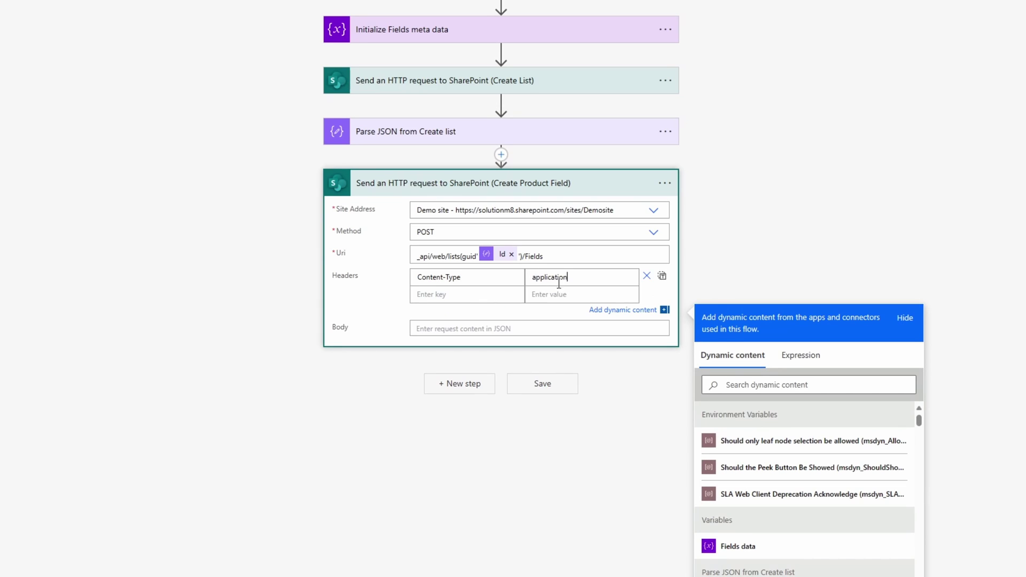
pyautogui.write('/json;odata=verbose')
# Step: Write the body with __metadata type 'SP.Field' and start a "Title" property
pyautogui.click(474, 329)
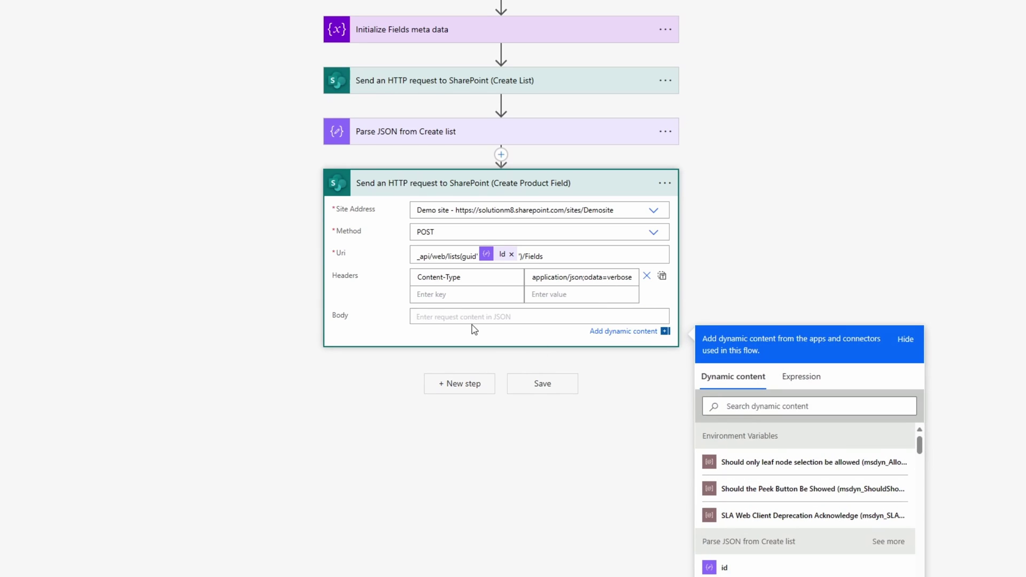
pyautogui.write('{}')
pyautogui.press('Return')
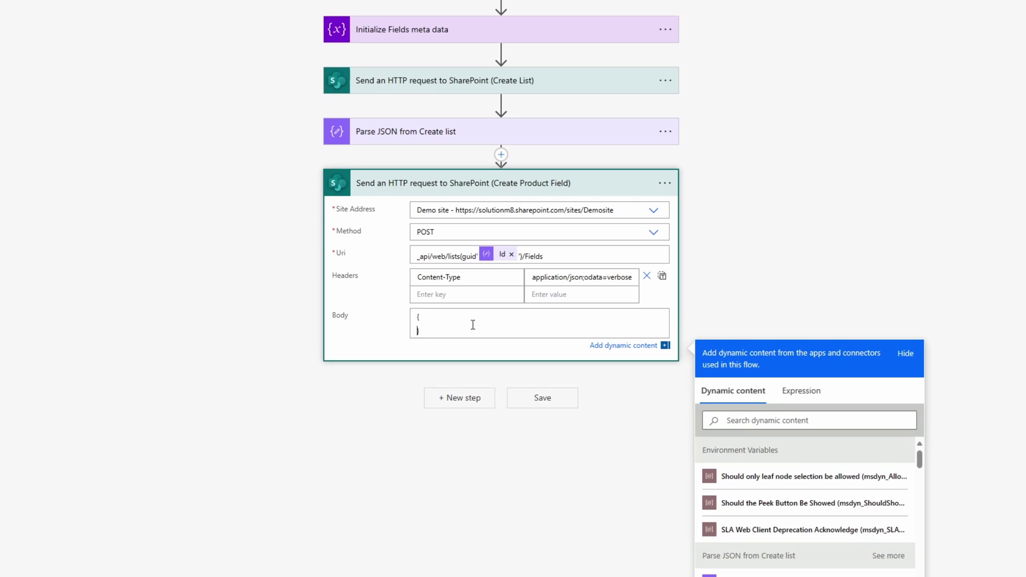
pyautogui.press('Return')
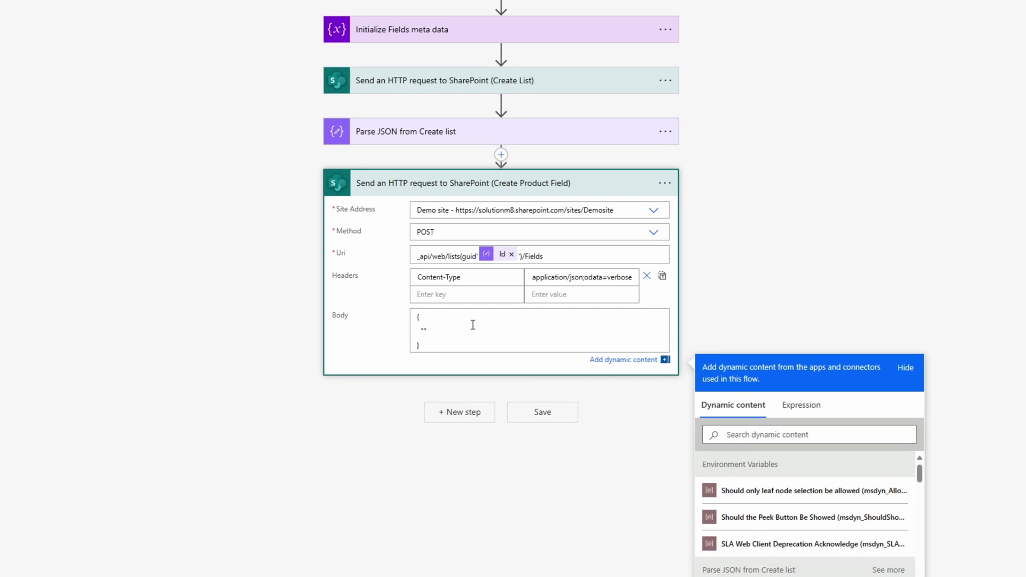
pyautogui.write('"__metadata')
pyautogui.press('Return')
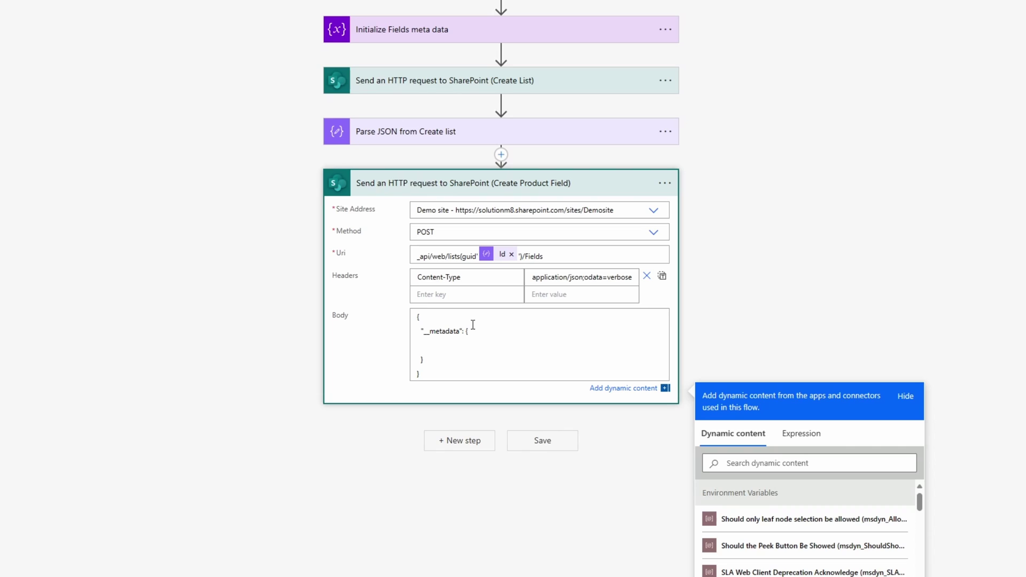
pyautogui.write('"type": "SP.Field"')
pyautogui.press('Down')
pyautogui.write(',')
pyautogui.press('Return')
pyautogui.write('"')
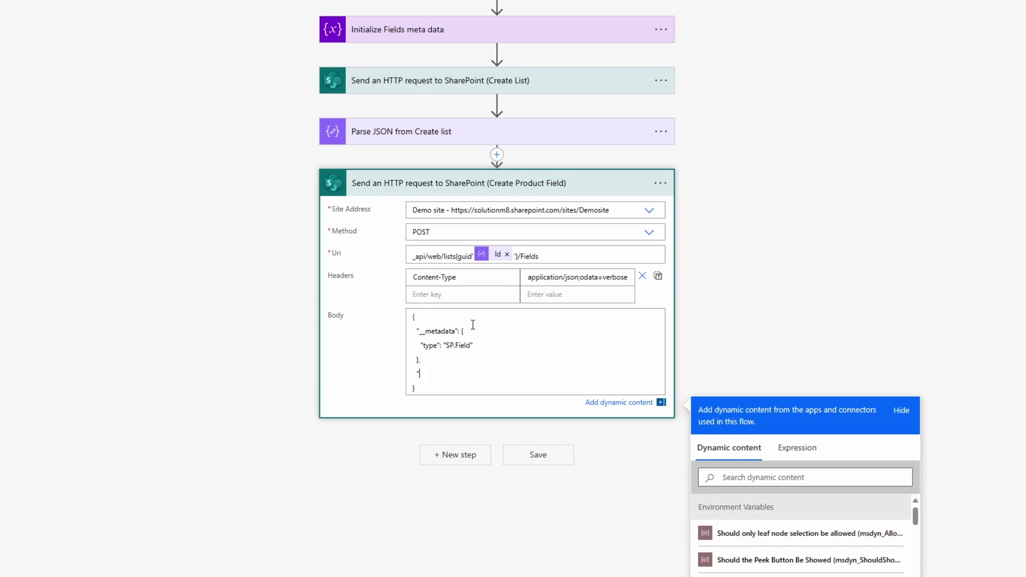
pyautogui.write('Title":')
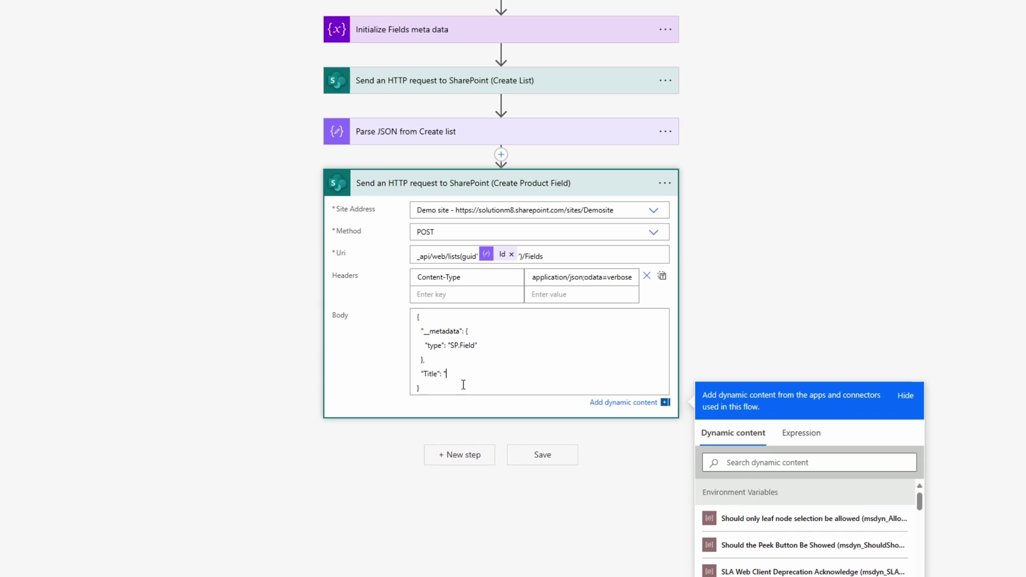
pyautogui.write(' "')
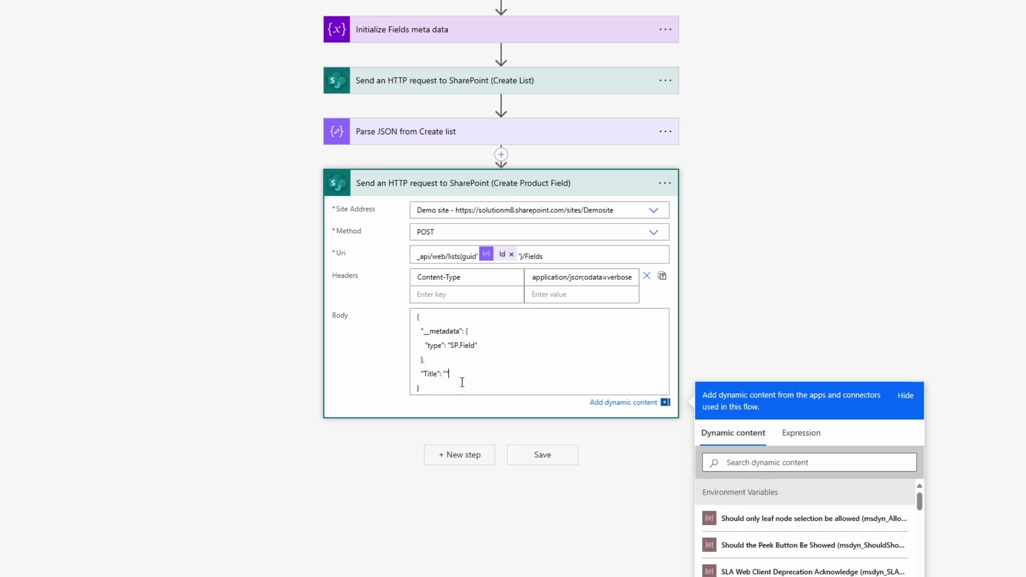
# Step: Paste and review the expression variables('Fields data')?['value']?[0]?['ColumnName'] for the Title
pyautogui.click(790, 434)
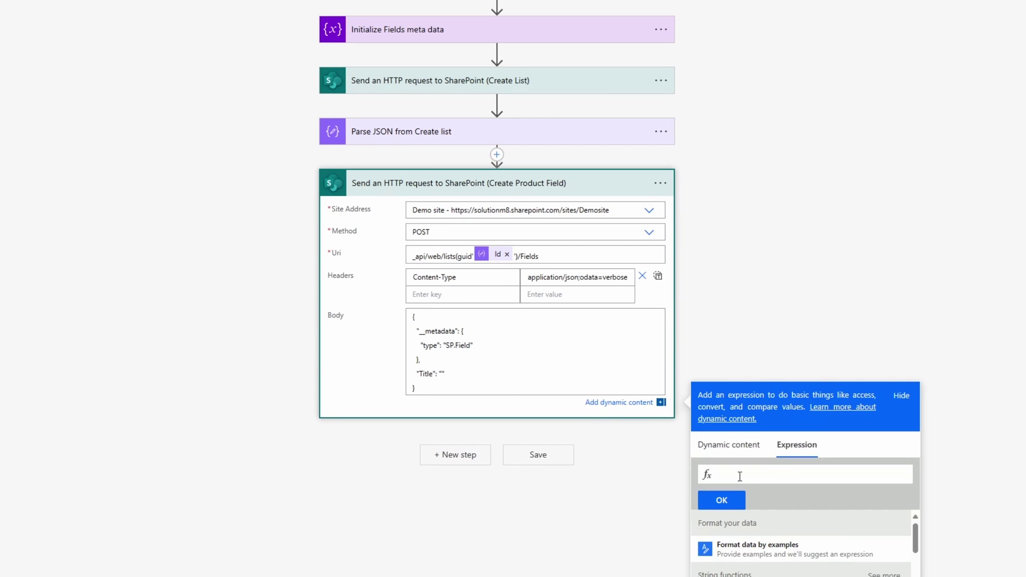
pyautogui.hotkey('ctrl', 'v')
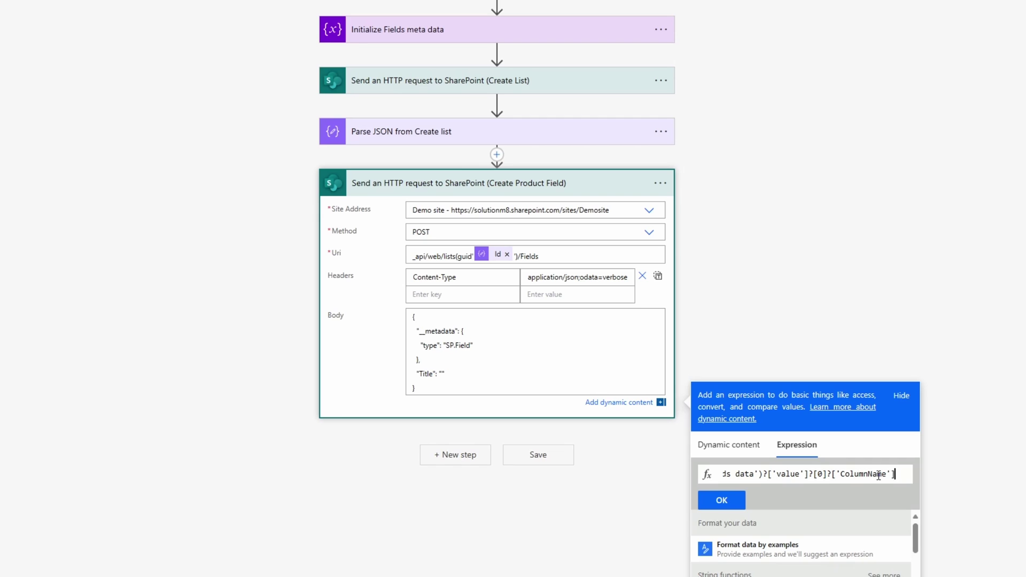
pyautogui.press('Left')
pyautogui.press('Left')
pyautogui.press('Left')
pyautogui.press('Left')
pyautogui.press('Left')
pyautogui.press('Left')
pyautogui.press('Left')
pyautogui.press('Left')
pyautogui.press('Left')
pyautogui.press('Left')
pyautogui.press('Left')
pyautogui.press('Left')
pyautogui.press('Left')
pyautogui.press('Left')
pyautogui.press('Left')
pyautogui.press('Left')
pyautogui.press('Left')
pyautogui.press('Left')
pyautogui.press('Left')
pyautogui.press('Left')
pyautogui.press('Left')
pyautogui.press('Left')
pyautogui.press('Left')
pyautogui.press('Left')
pyautogui.press('Left')
pyautogui.press('Left')
pyautogui.press('Left')
pyautogui.press('Left')
pyautogui.press('Left')
pyautogui.press('Left')
pyautogui.press('Left')
pyautogui.press('Left')
pyautogui.press('Left')
pyautogui.press('Left')
pyautogui.press('Left')
pyautogui.press('Left')
pyautogui.press('Left')
pyautogui.press('Left')
pyautogui.press('Left')
pyautogui.press('Left')
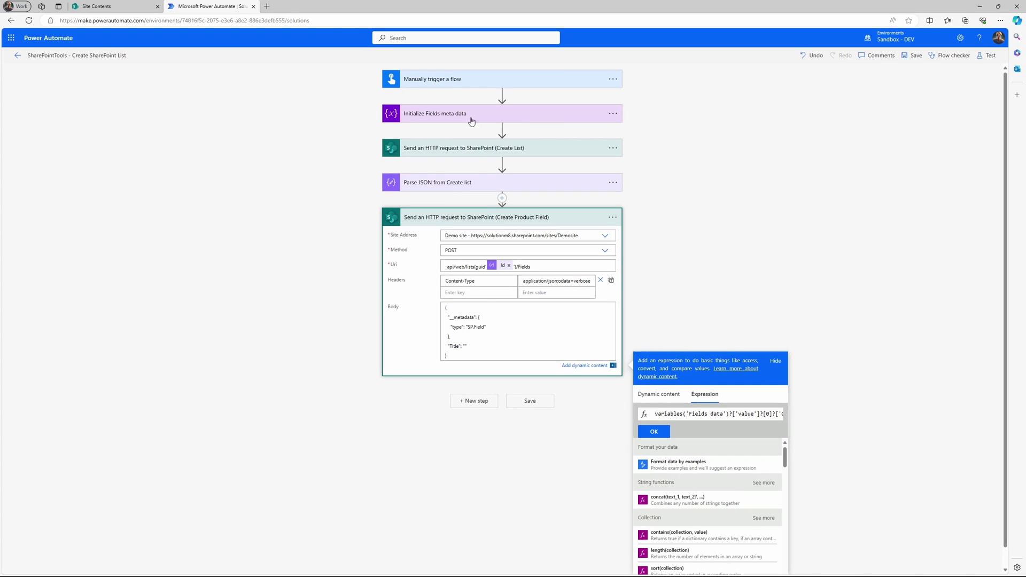
pyautogui.click(471, 119)
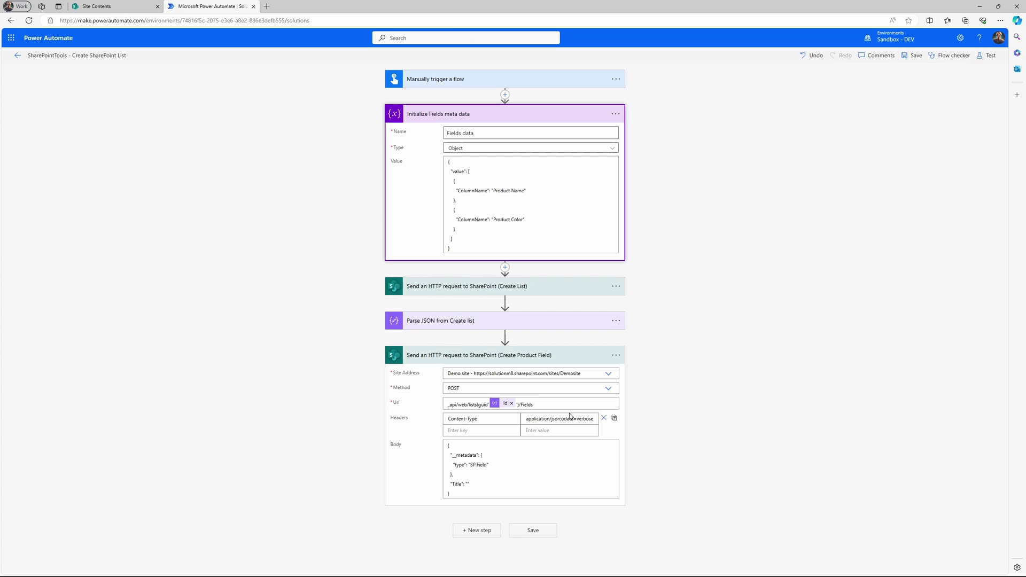
pyautogui.click(463, 486)
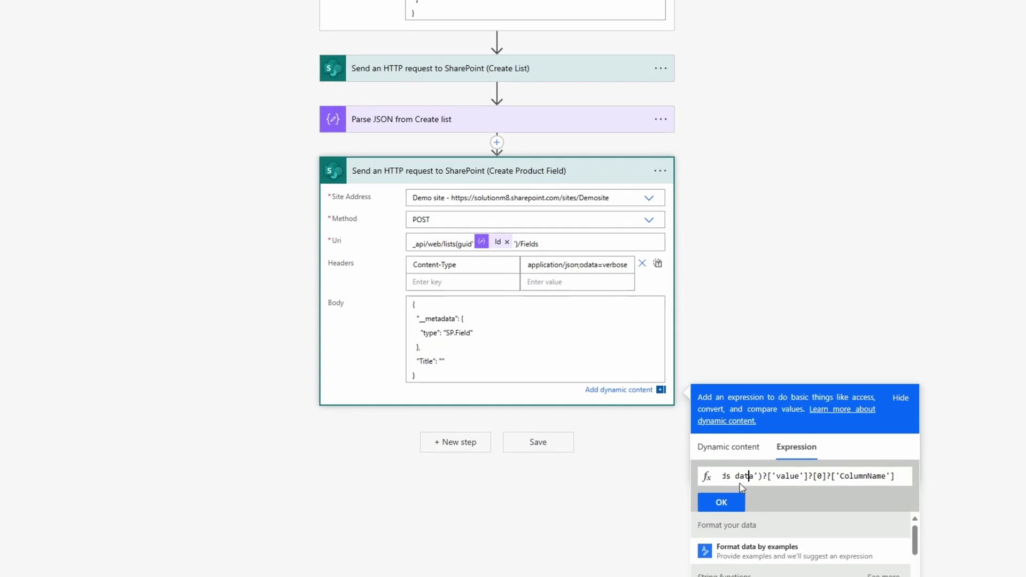
pyautogui.press('Home')
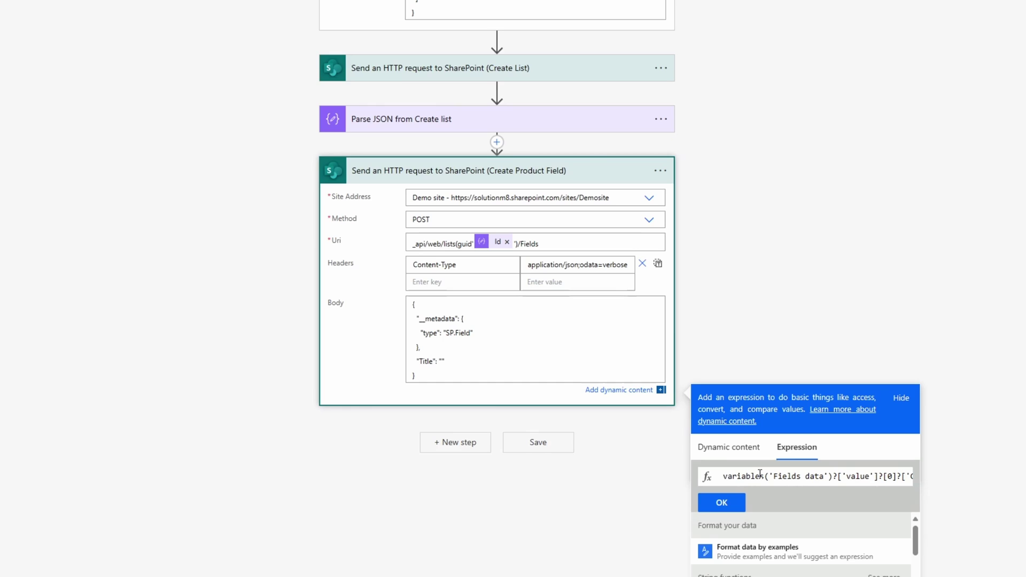
pyautogui.moveTo(724, 476); pyautogui.dragTo(887, 477)
pyautogui.click(841, 477)
pyautogui.press('Right')
pyautogui.press('Right')
pyautogui.press('Right')
pyautogui.press('Right')
pyautogui.press('Right')
pyautogui.press('Right')
pyautogui.press('Right')
pyautogui.press('Right')
pyautogui.press('Right')
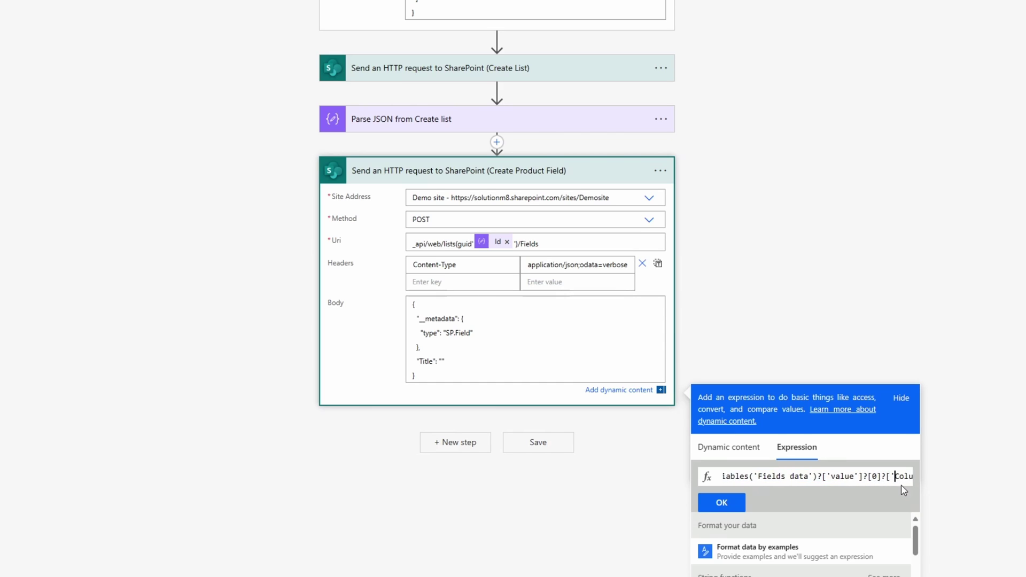
pyautogui.press('End')
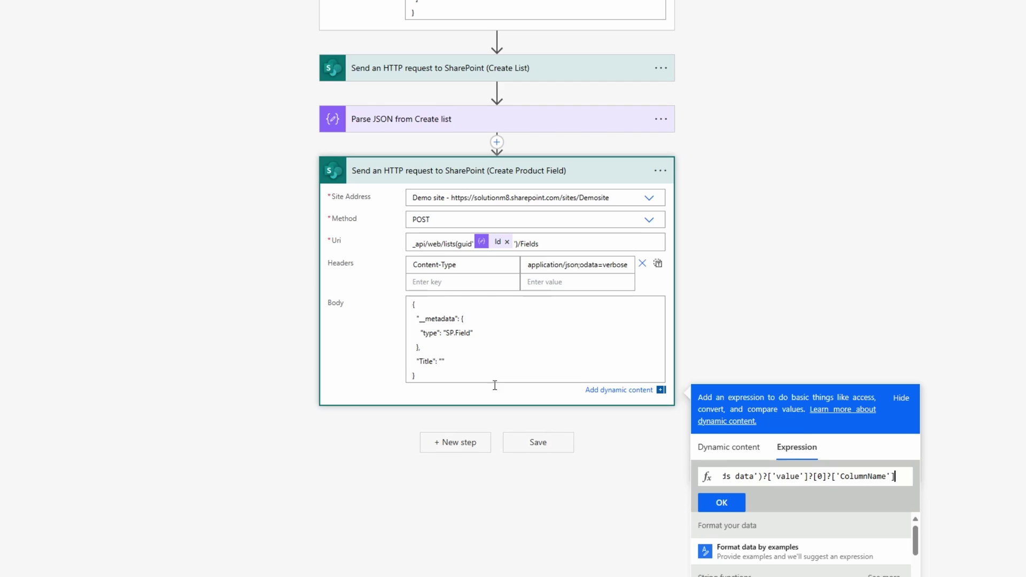
# Step: Insert the column-name expression as Title and add FieldTypeKind 2 to the Create Product Field body
pyautogui.click(736, 505)
pyautogui.click(529, 365)
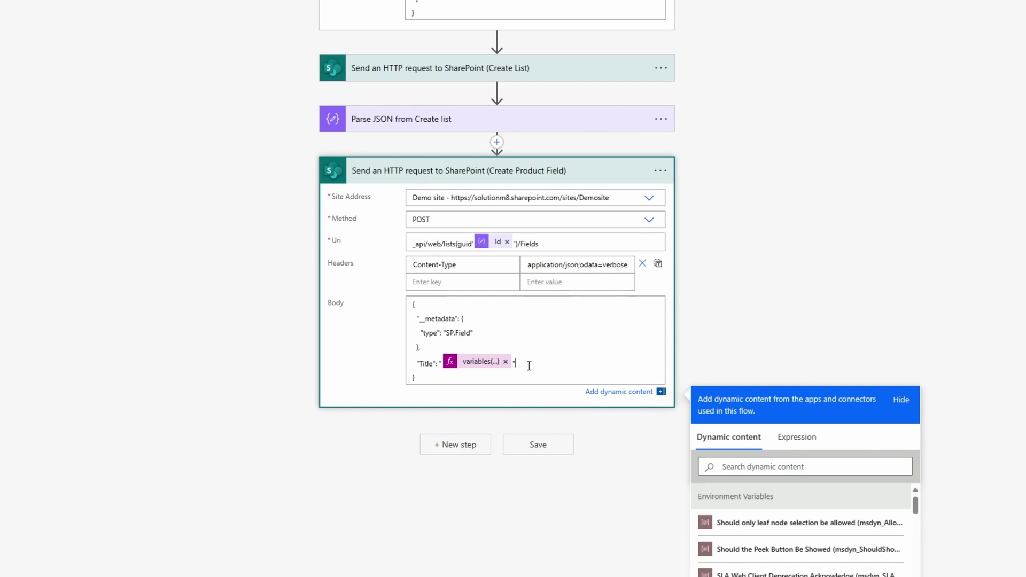
pyautogui.write(',')
pyautogui.press('Return')
pyautogui.write('"')
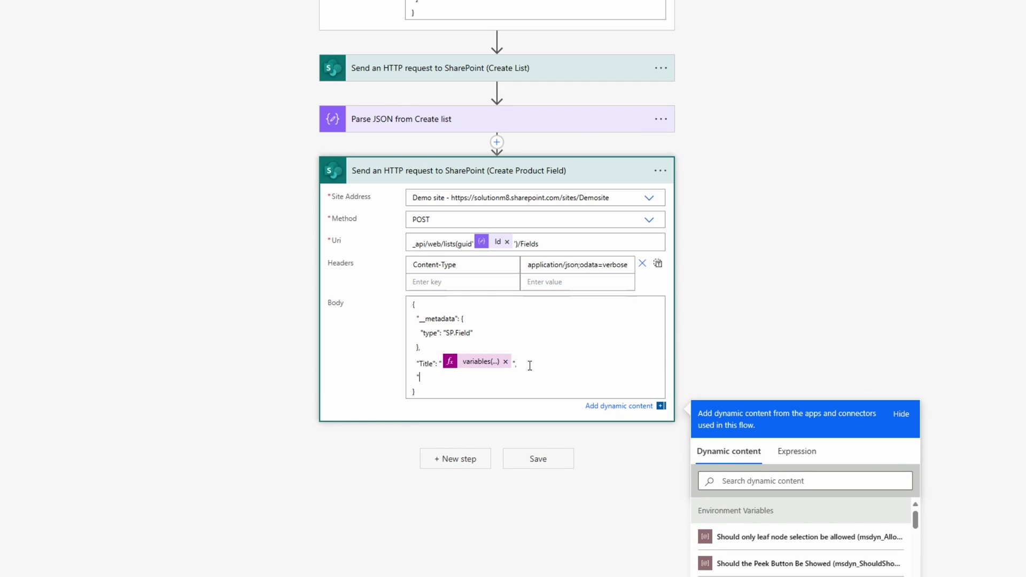
pyautogui.write('FieldTypeKind')
pyautogui.press('Right')
pyautogui.write(': 2,')
pyautogui.press('Return')
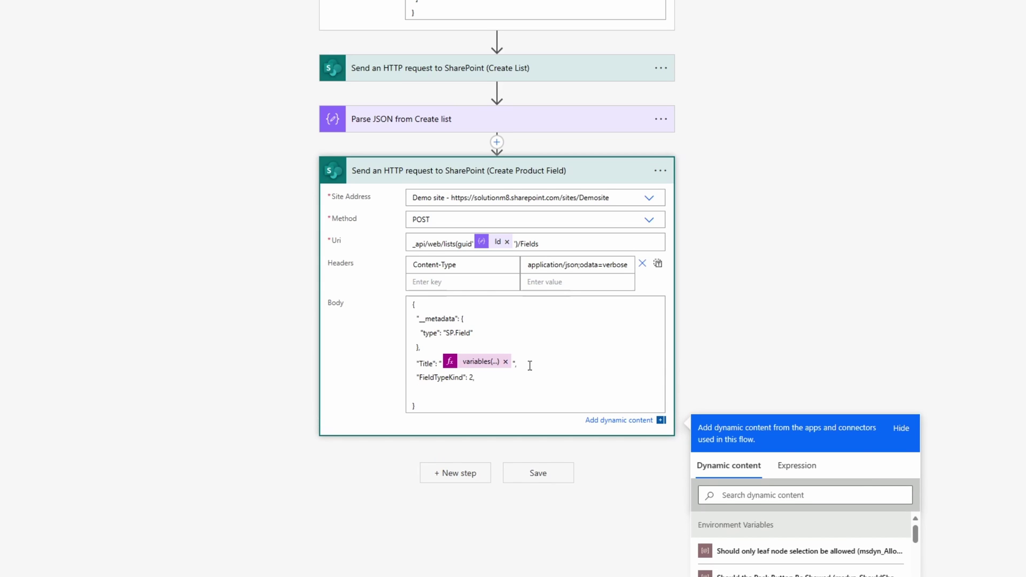
# Step: Add Required false, EnforceUniqueValues false and StaticName ProductName to the body
pyautogui.write('"Reuired')
pyautogui.write('q')
pyautogui.press('Right')
pyautogui.press('Right')
pyautogui.press('Right')
pyautogui.press('Right')
pyautogui.write(': "false",')
pyautogui.press('Return')
pyautogui.press('Up')
pyautogui.press('BackSpace')
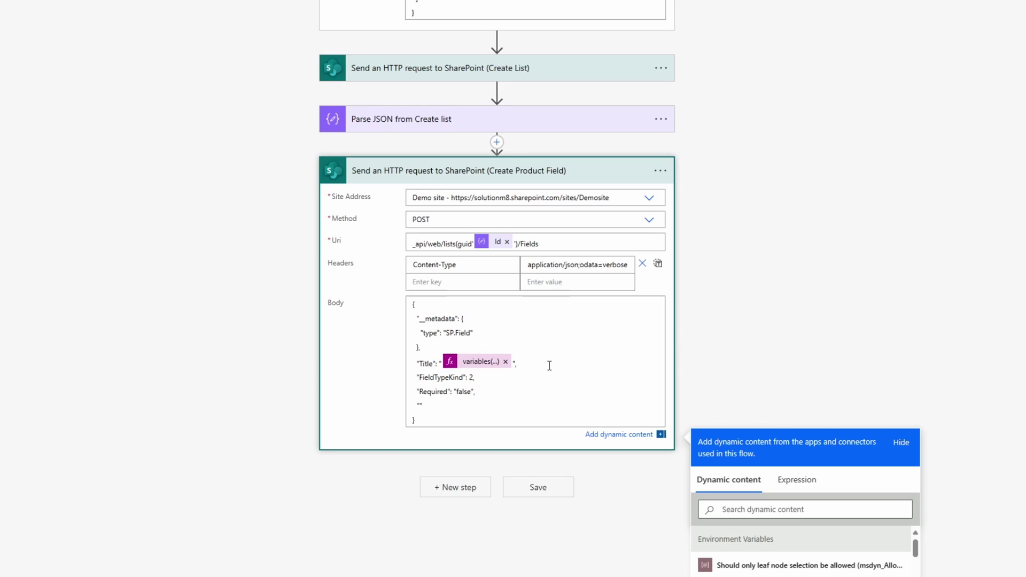
pyautogui.write('EnforceUniqueValues": "false",')
pyautogui.press('Return')
pyautogui.write('"')
pyautogui.write('Static')
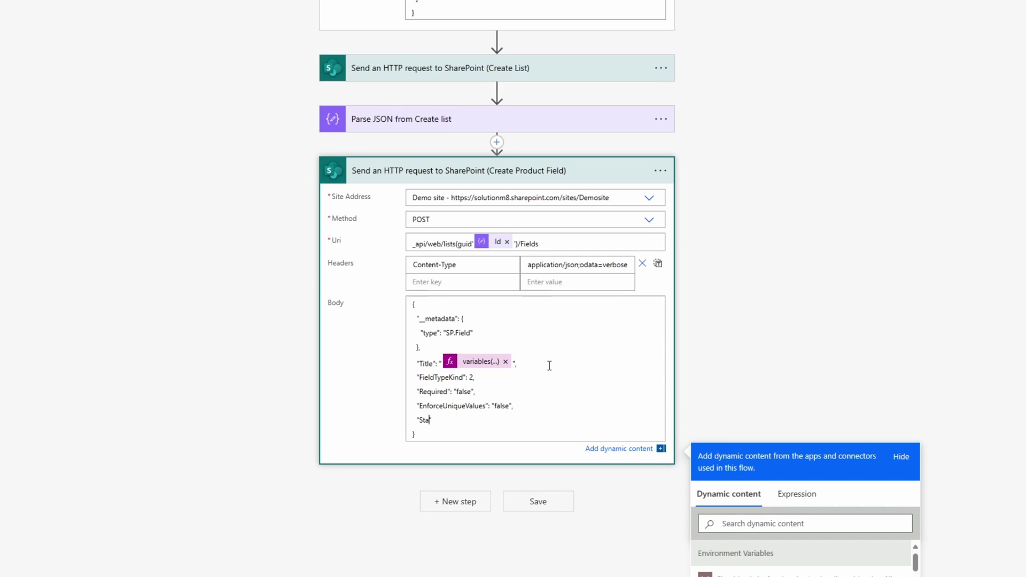
pyautogui.write('Name": "ProductName')
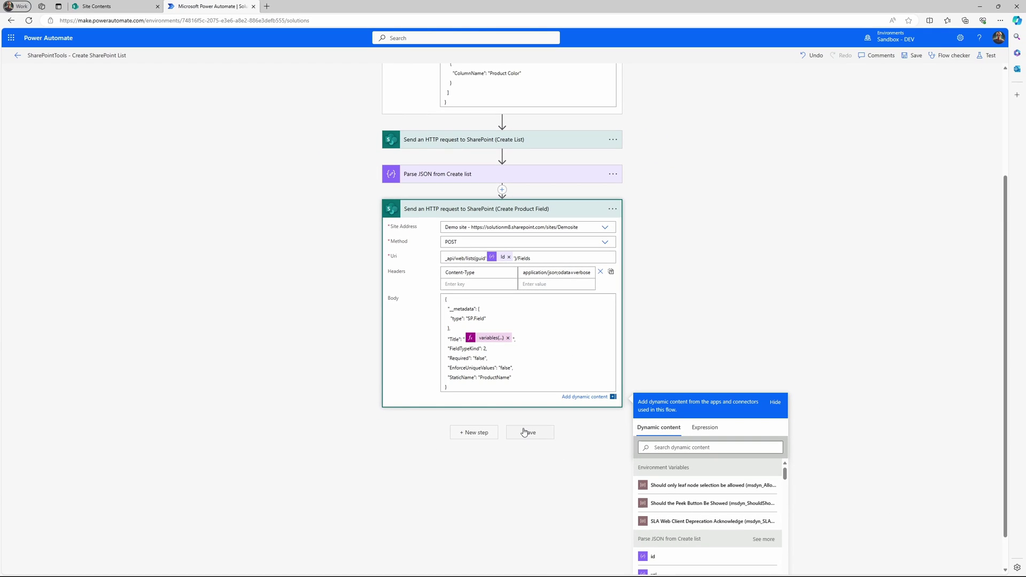
pyautogui.click(525, 432)
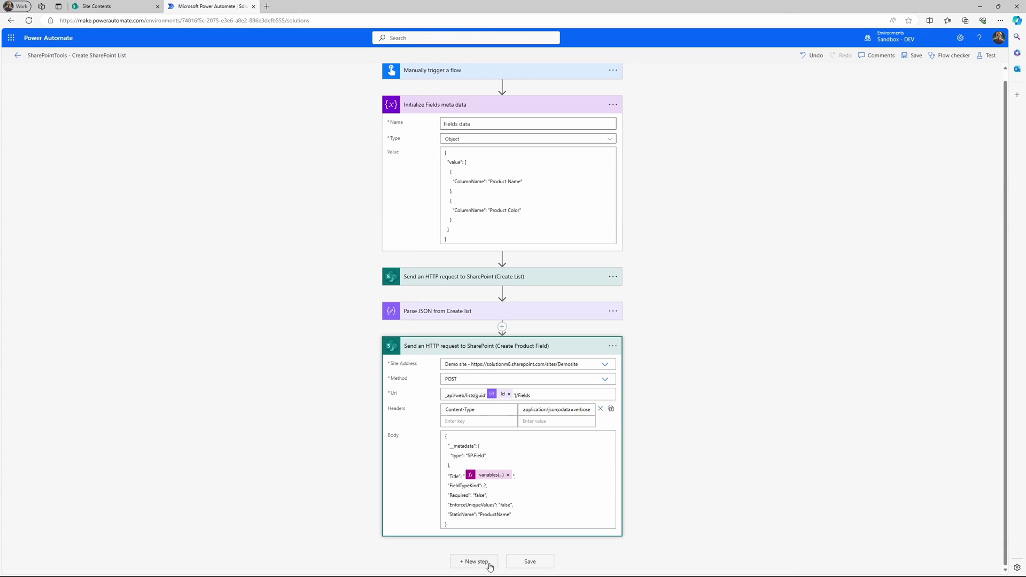
# Step: Paste a copy of the Create Product Field action and rename it Create Color Field
pyautogui.click(489, 563)
pyautogui.click(555, 289)
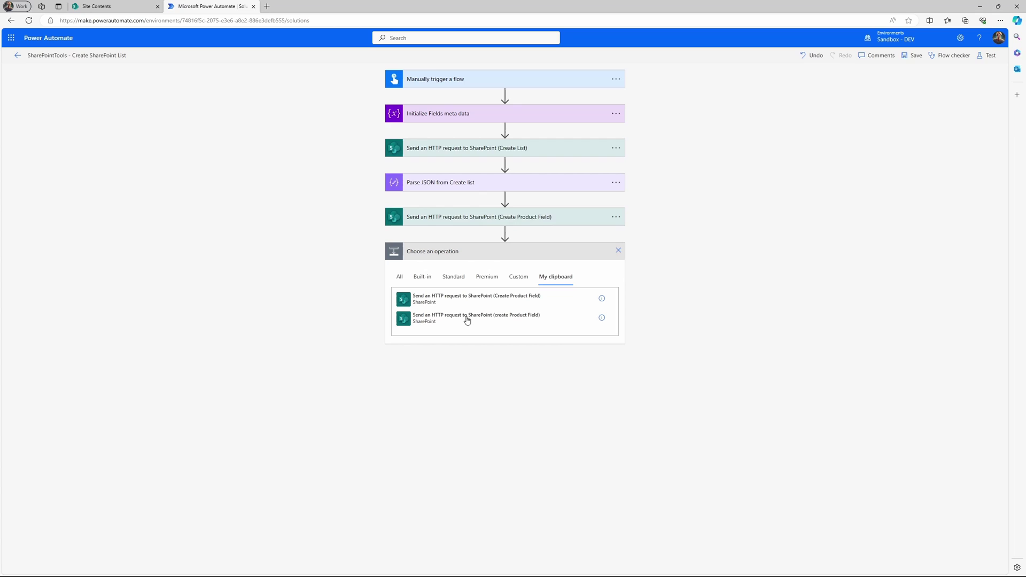
pyautogui.click(517, 306)
pyautogui.click(562, 256)
pyautogui.press('BackSpace')
pyautogui.press('BackSpace')
pyautogui.press('BackSpace')
pyautogui.press('BackSpace')
pyautogui.press('BackSpace')
pyautogui.press('BackSpace')
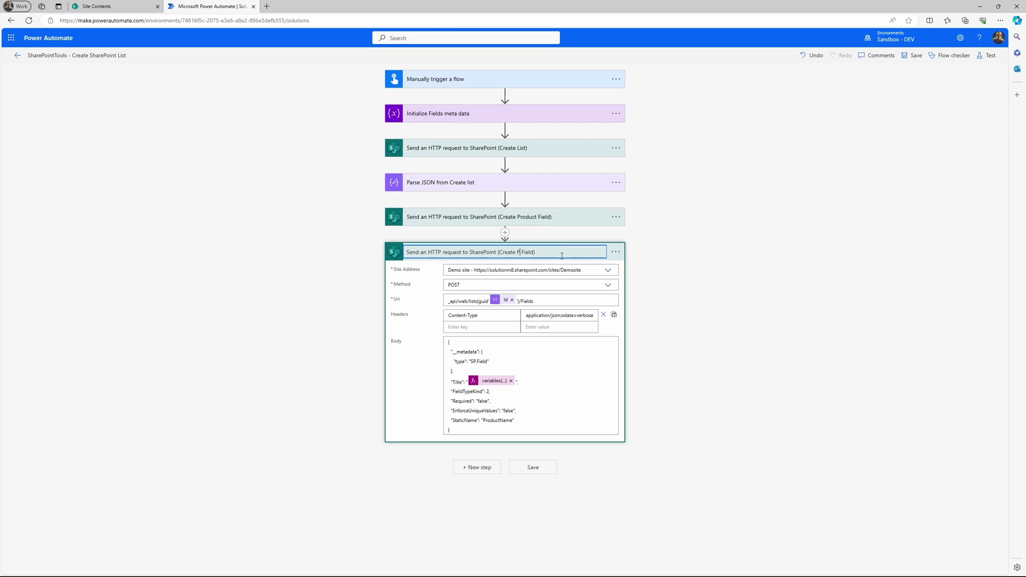
pyautogui.press('BackSpace')
pyautogui.write('Color')
pyautogui.click(427, 383)
# Step: Change the Create Color Field body's type from SP.Field to SP.FieldChoice
pyautogui.click(478, 359)
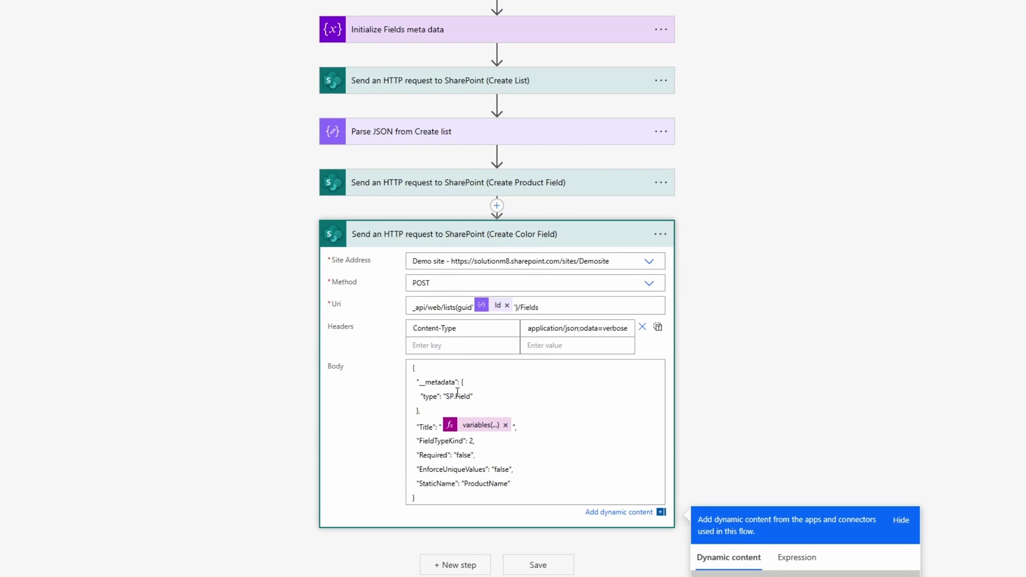
pyautogui.click(472, 396)
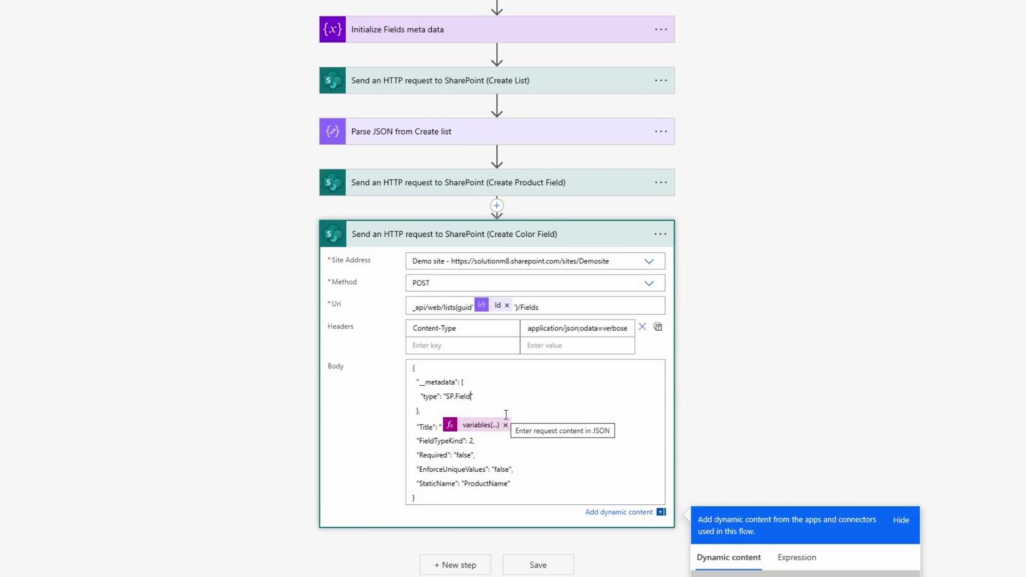
pyautogui.write('Ch')
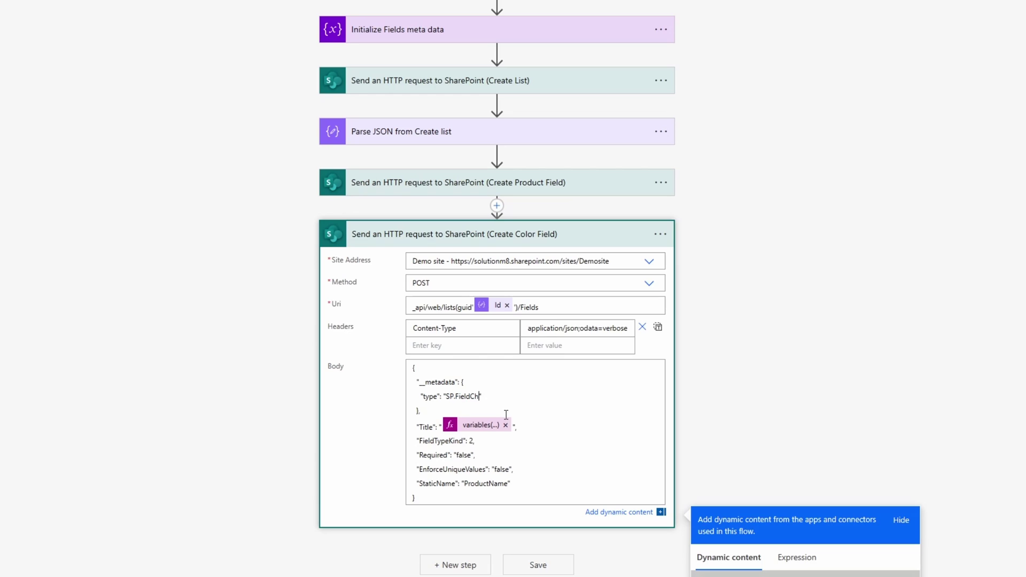
pyautogui.write('oice')
pyautogui.moveTo(473, 442); pyautogui.dragTo(415, 447)
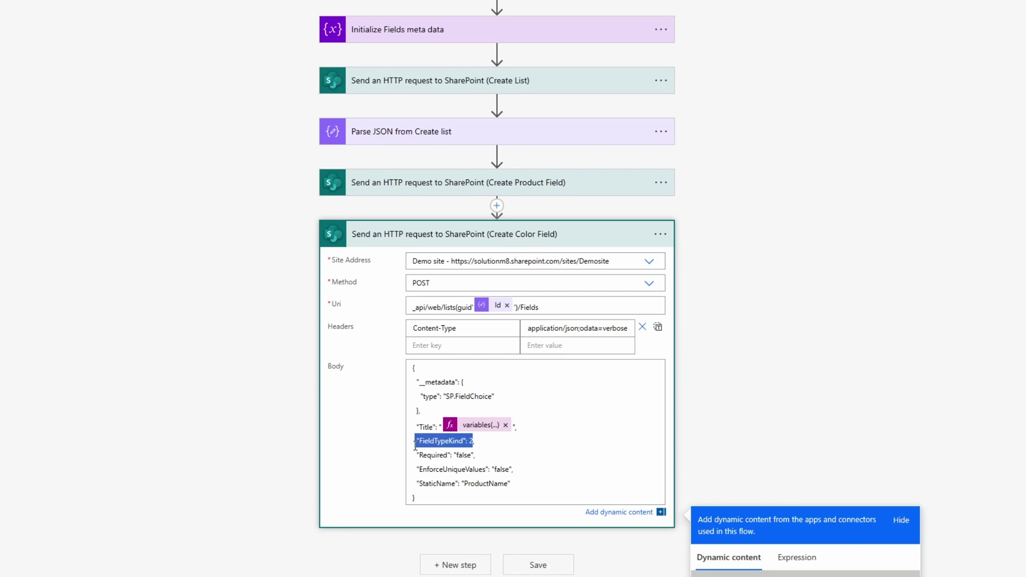
pyautogui.click(475, 444)
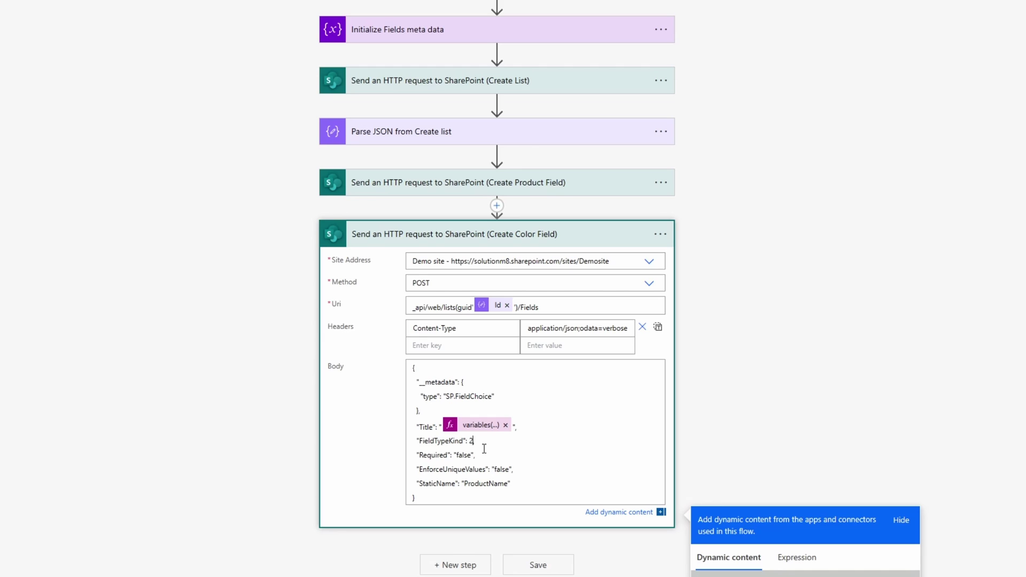
pyautogui.click(475, 428)
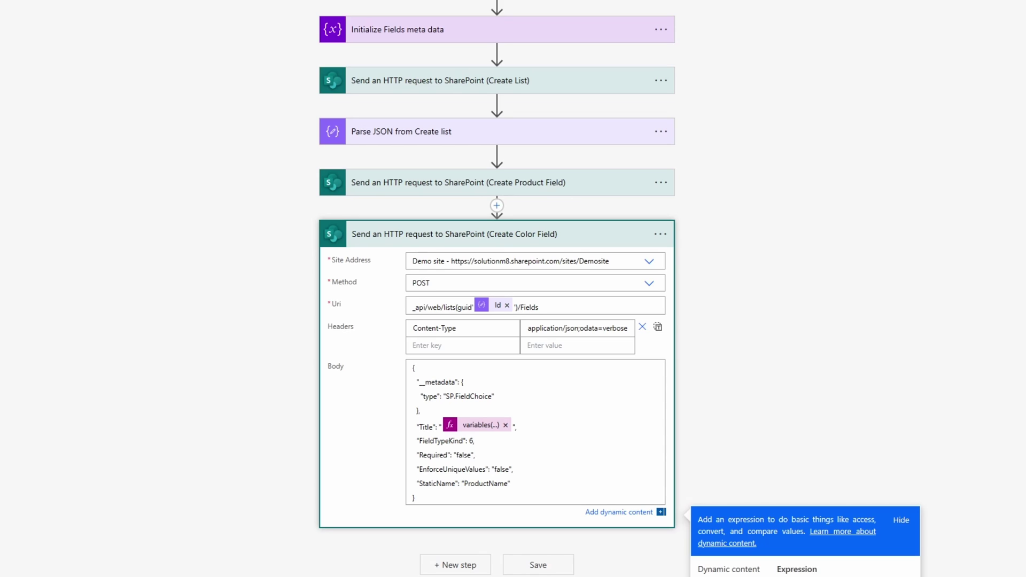
# Step: Change StaticName to ColorName and add Choices with Red, Green and Blue
pyautogui.click(549, 526)
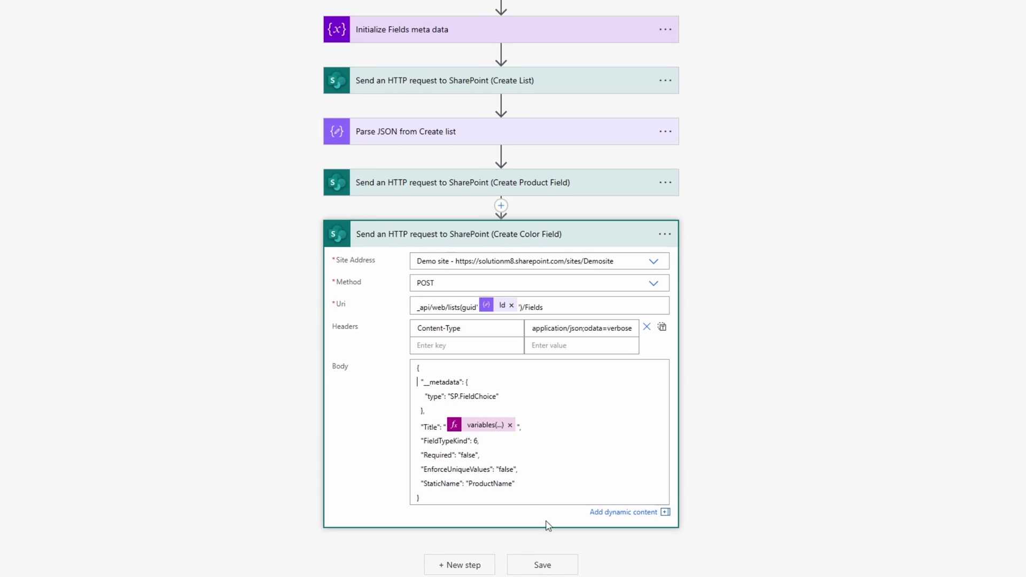
pyautogui.click(489, 465)
pyautogui.press('BackSpace')
pyautogui.press('BackSpace')
pyautogui.press('BackSpace')
pyautogui.press('BackSpace')
pyautogui.press('BackSpace')
pyautogui.press('BackSpace')
pyautogui.press('BackSpace')
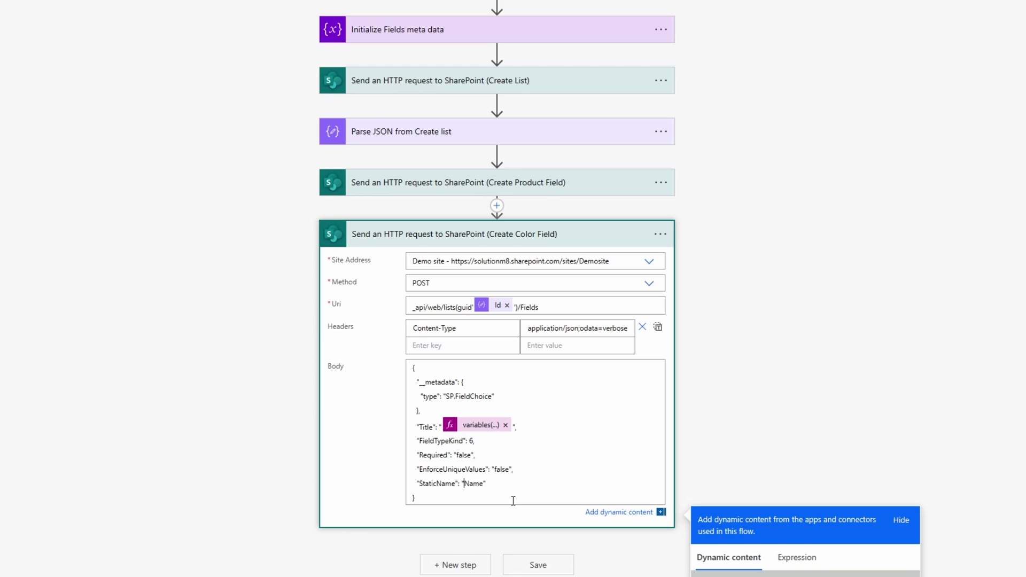
pyautogui.write('Color')
pyautogui.click(486, 442)
pyautogui.press('Return')
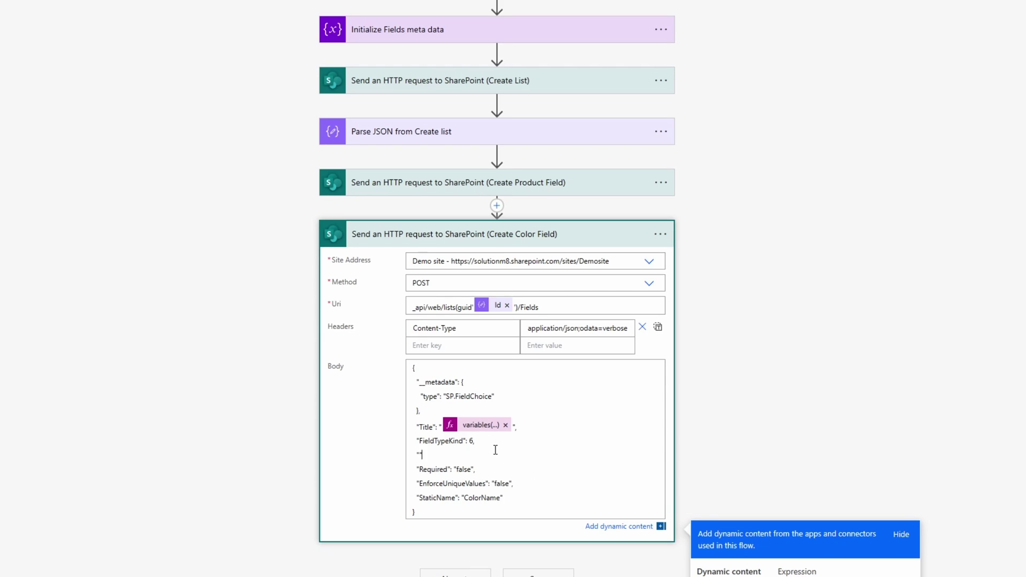
pyautogui.write('"Choices": {\'results\': ["Red","Green", "Blue"]')
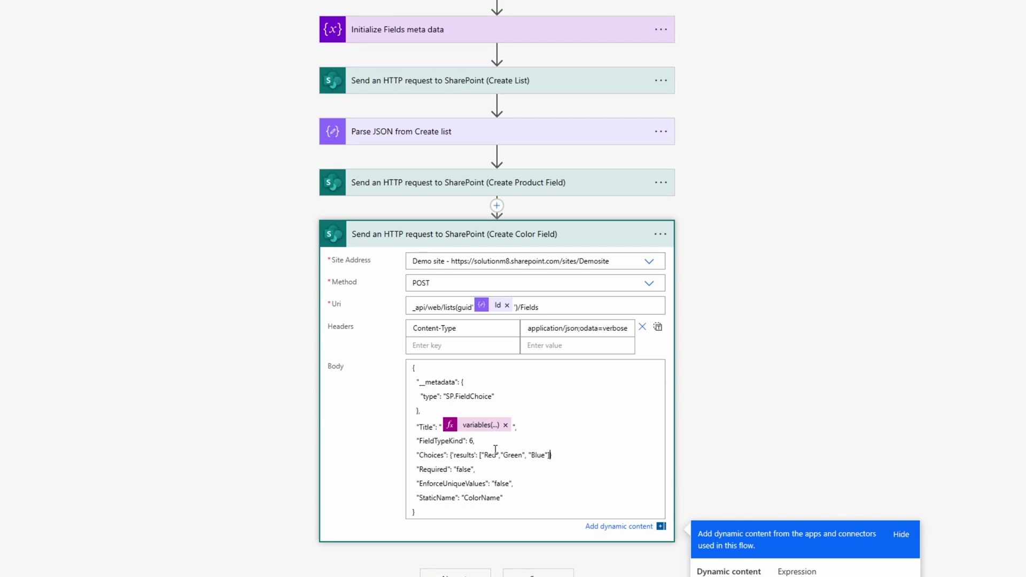
pyautogui.press('End')
# Step: Save the flow and run a manual test with the list title Test
pyautogui.click(538, 573)
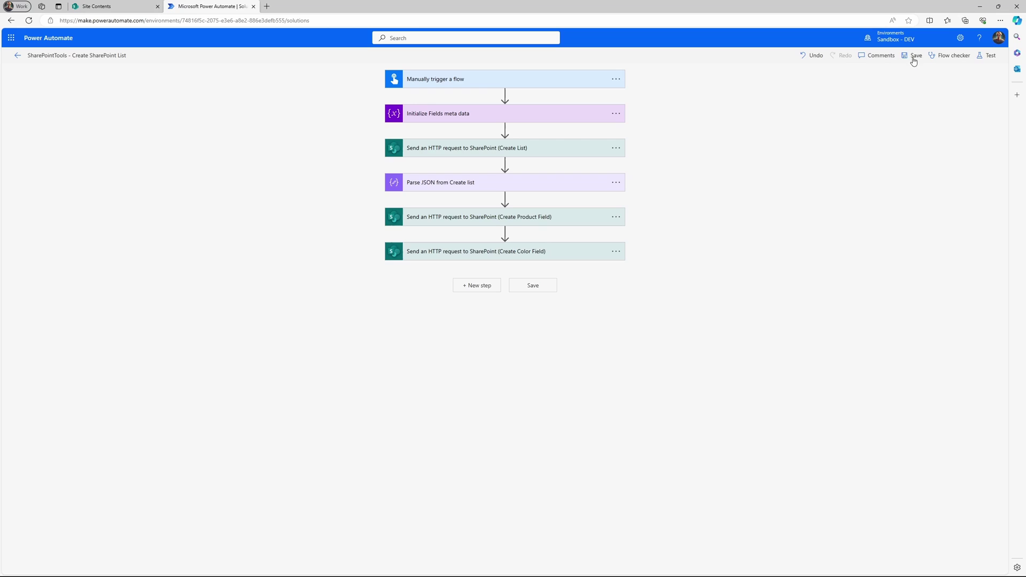
pyautogui.click(989, 56)
pyautogui.click(868, 561)
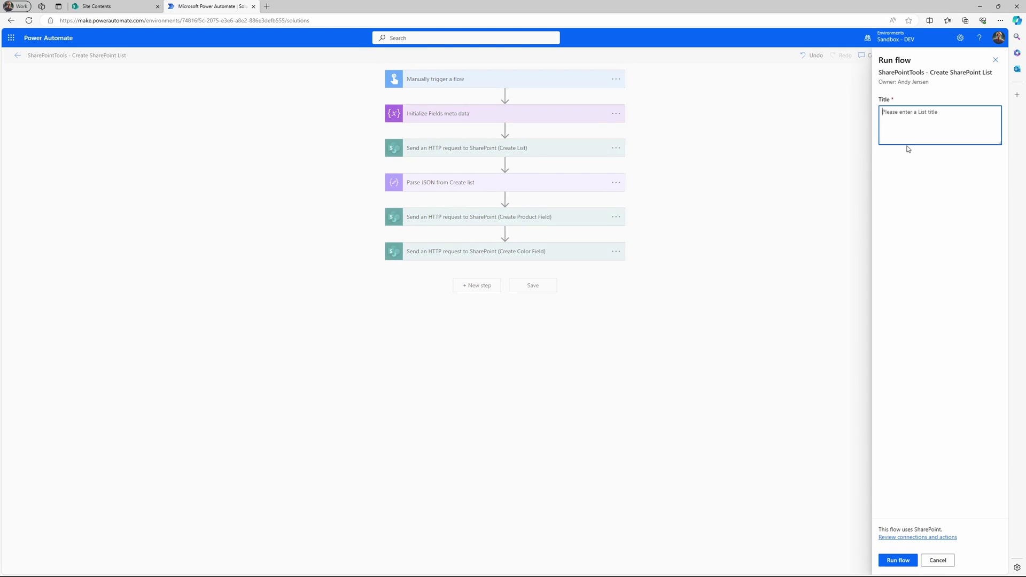
pyautogui.write('Test24')
pyautogui.click(898, 561)
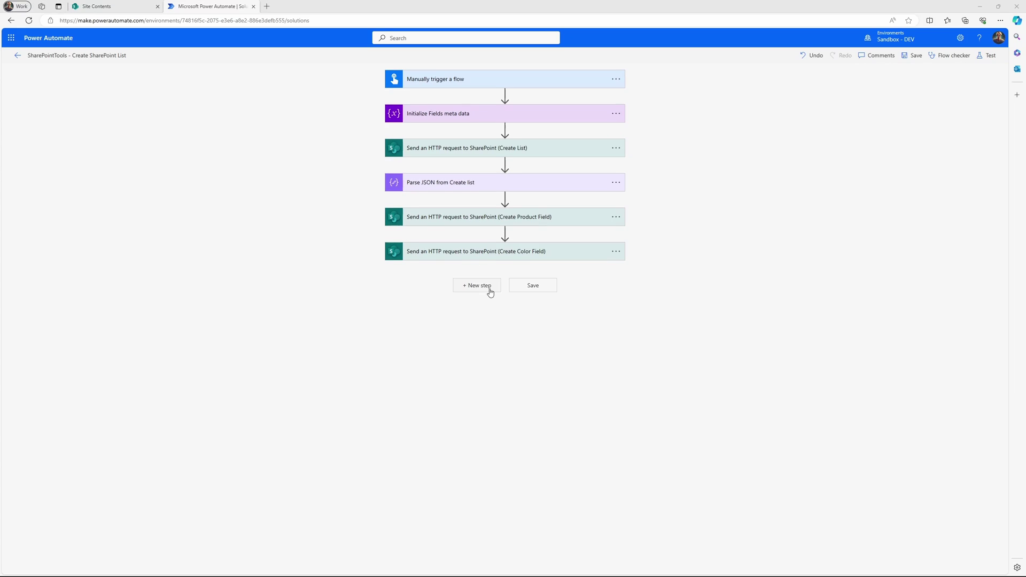
# Step: Add a Send an HTTP request to SharePoint step named Get List views, using Demo site and GET
pyautogui.click(489, 291)
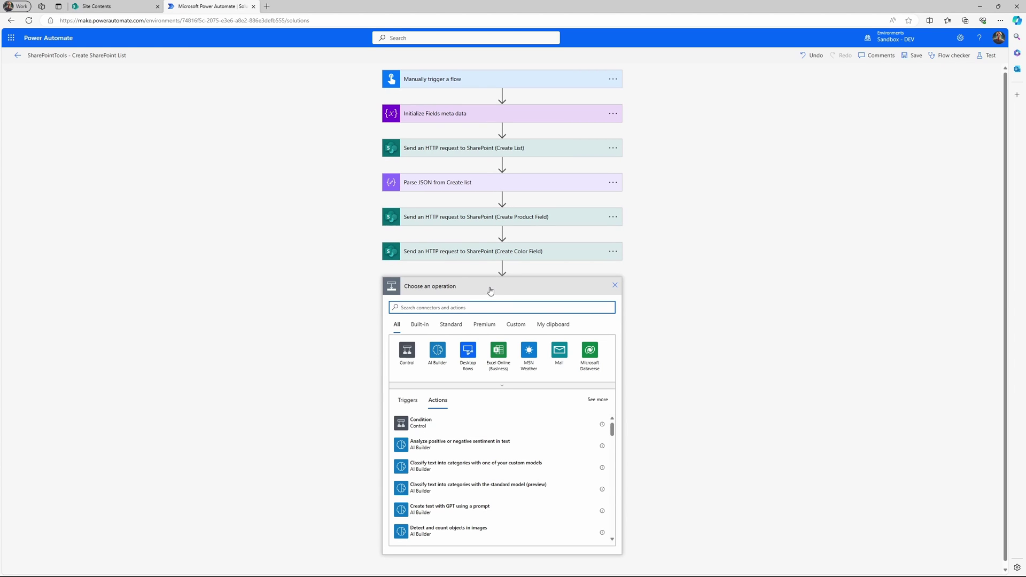
pyautogui.write('send http')
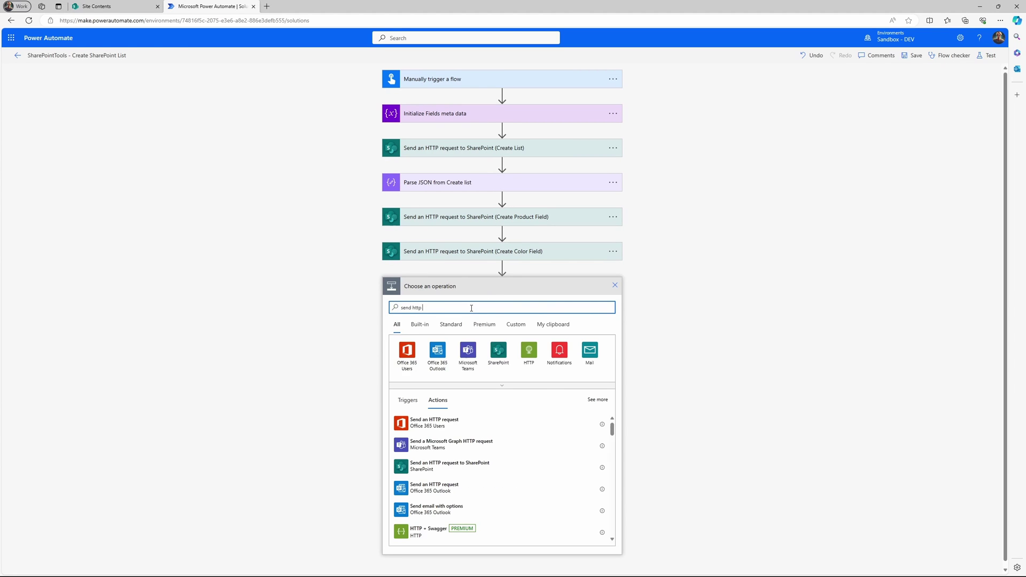
pyautogui.write(' request')
pyautogui.click(450, 484)
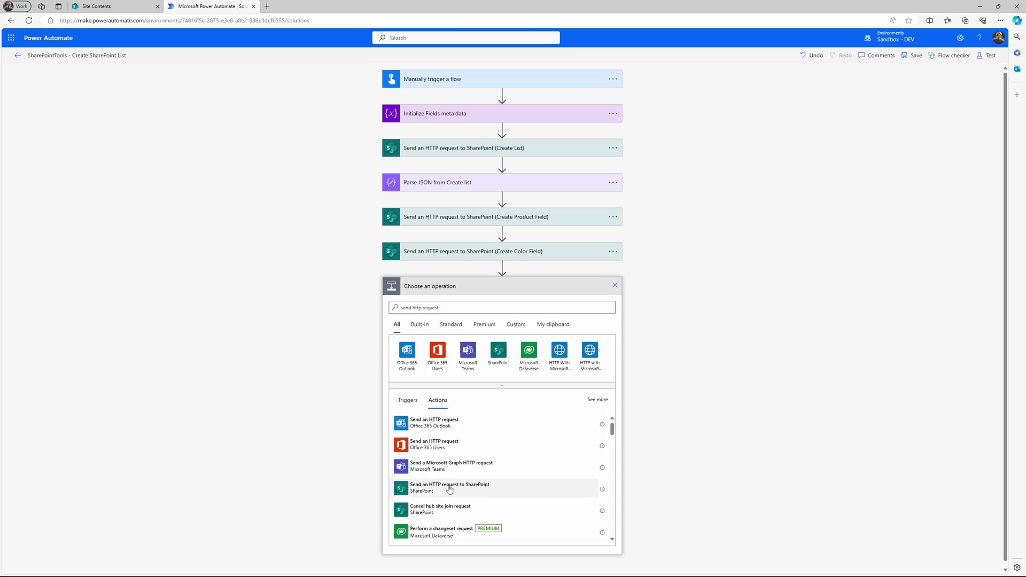
pyautogui.click(497, 286)
pyautogui.write('(GetViews)')
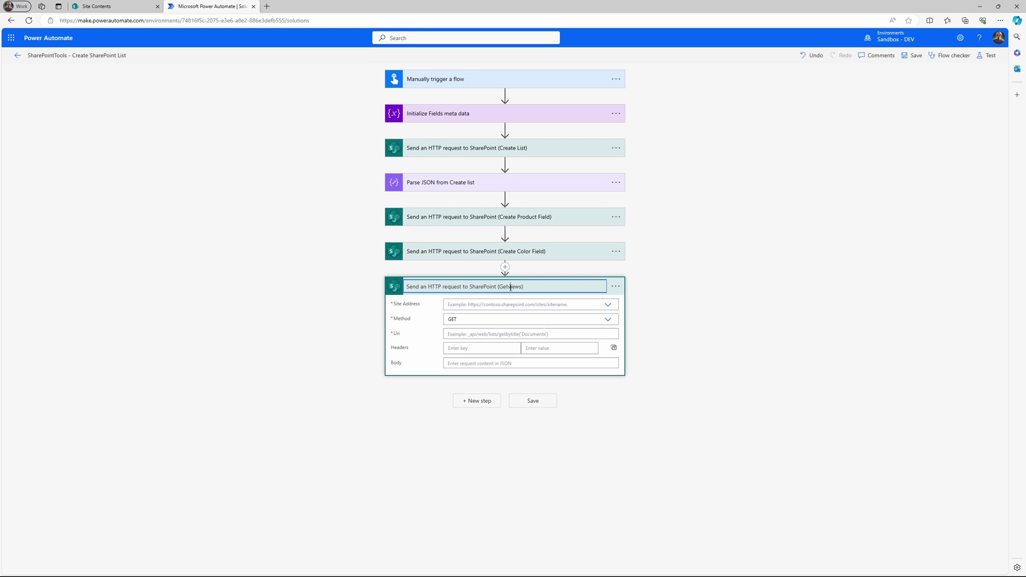
pyautogui.click(510, 287)
pyautogui.write('List')
pyautogui.click(608, 304)
pyautogui.click(514, 316)
pyautogui.click(529, 319)
pyautogui.click(473, 332)
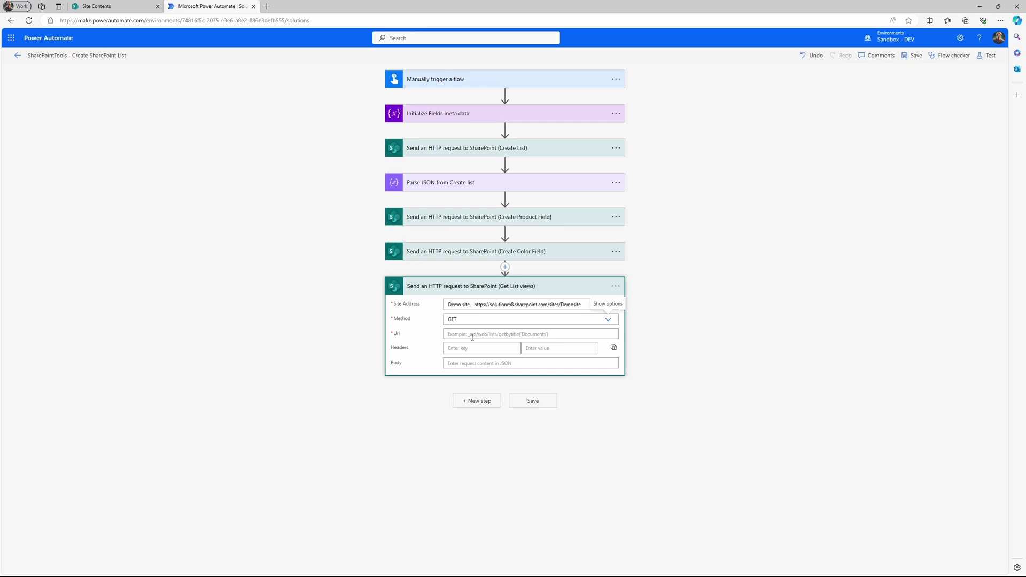
# Step: Set its Uri to _api/web/lists(guid'Id')/Views and save the flow
pyautogui.click(473, 332)
pyautogui.click(472, 256)
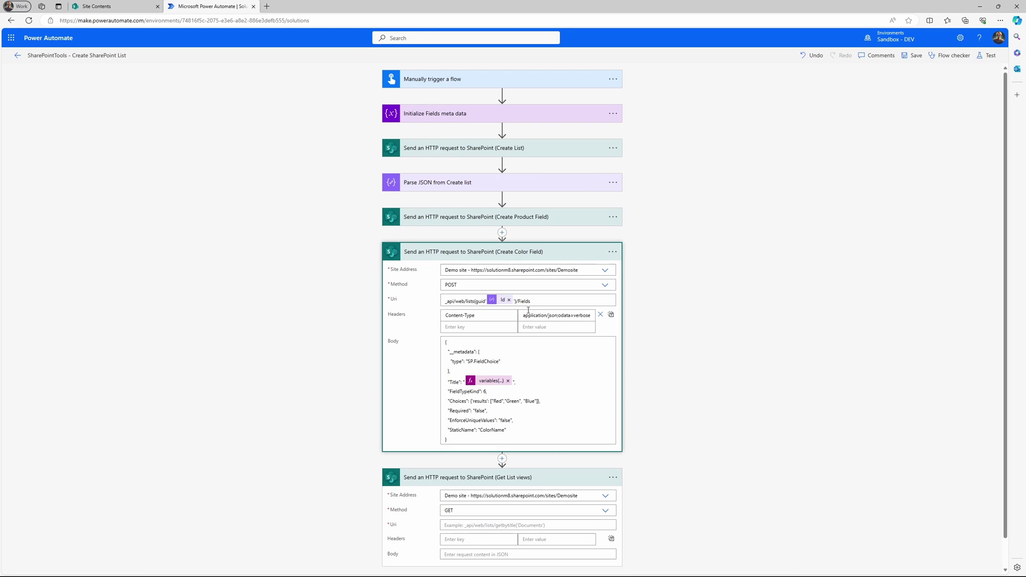
pyautogui.moveTo(529, 301); pyautogui.dragTo(444, 301)
pyautogui.hotkey('ctrl', 'c')
pyautogui.click(543, 533)
pyautogui.hotkey('ctrl', 'v')
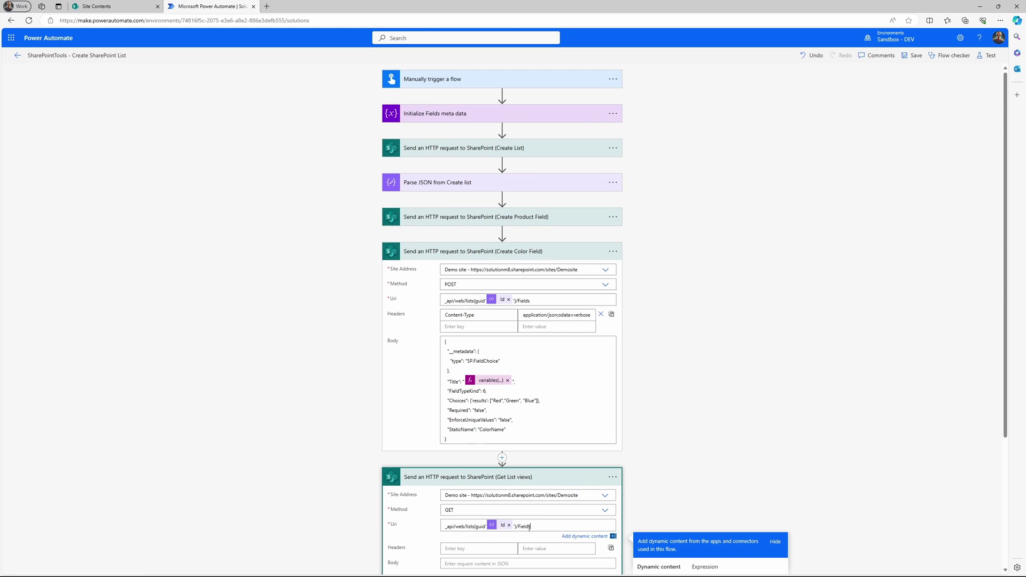
pyautogui.press('BackSpace')
pyautogui.press('BackSpace')
pyautogui.press('BackSpace')
pyautogui.press('BackSpace')
pyautogui.write('V')
pyautogui.scroll(-3, 552, 551)
pyautogui.click(564, 100)
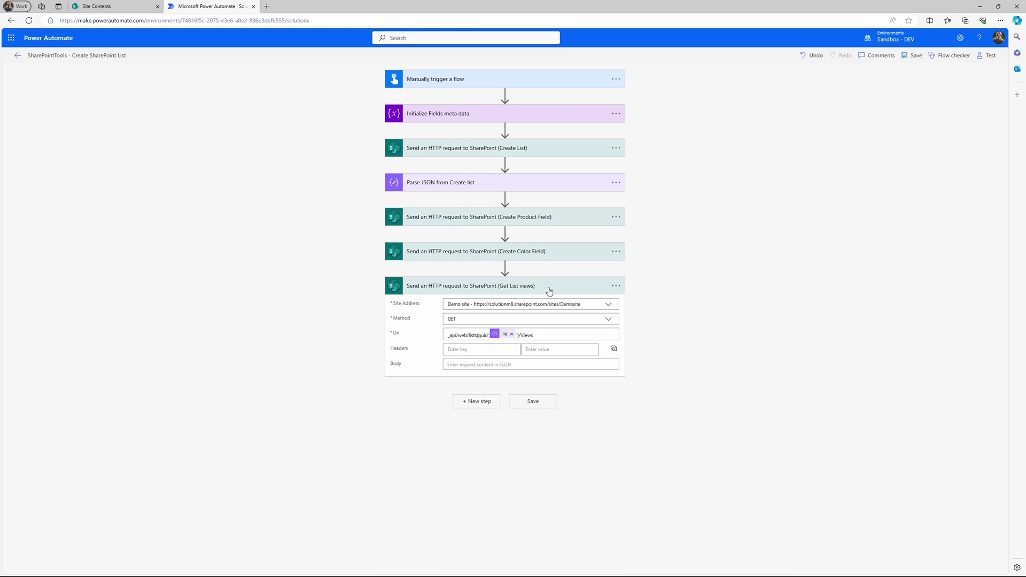
pyautogui.click(533, 408)
# Step: Run another manual test of the flow with a Test title
pyautogui.click(988, 55)
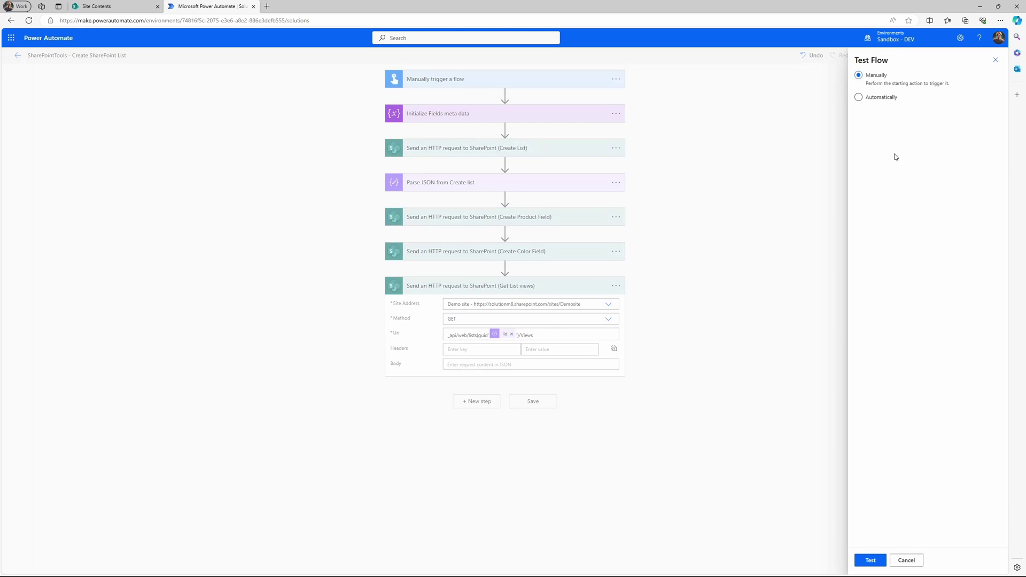
pyautogui.click(870, 561)
pyautogui.write('Test25')
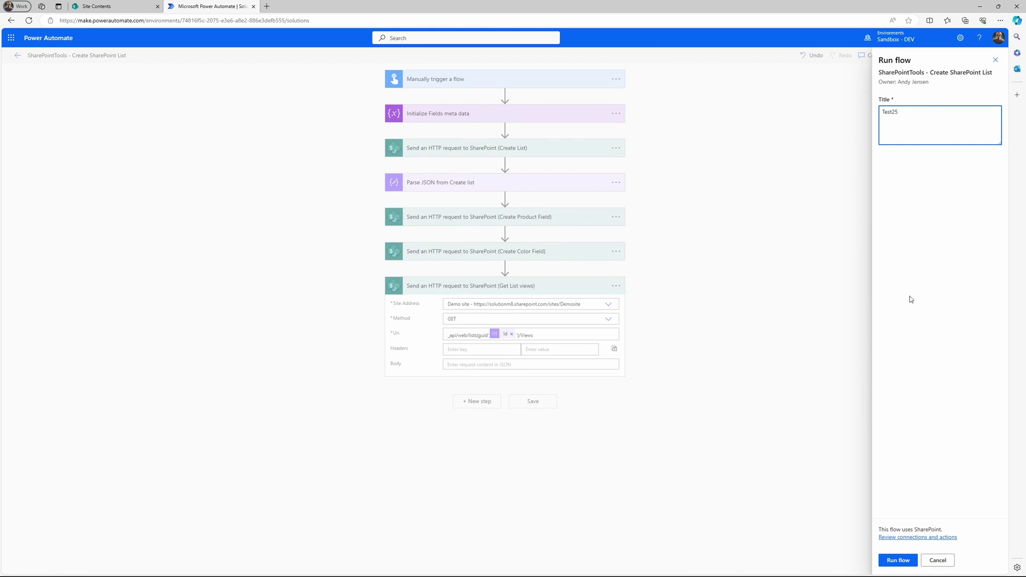
pyautogui.click(898, 560)
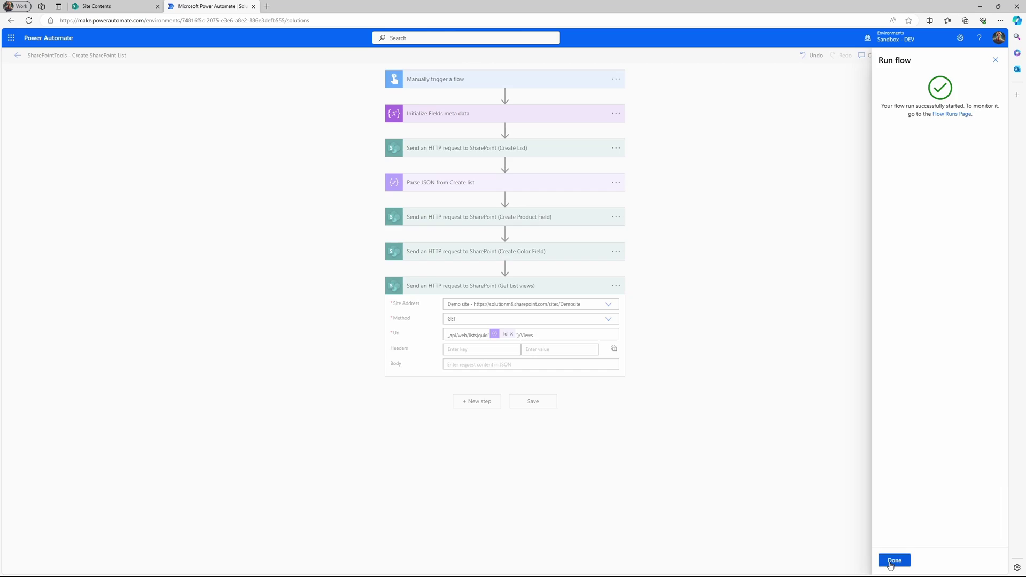
pyautogui.click(895, 560)
# Step: Expand the Get List views run results and select the returned views JSON body
pyautogui.click(564, 311)
pyautogui.scroll(-5, 449, 477)
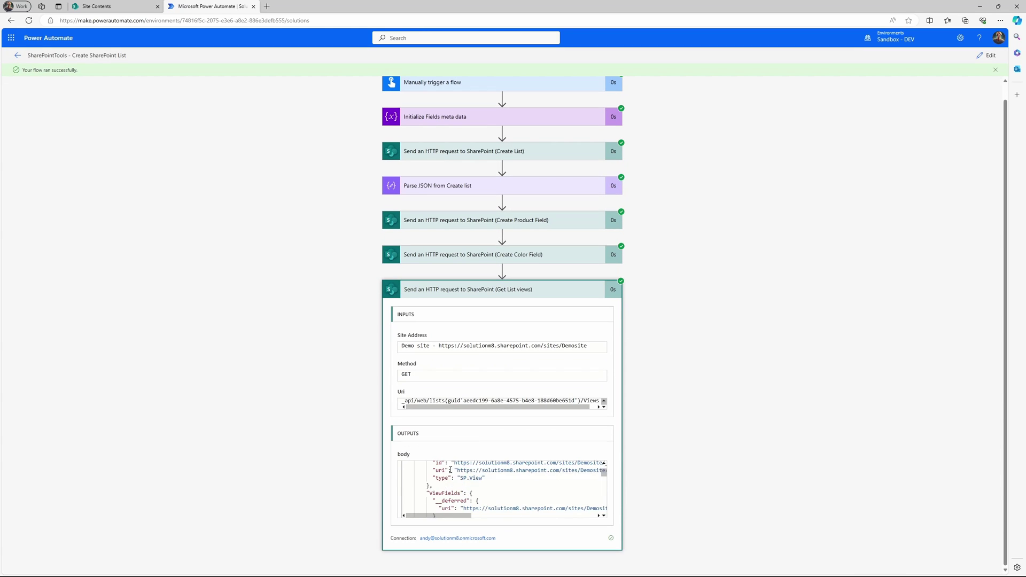
pyautogui.scroll(-10, 449, 478)
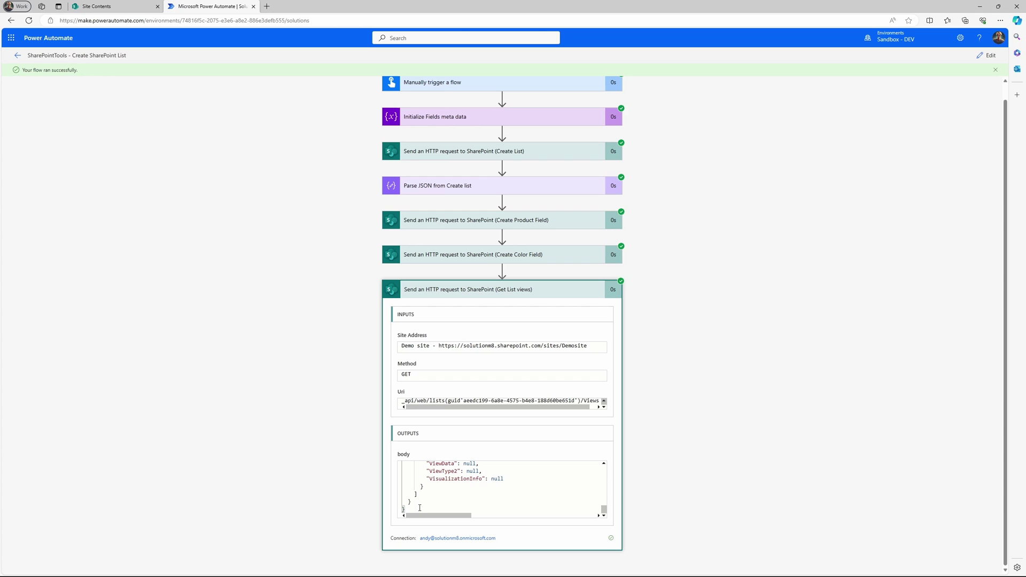
pyautogui.moveTo(416, 510); pyautogui.dragTo(414, 462)
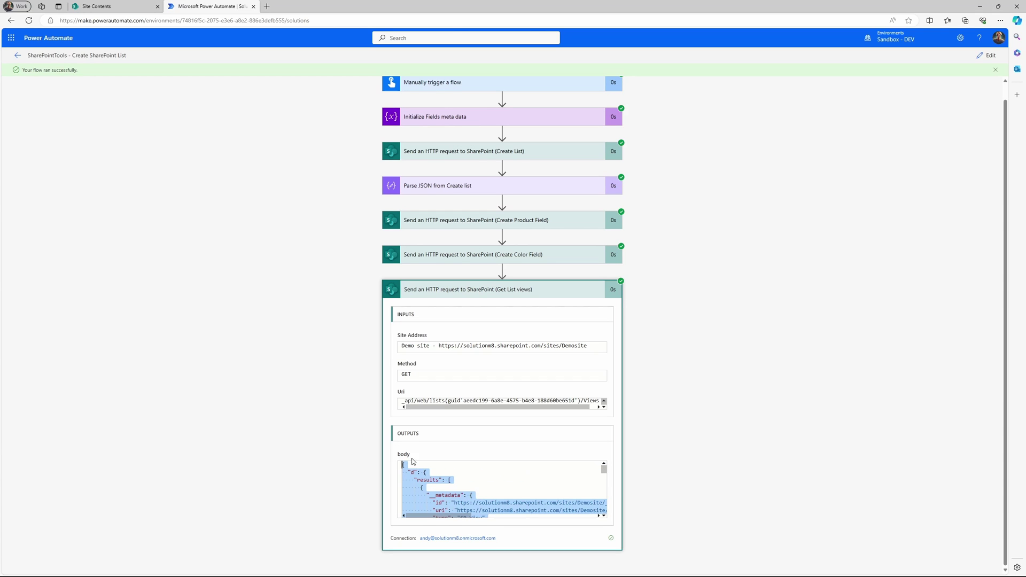
# Step: Add a Parse JSON step on the Get List views body with a sample-generated schema, then save
pyautogui.click(988, 55)
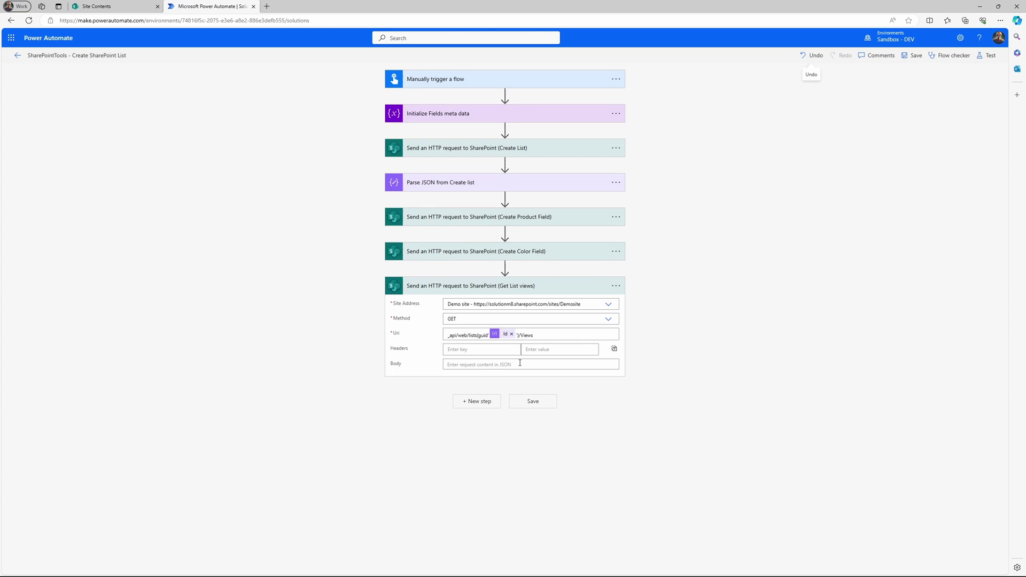
pyautogui.click(476, 405)
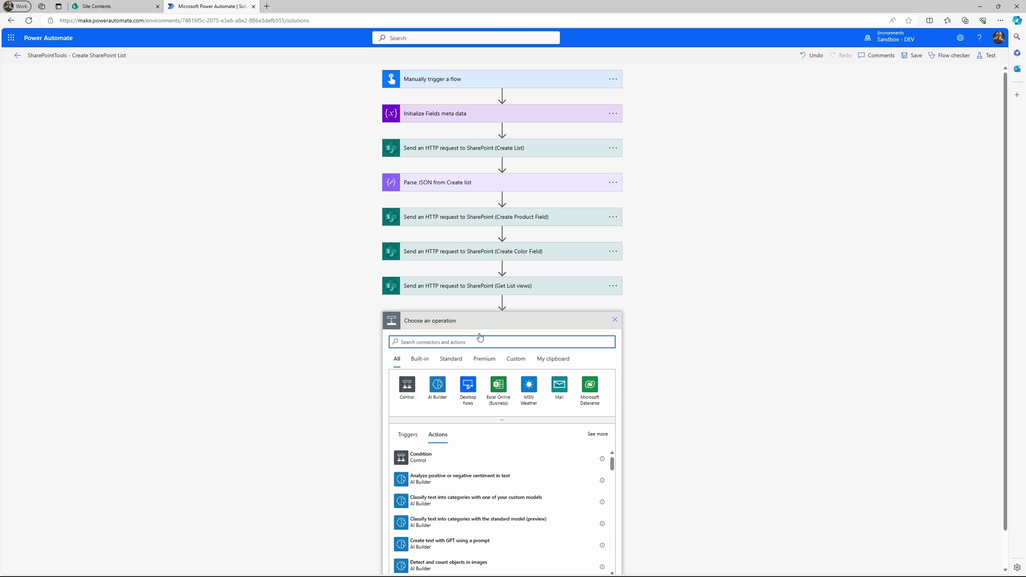
pyautogui.write('parse')
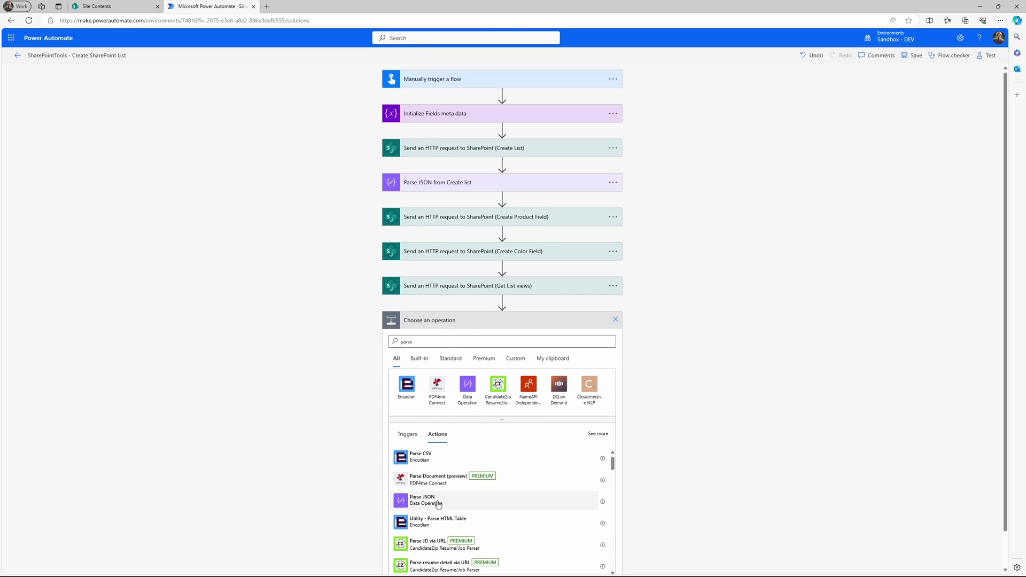
pyautogui.click(439, 502)
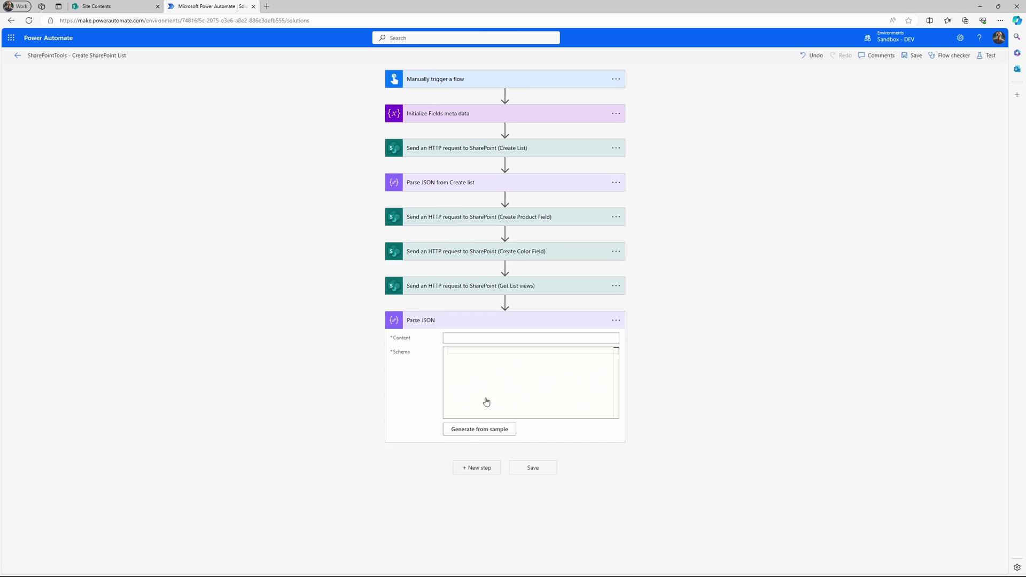
pyautogui.click(508, 338)
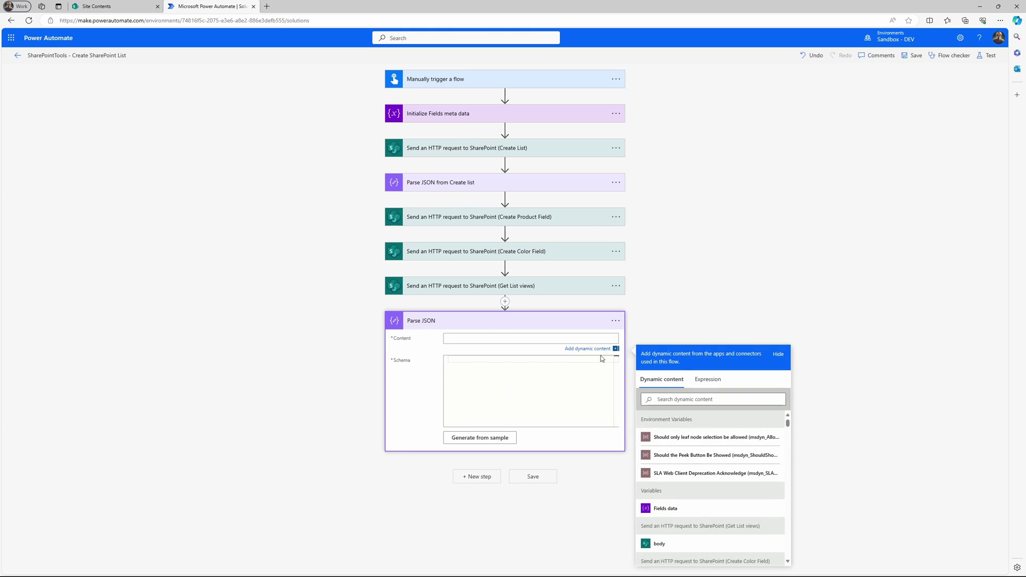
pyautogui.click(674, 545)
pyautogui.click(480, 437)
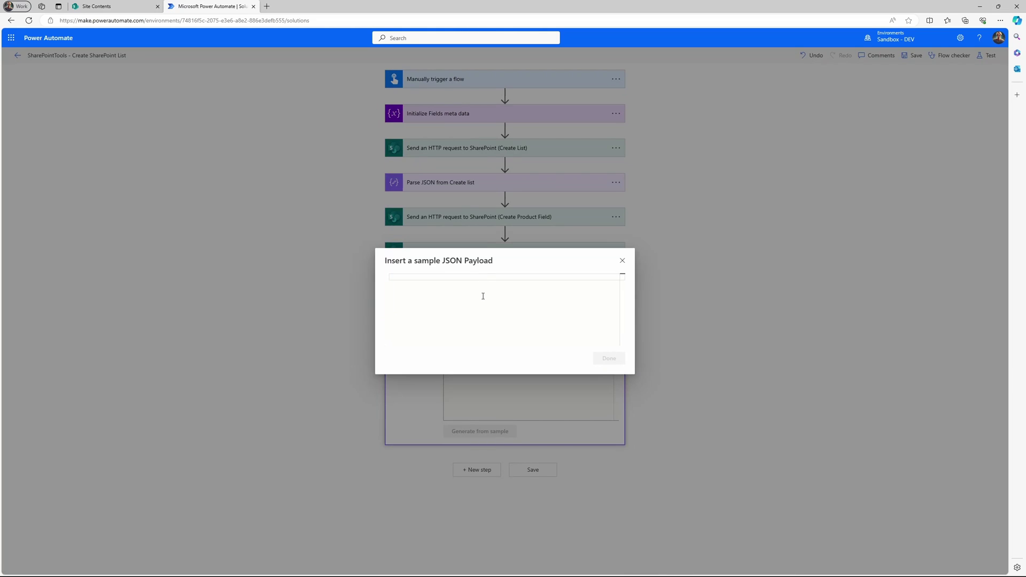
pyautogui.hotkey('ctrl', 'v')
pyautogui.click(608, 366)
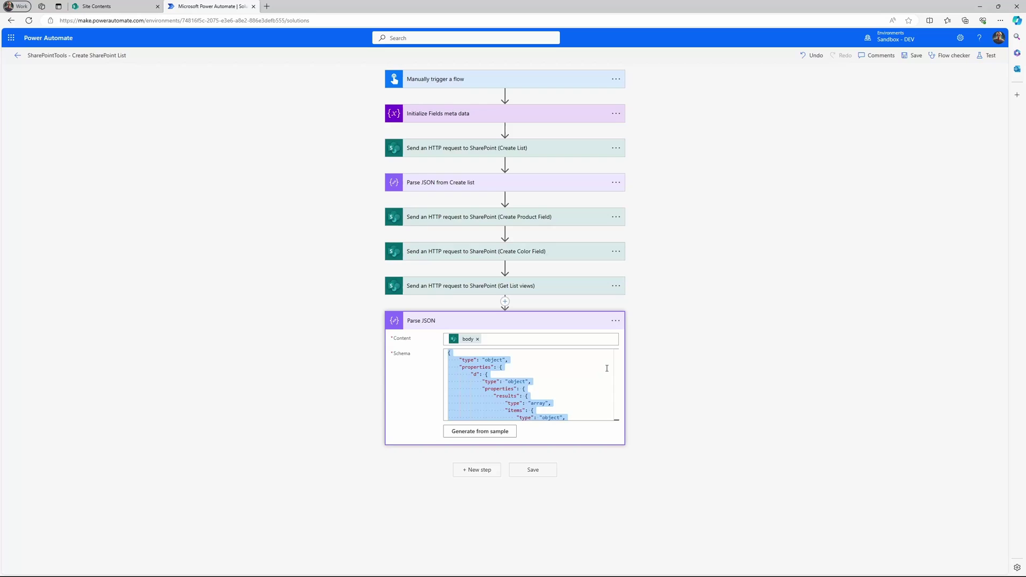
pyautogui.click(560, 289)
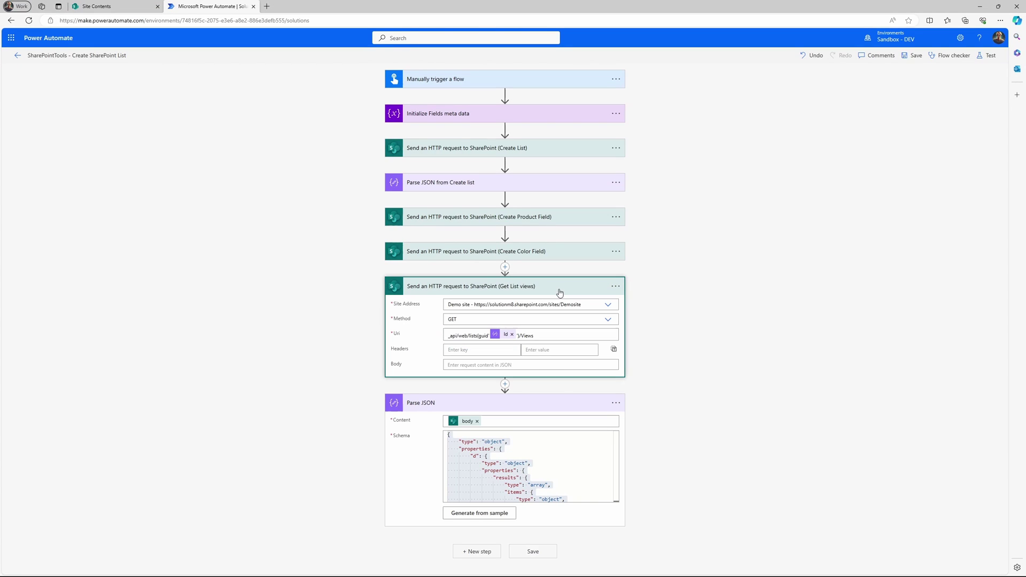
pyautogui.click(537, 555)
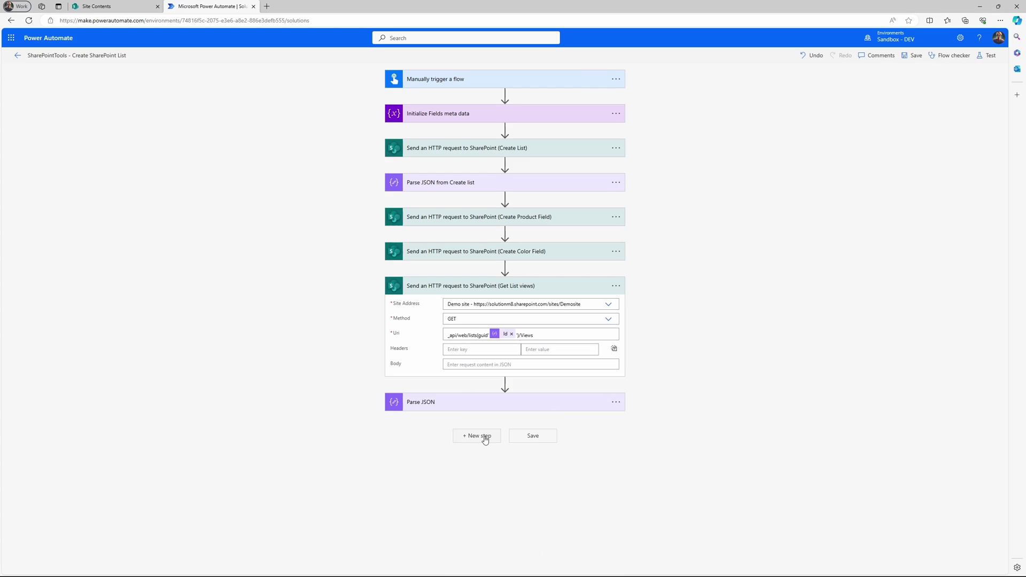
# Step: Add a Parse JSON step named Parse JSON Fields meta data that parses the Fields data variable
pyautogui.click(482, 437)
pyautogui.write('parse')
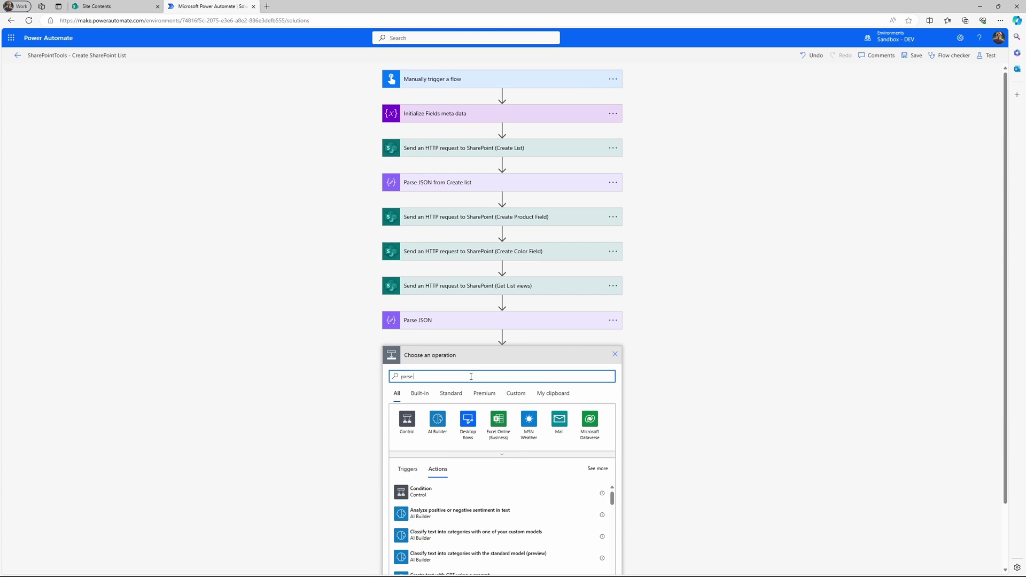
pyautogui.write(' Json')
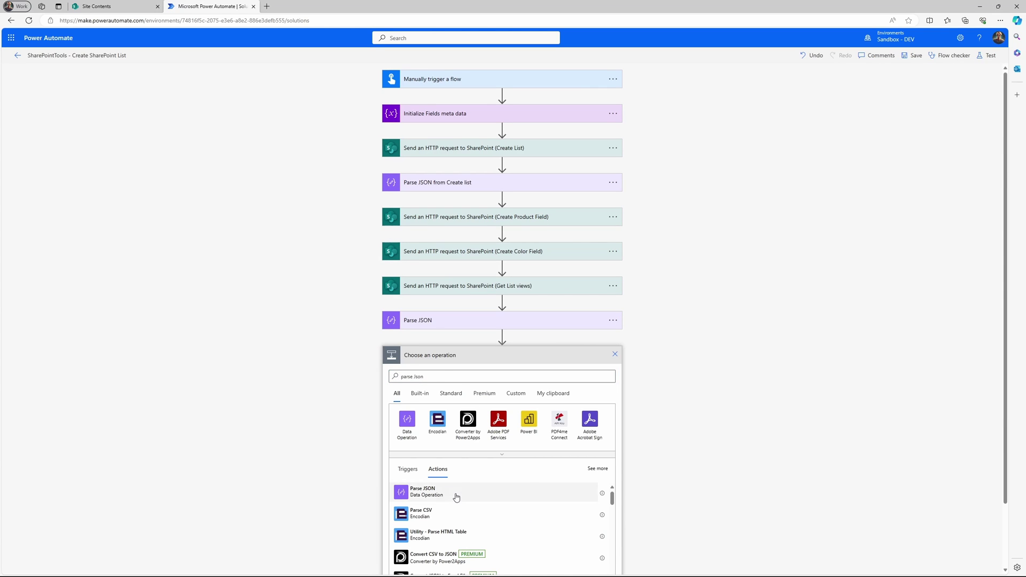
pyautogui.click(455, 491)
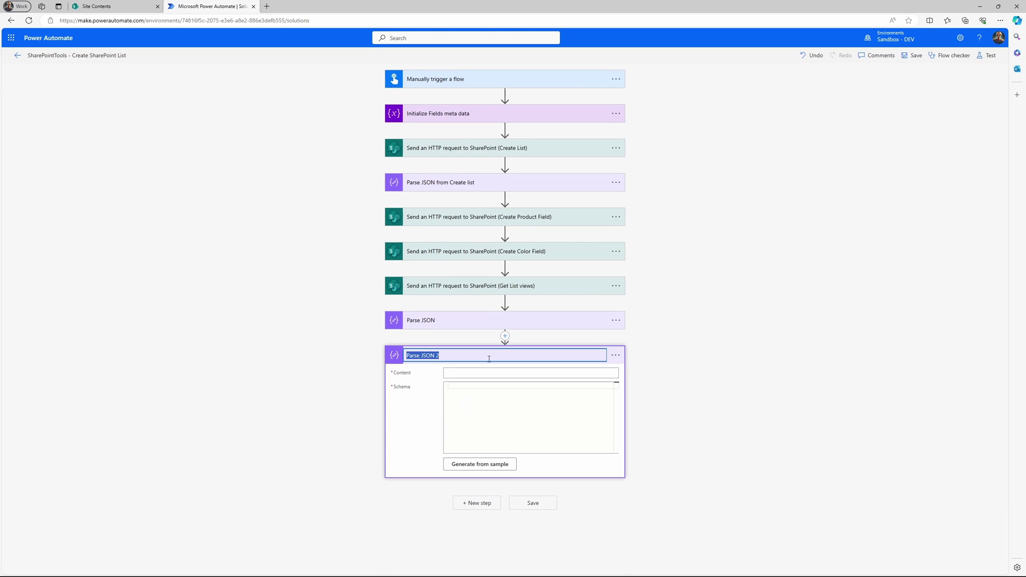
pyautogui.click(448, 356)
pyautogui.write('Fields meta data')
pyautogui.click(463, 374)
pyautogui.click(663, 543)
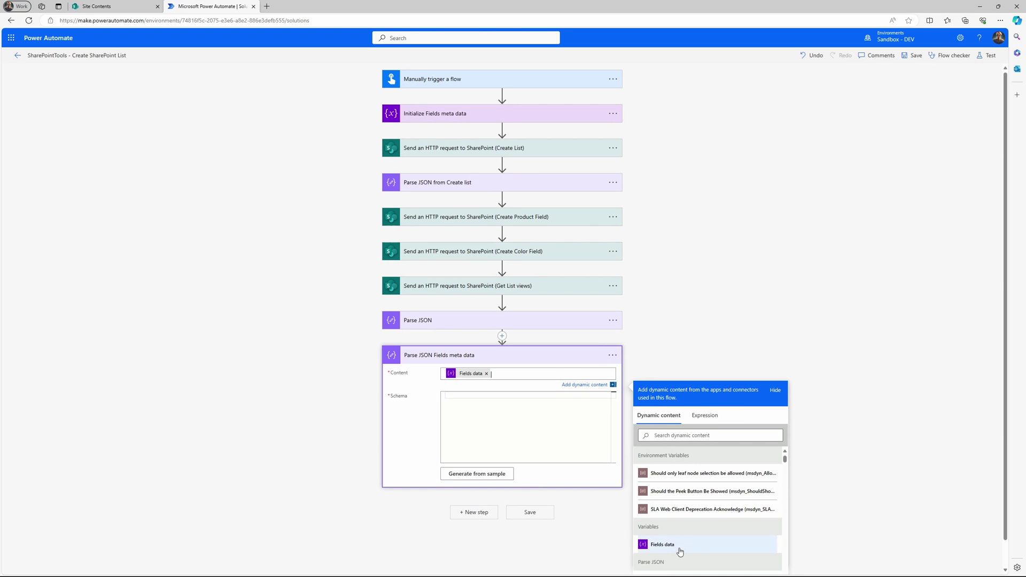
pyautogui.click(696, 278)
# Step: Generate its schema from the Fields meta data variable's JSON value used as a sample
pyautogui.click(488, 114)
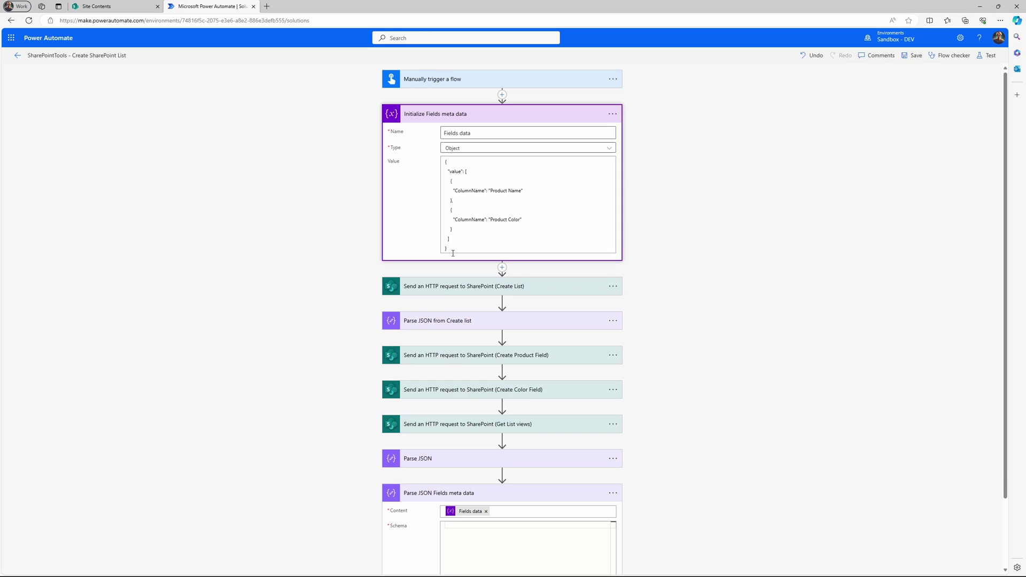
pyautogui.moveTo(449, 162); pyautogui.dragTo(490, 485)
pyautogui.hotkey('ctrl', 'c')
pyautogui.scroll(-2, 490, 485)
pyautogui.click(477, 522)
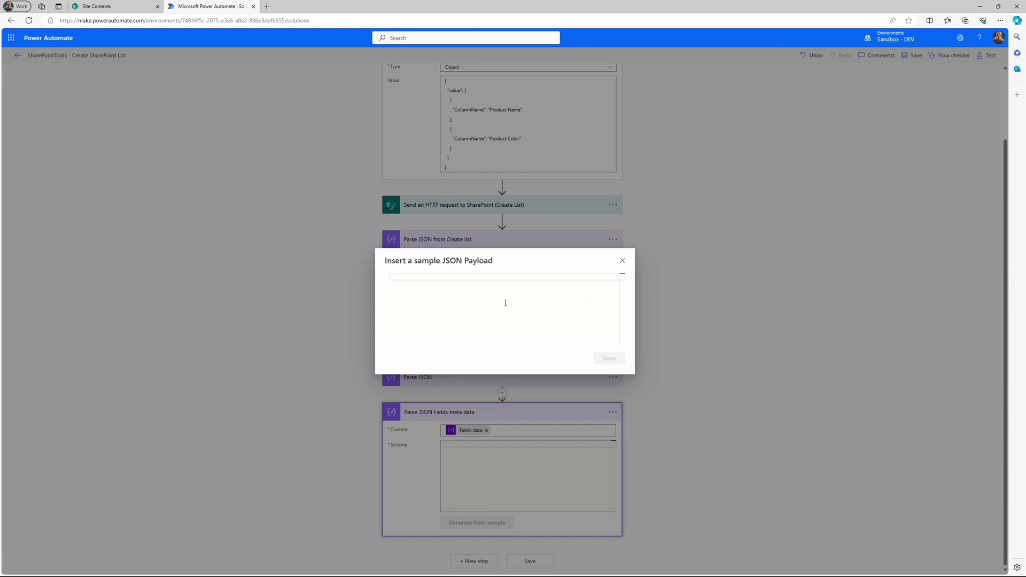
pyautogui.hotkey('ctrl', 'v')
pyautogui.click(609, 365)
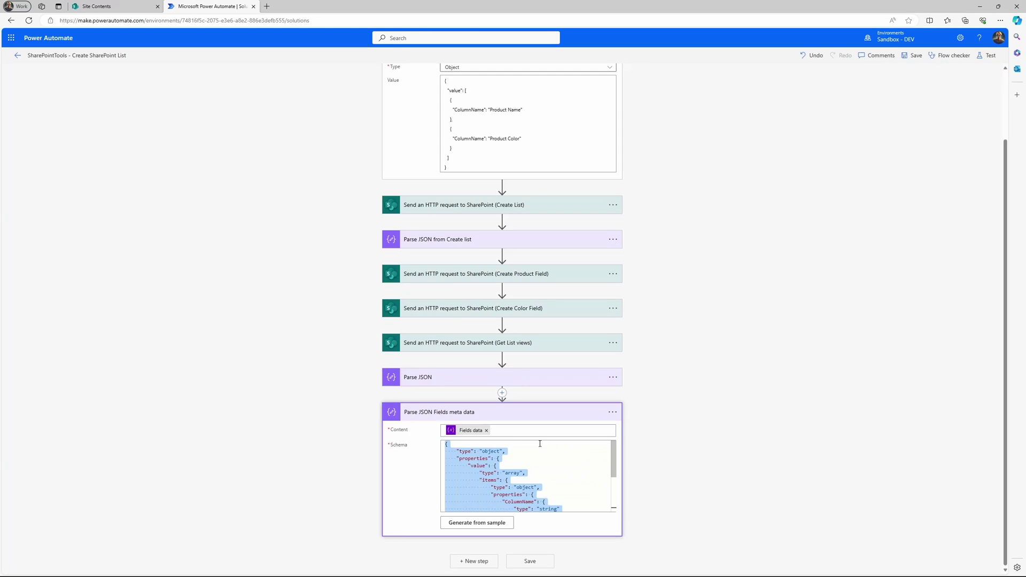
pyautogui.click(529, 414)
# Step: Save the flow, add an Apply to each loop, and search its dynamic content for 'va'
pyautogui.click(531, 528)
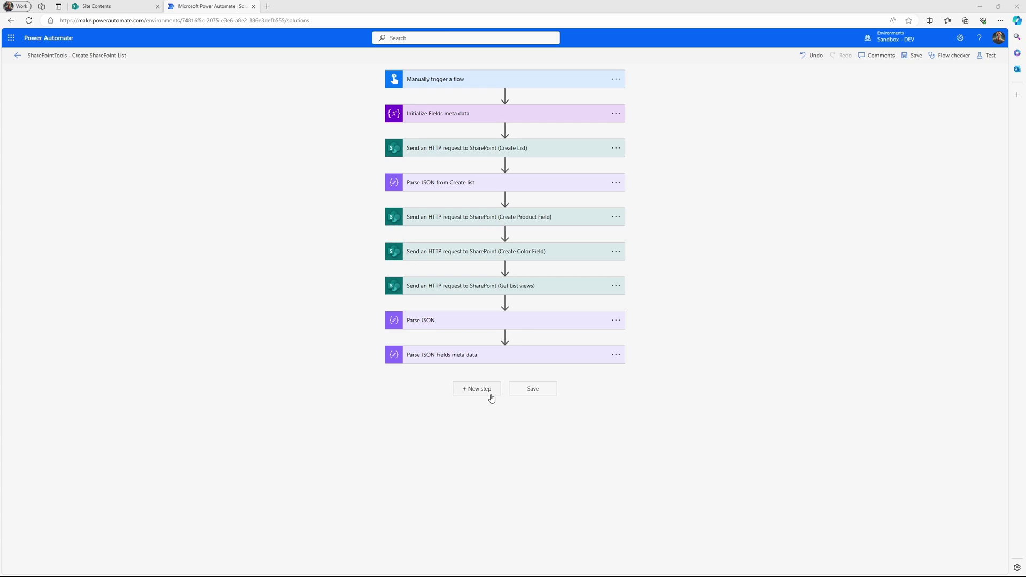
pyautogui.click(483, 394)
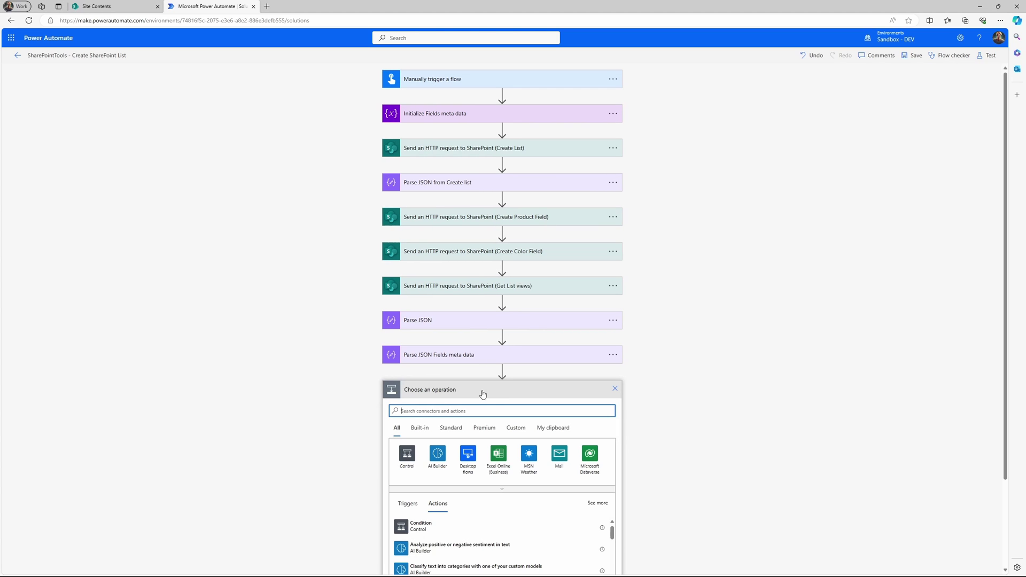
pyautogui.write('a')
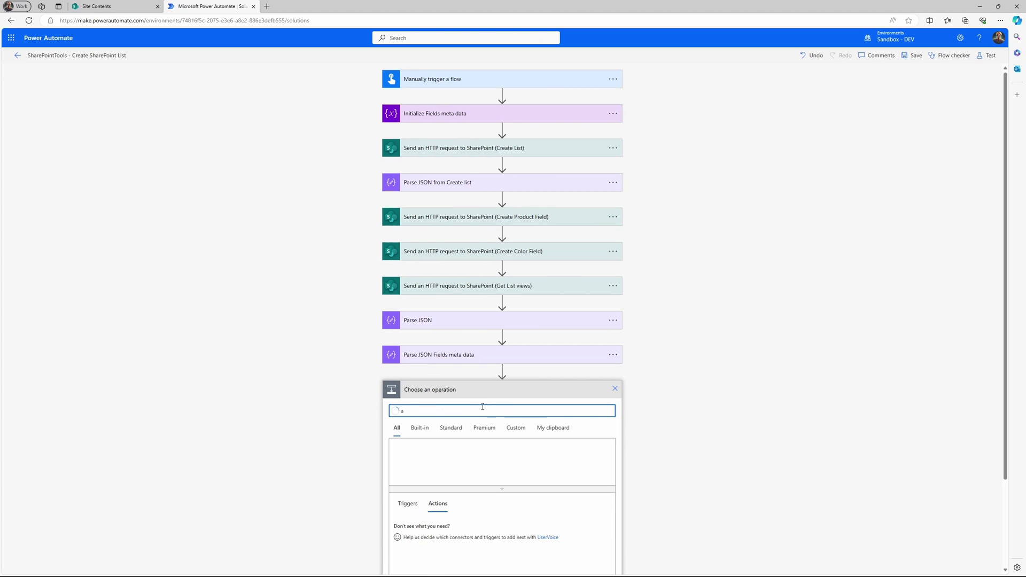
pyautogui.write('pply to eac')
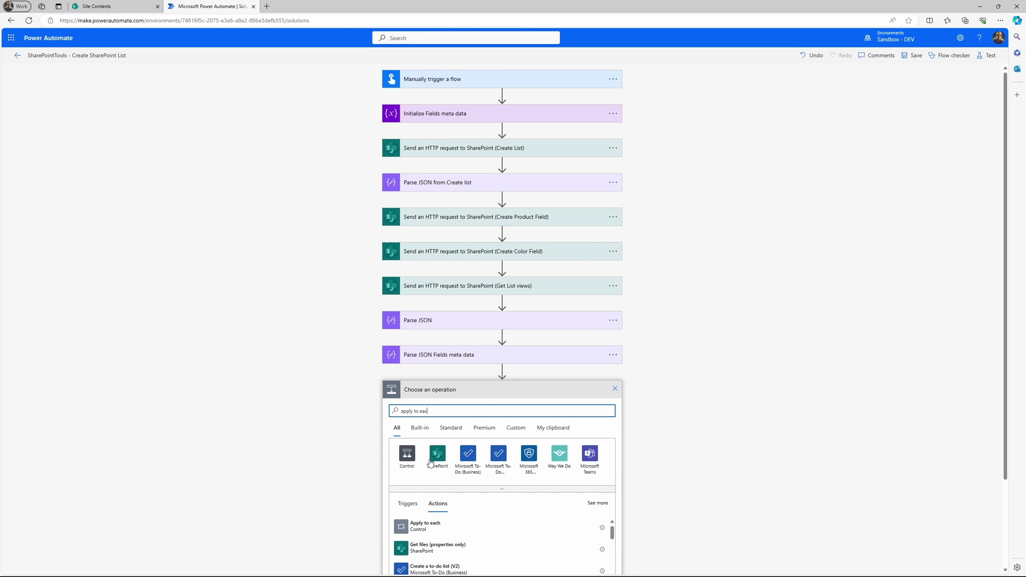
pyautogui.click(434, 534)
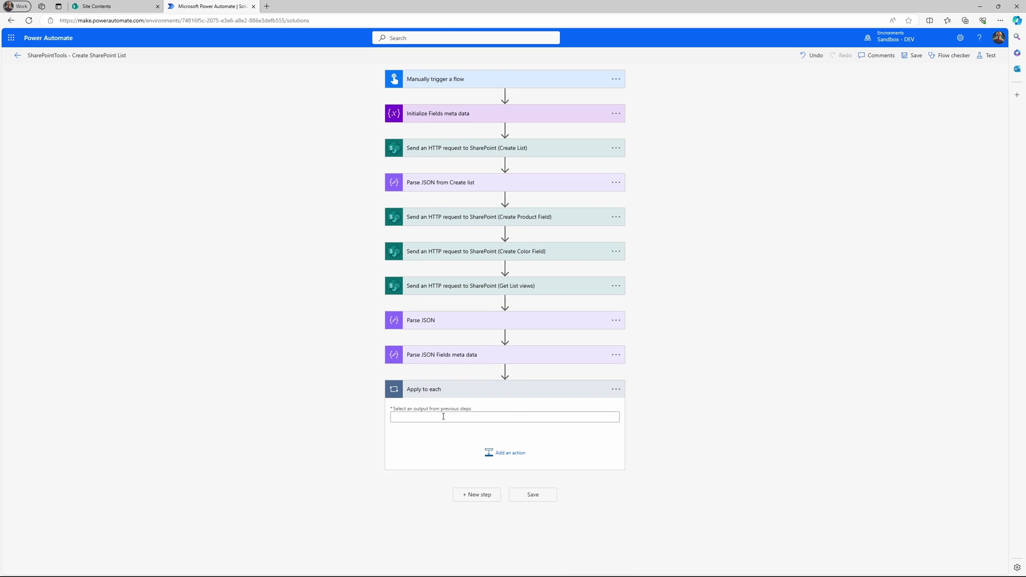
pyautogui.click(443, 417)
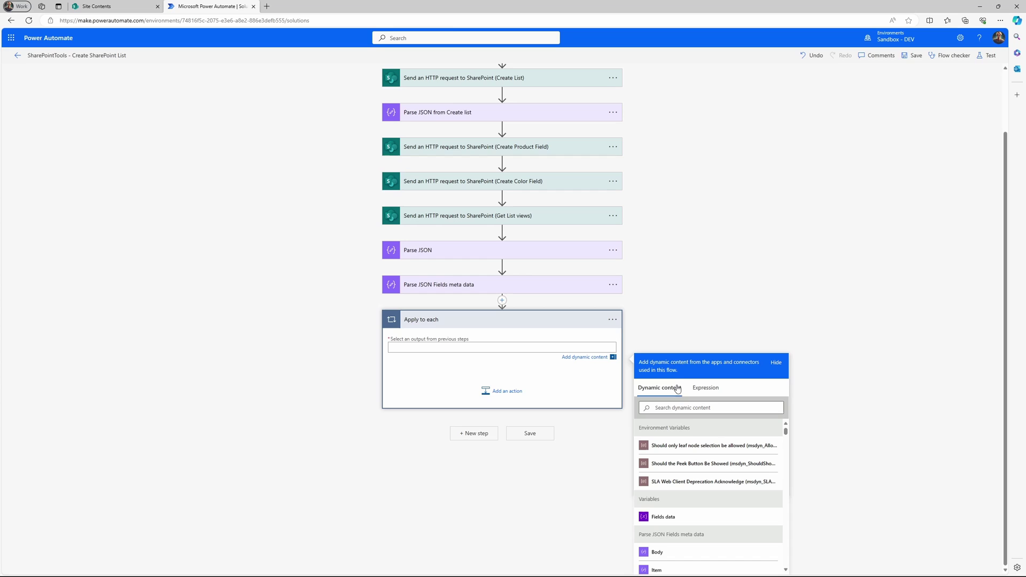
pyautogui.click(676, 409)
pyautogui.write('va')
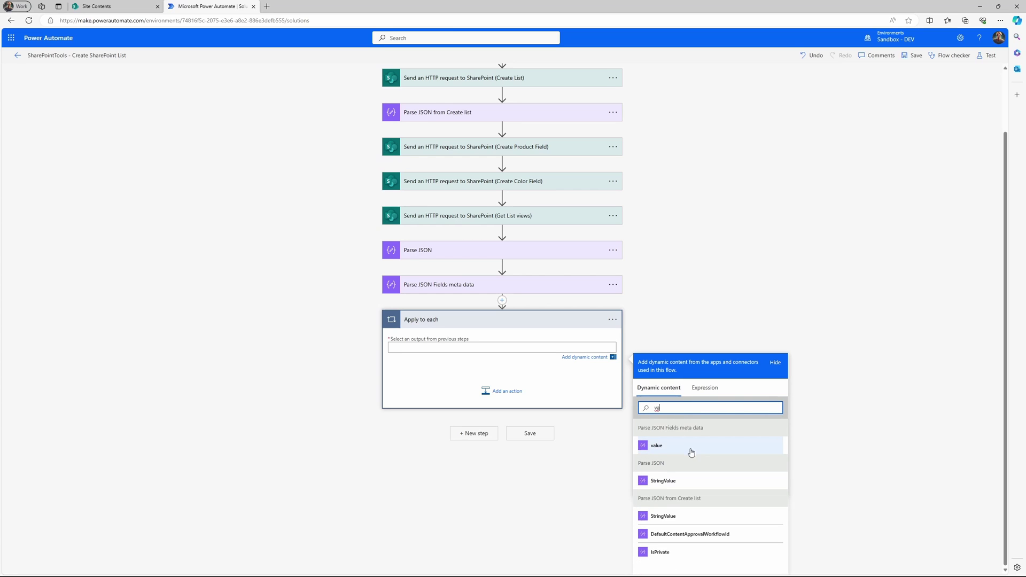
# Step: Loop over value and add a SharePoint HTTP request inside it, Uri starting _api/web/lists(guid
pyautogui.click(669, 450)
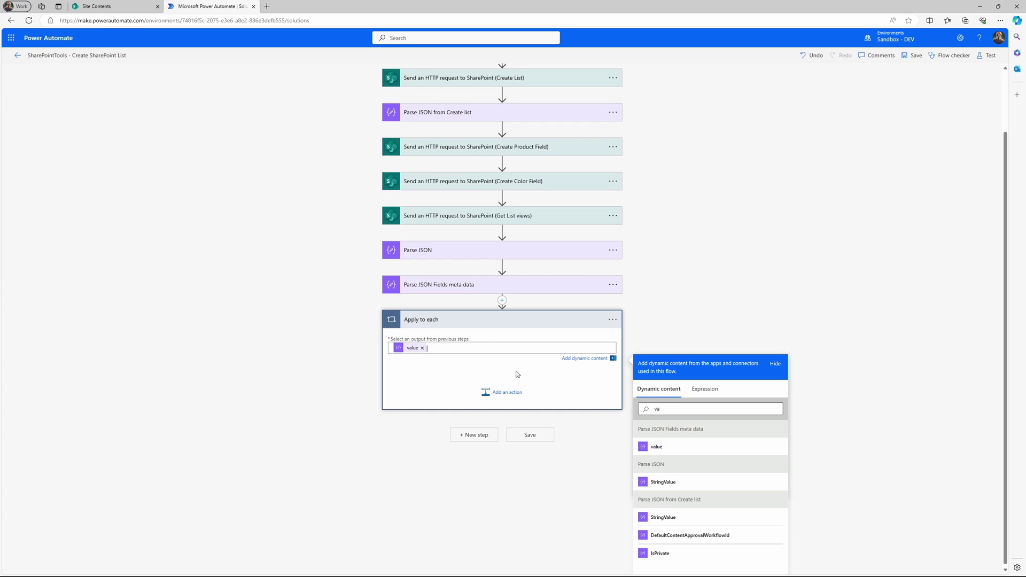
pyautogui.click(511, 394)
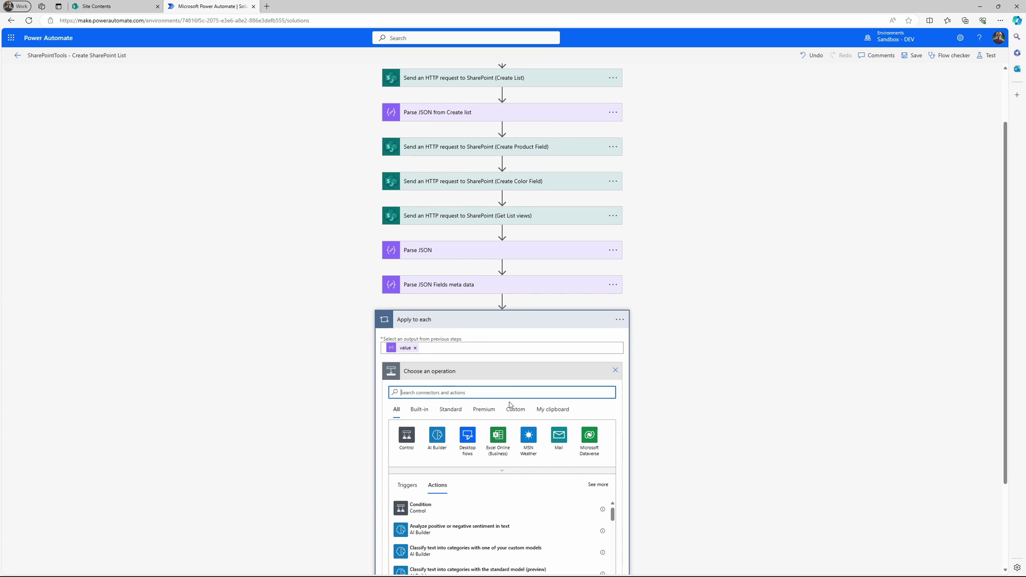
pyautogui.write('send a')
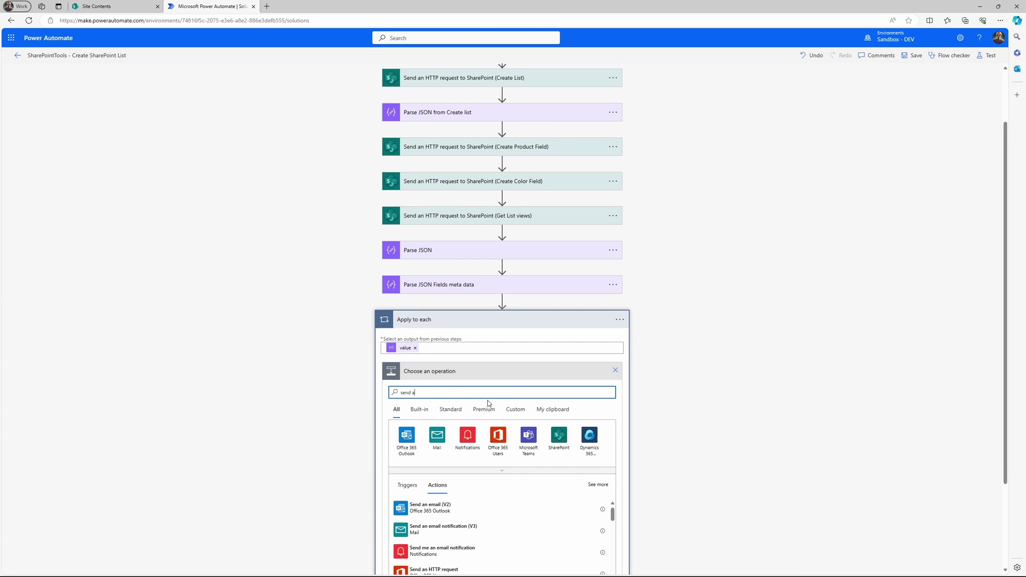
pyautogui.write(' htt')
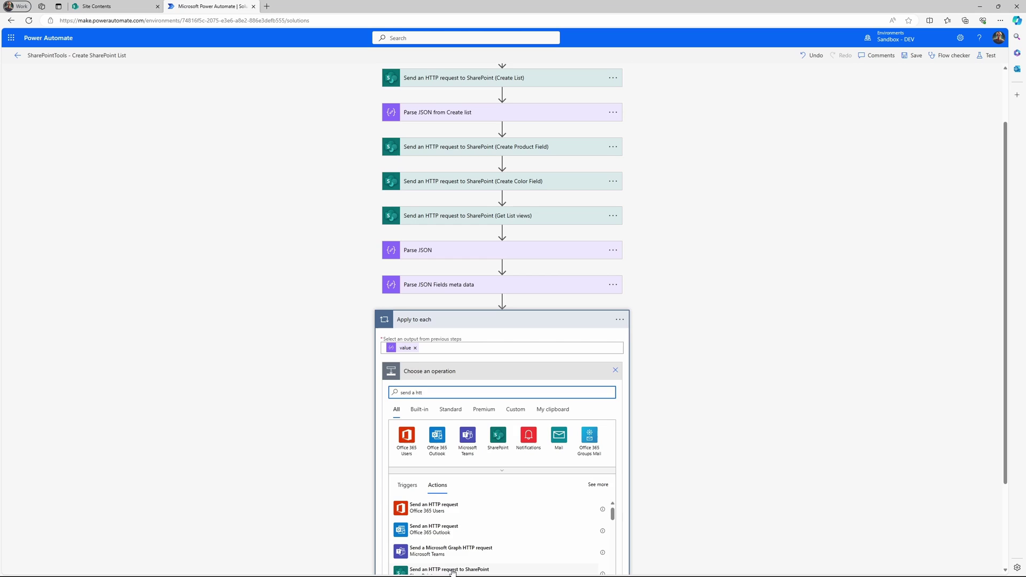
pyautogui.click(453, 571)
pyautogui.click(469, 448)
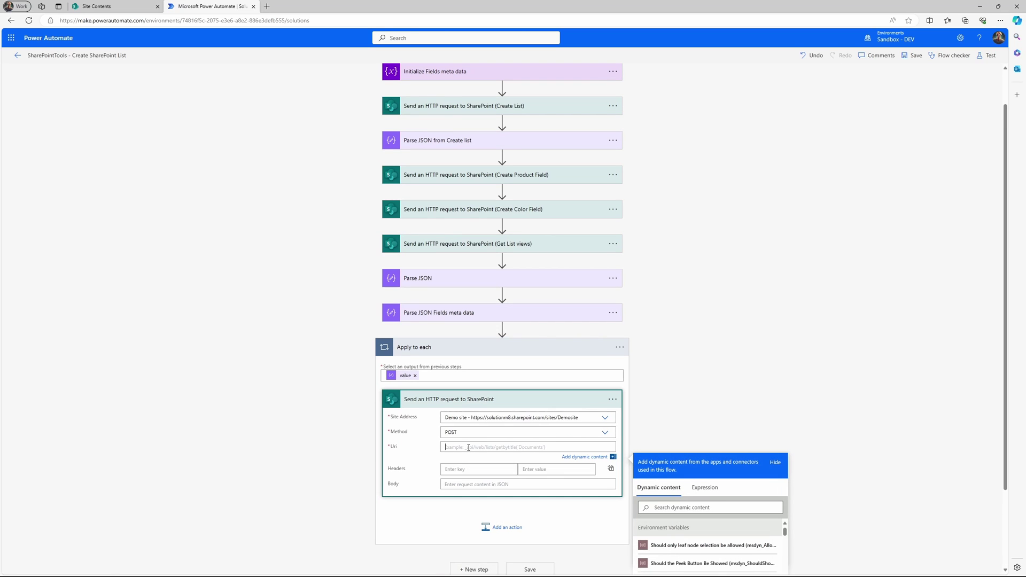
pyautogui.write('_api/web/lists(guid)')
# Step: Insert the created list's Id into the Uri's guid and extend the path to /Views
pyautogui.click(715, 509)
pyautogui.write('id')
pyautogui.scroll(-2, 560, 336)
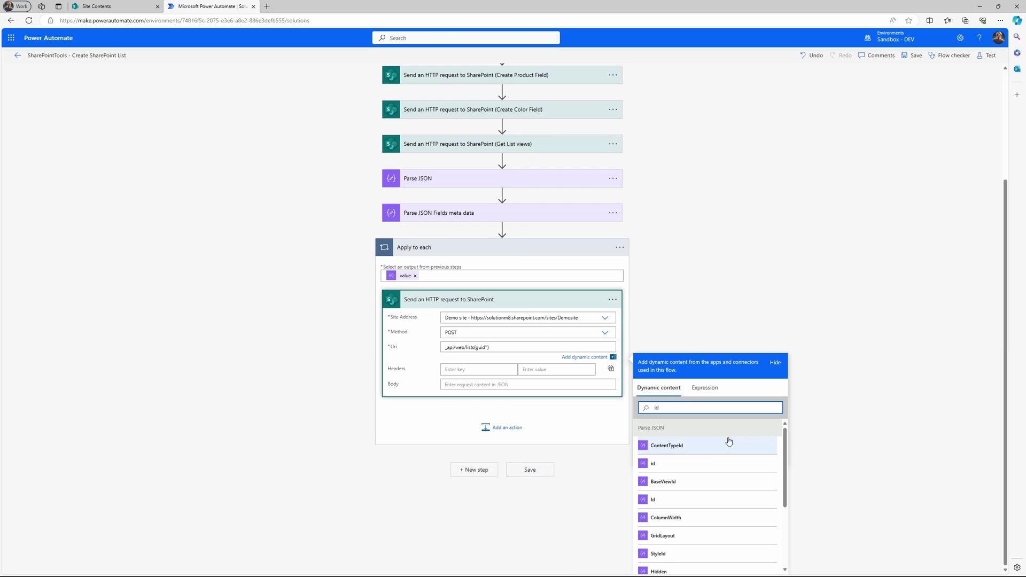
pyautogui.scroll(-3, 705, 488)
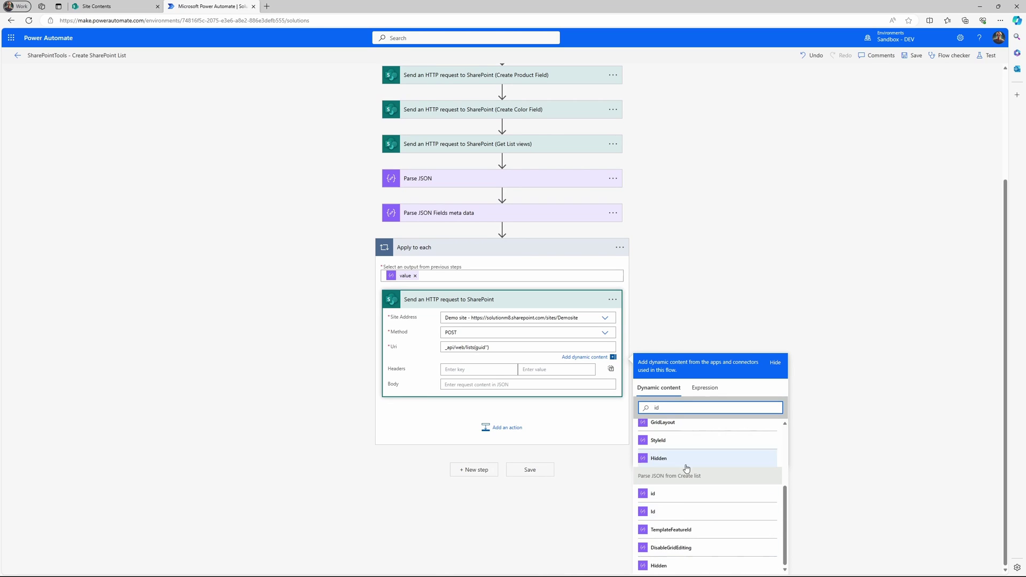
pyautogui.click(680, 513)
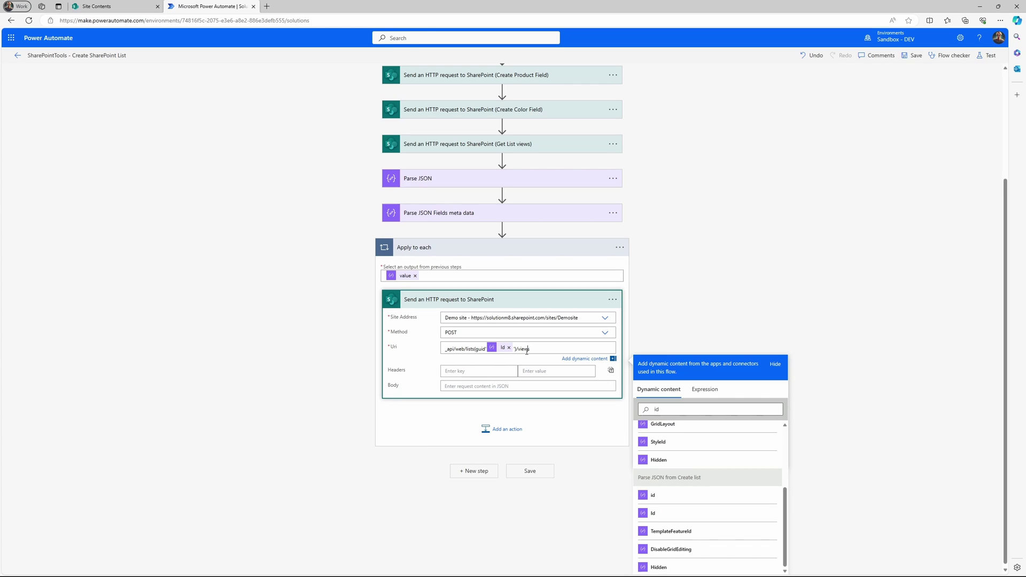
pyautogui.write('V')
pyautogui.scroll(2, 700, 447)
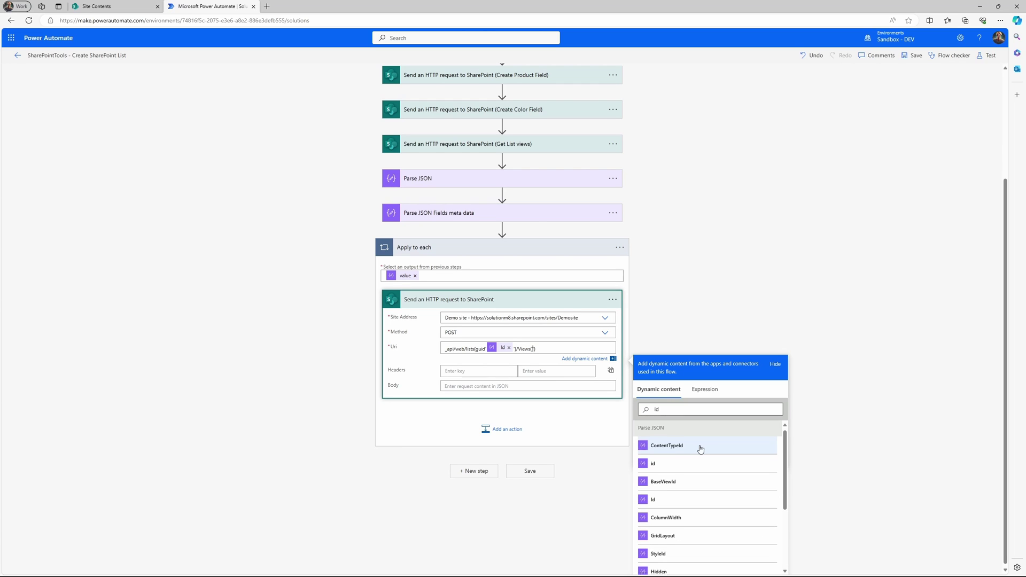
pyautogui.scroll(-1, 702, 449)
pyautogui.scroll(-1, 701, 450)
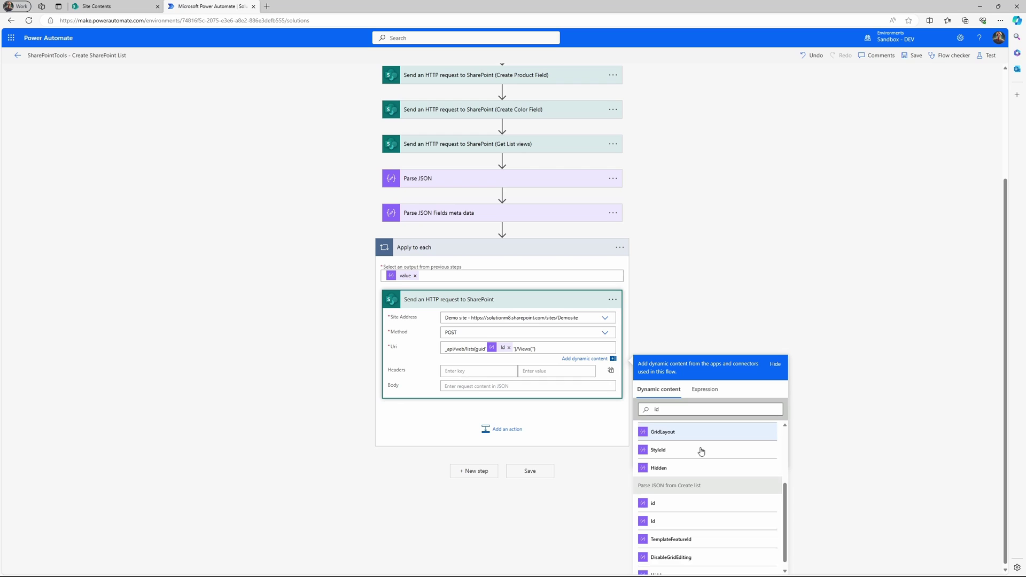
pyautogui.scroll(3, 701, 452)
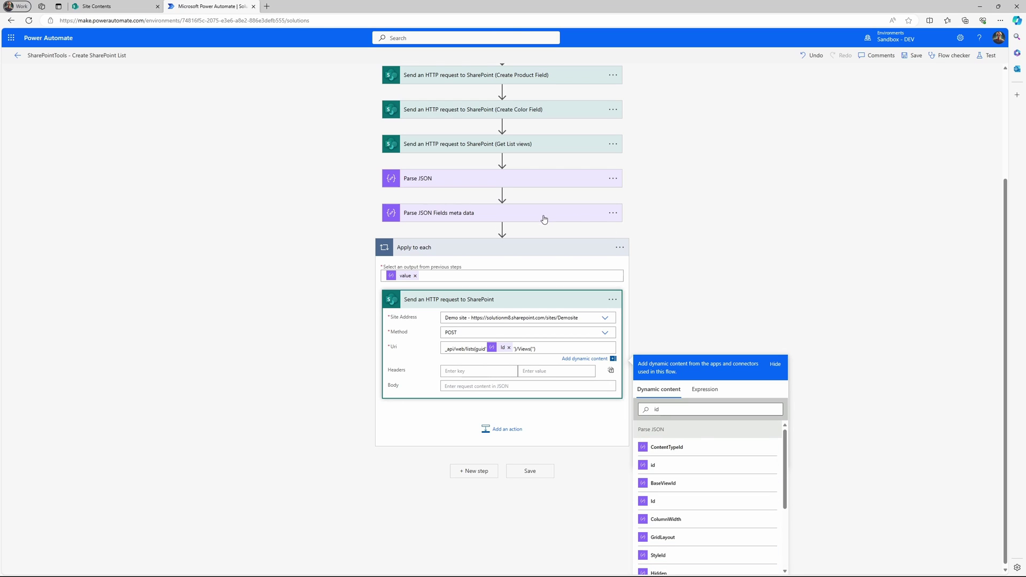
# Step: Expand the Parse JSON step and find the results array in its schema
pyautogui.click(558, 185)
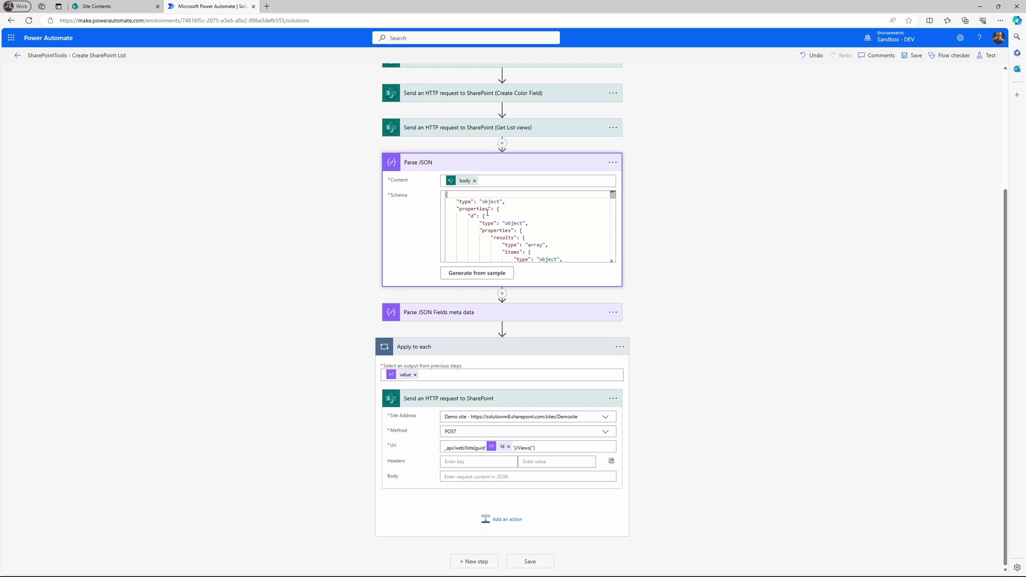
pyautogui.scroll(-1, 462, 203)
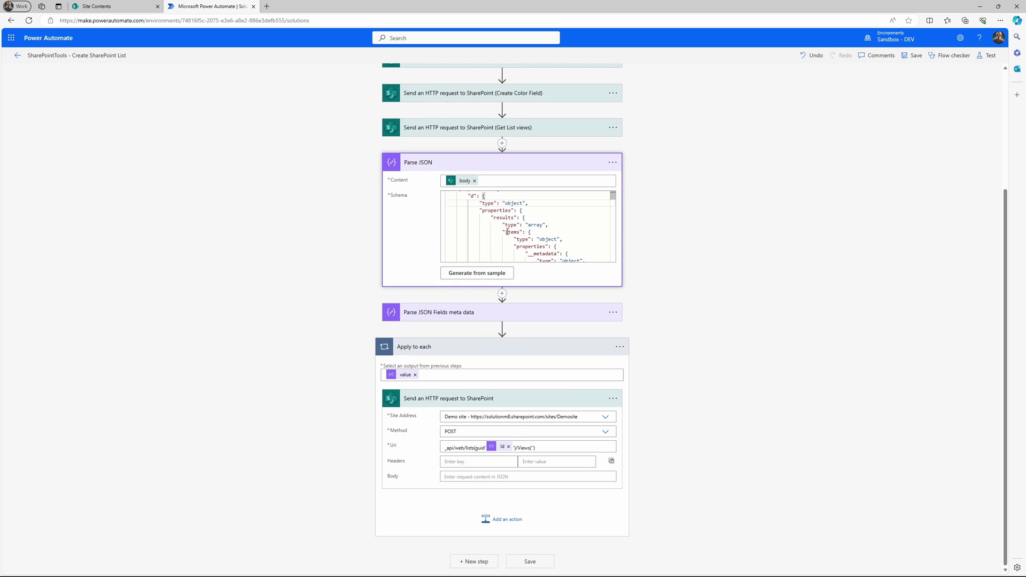
pyautogui.click(498, 217)
pyautogui.scroll(-2, 535, 227)
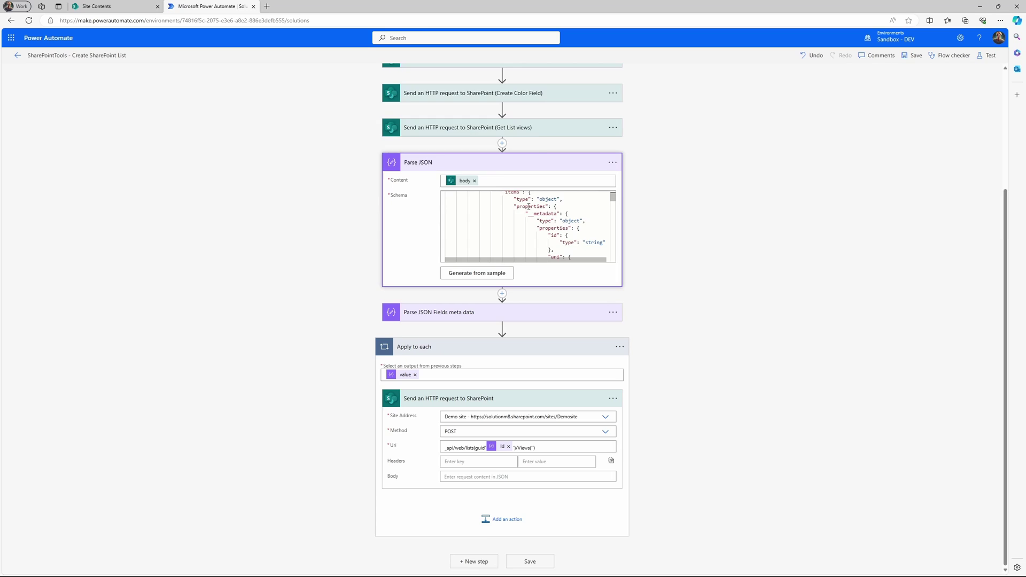
# Step: Bring up dynamic content for the request Uri and delete the 'res' search text
pyautogui.click(535, 447)
pyautogui.click(710, 407)
pyautogui.write('res')
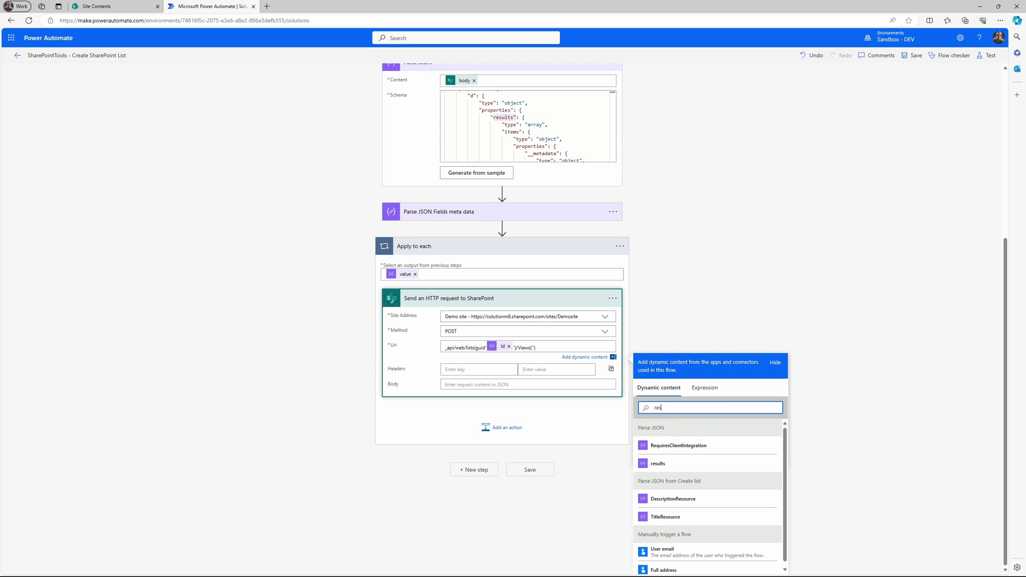
pyautogui.press('BackSpace')
pyautogui.press('BackSpace')
pyautogui.press('BackSpace')
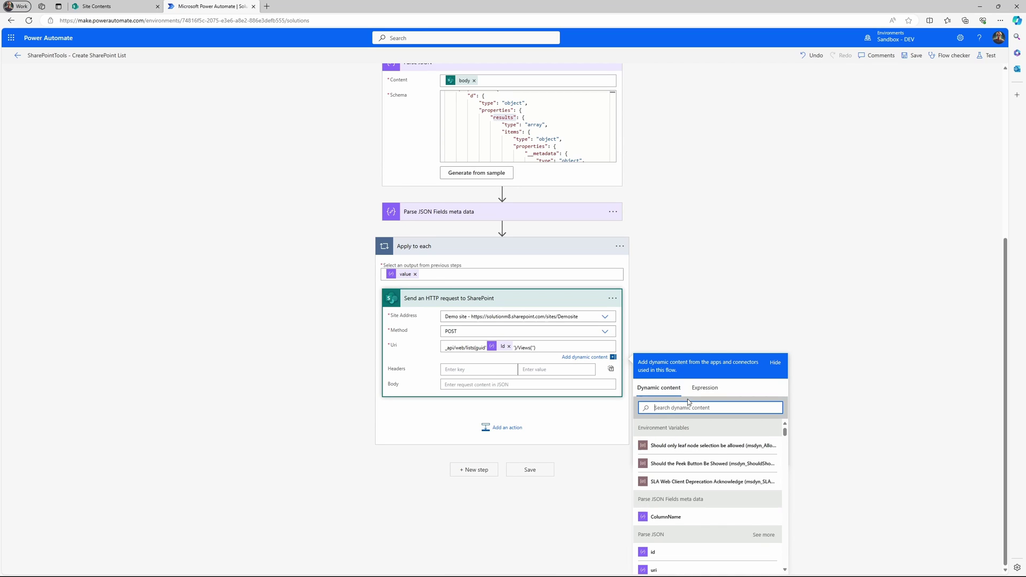
# Step: Insert the expression first(Parse JSON results)?['Id'] as the Views() argument in the Uri
pyautogui.click(699, 394)
pyautogui.write('first(')
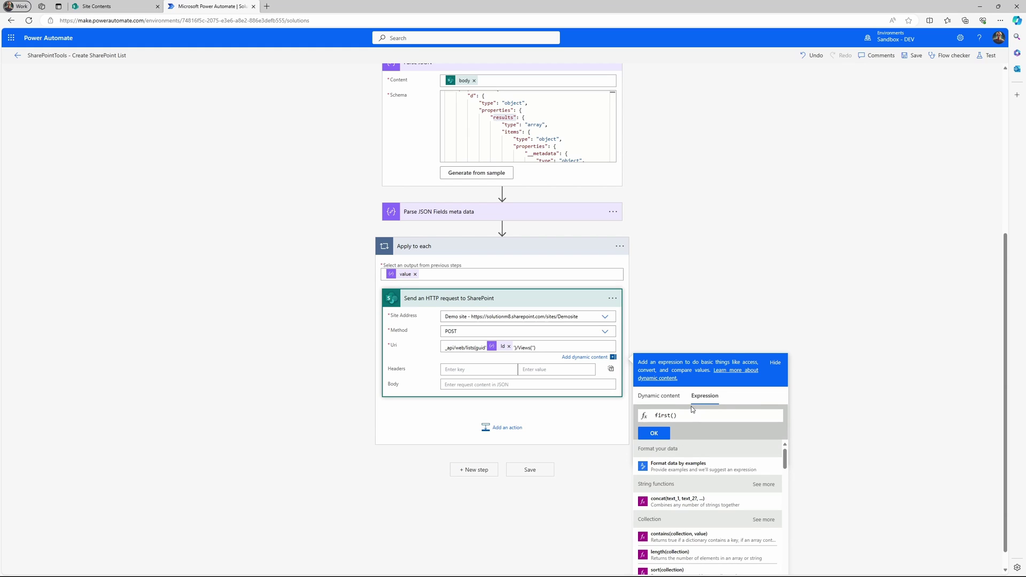
pyautogui.click(658, 396)
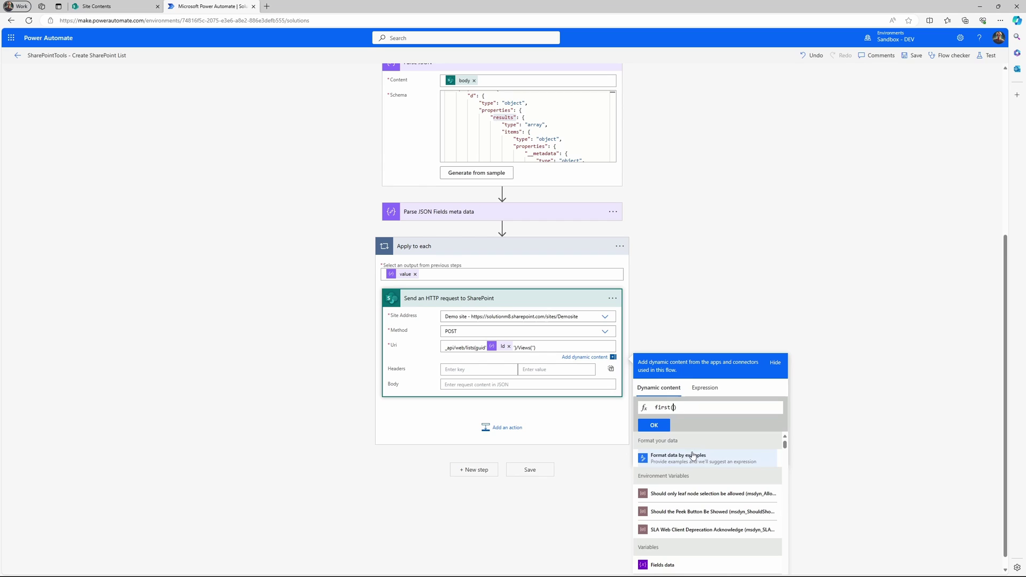
pyautogui.scroll(-2, 685, 505)
pyautogui.scroll(-2, 687, 508)
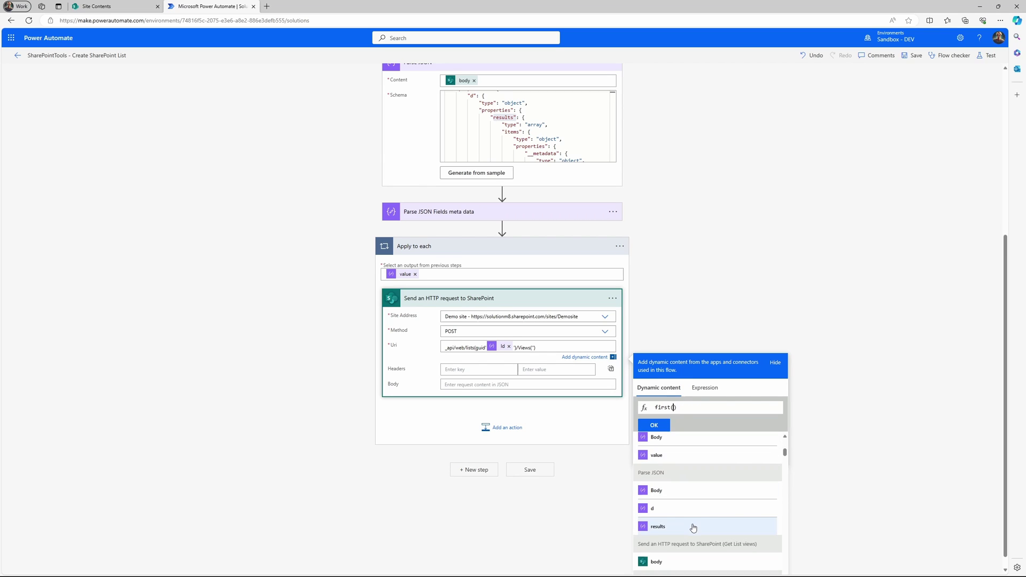
pyautogui.click(695, 528)
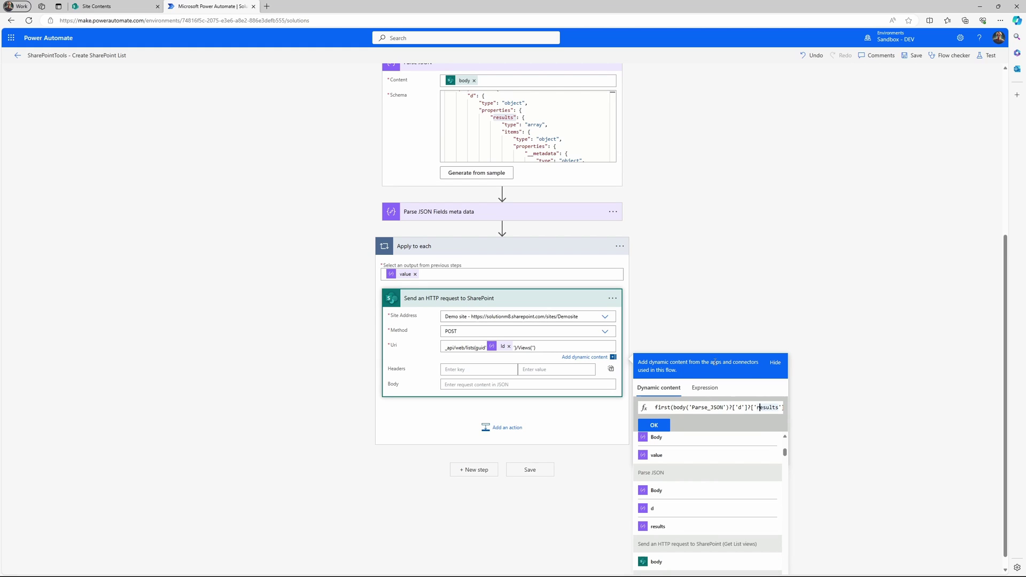
pyautogui.press('End')
pyautogui.write('?[]')
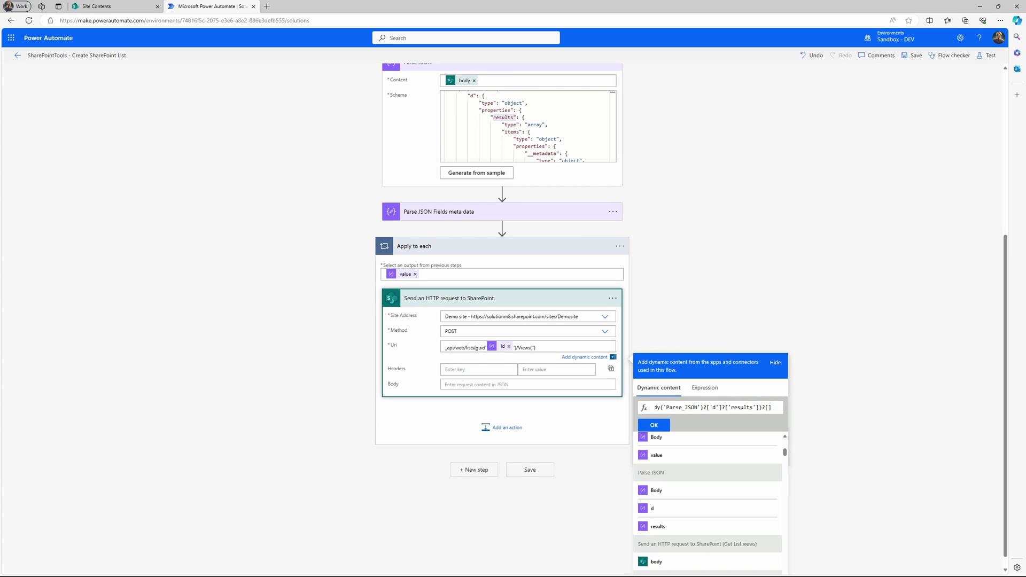
pyautogui.write("'")
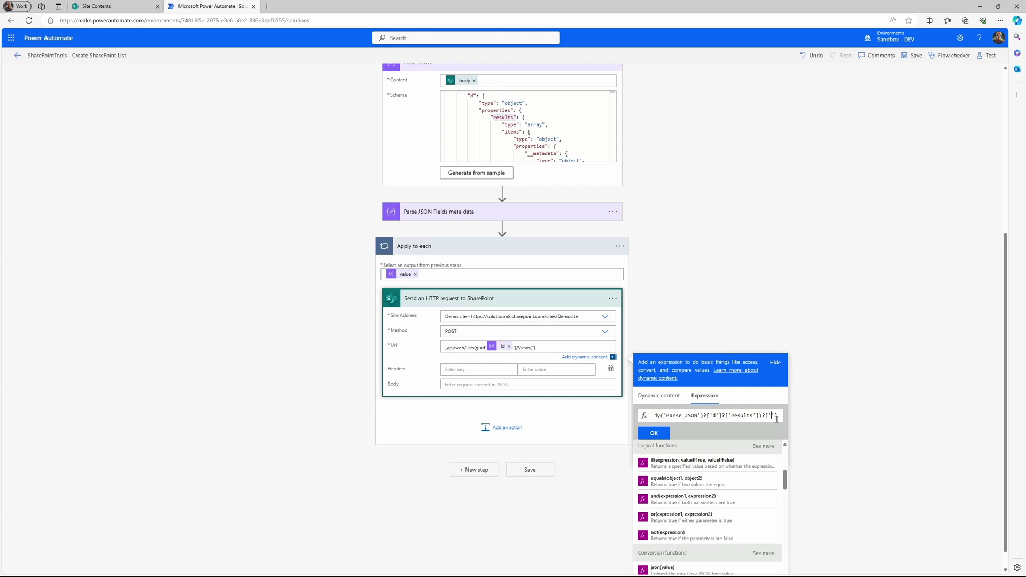
pyautogui.write('Id')
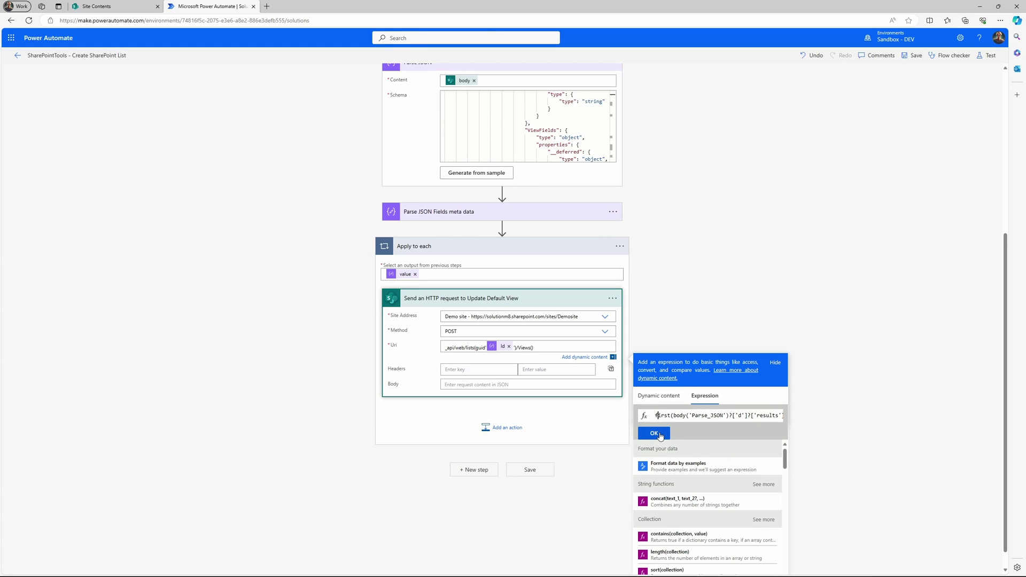
pyautogui.click(654, 433)
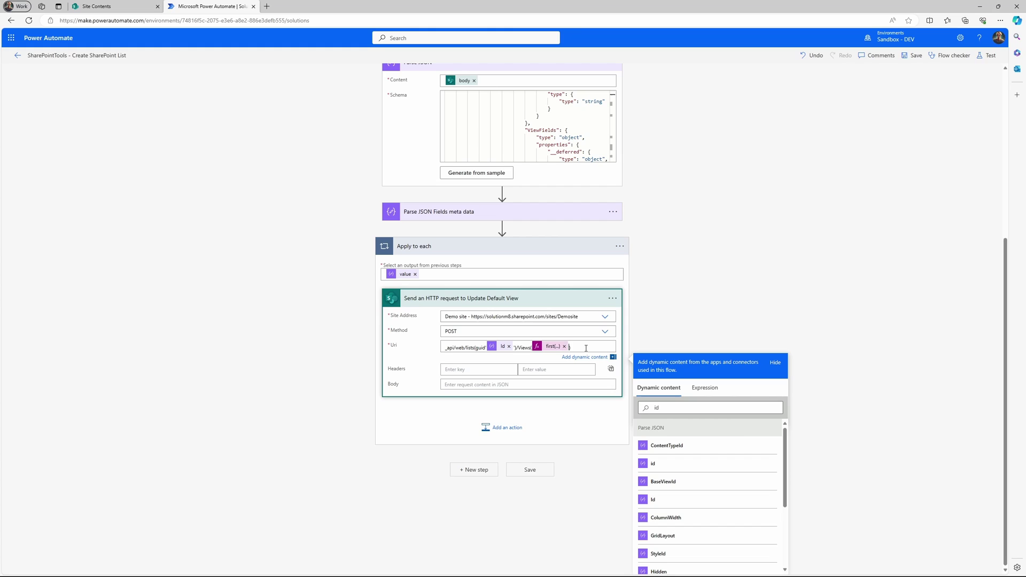
# Step: Append ')/ViewFields/addViewField to the Uri and add header Content-Type: application/json
pyautogui.write("')/ViewFields/addViewF")
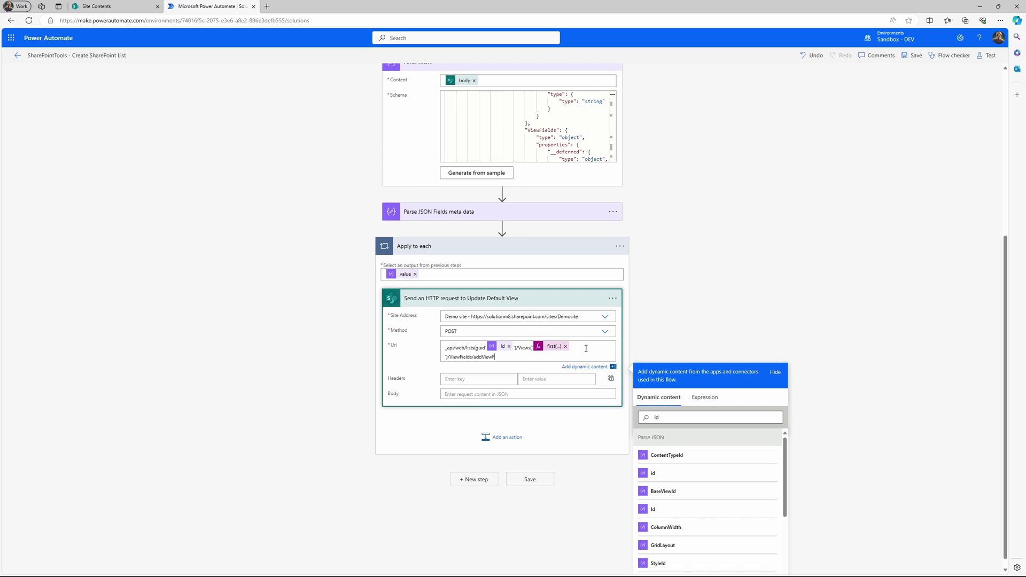
pyautogui.write('ield')
pyautogui.click(479, 379)
pyautogui.write('Content-Type')
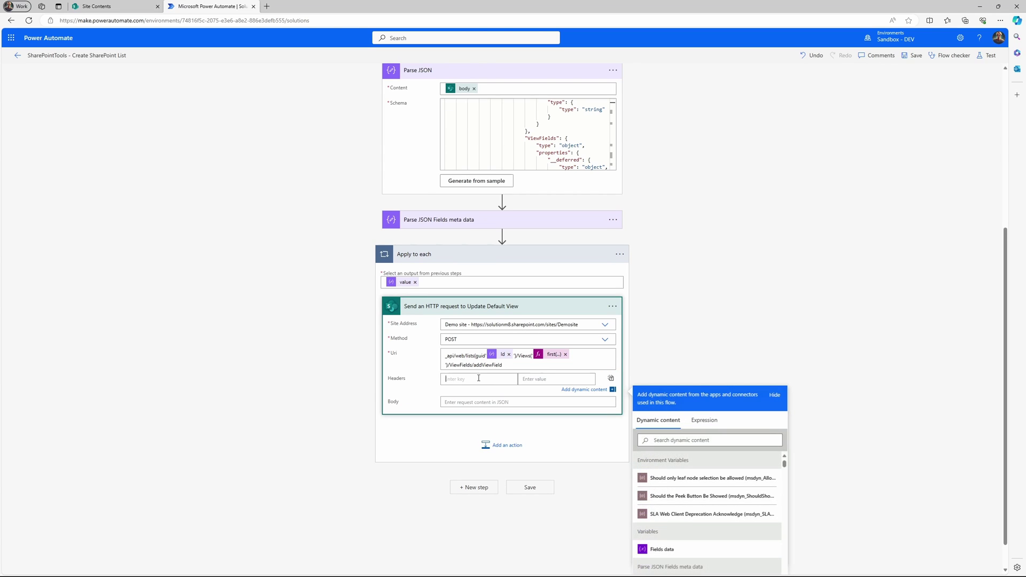
pyautogui.press('Tab')
pyautogui.write('application/json')
# Step: Set the request body to {"strField": ColumnName} using the ColumnName dynamic value
pyautogui.click(472, 413)
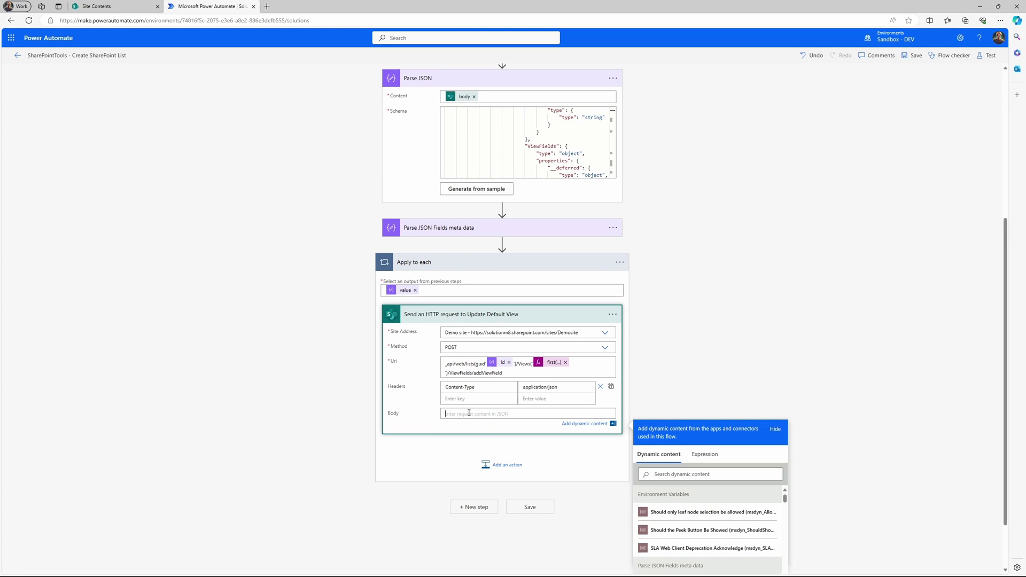
pyautogui.write('{')
pyautogui.press('Return')
pyautogui.press('Return')
pyautogui.write('}')
pyautogui.press('Up')
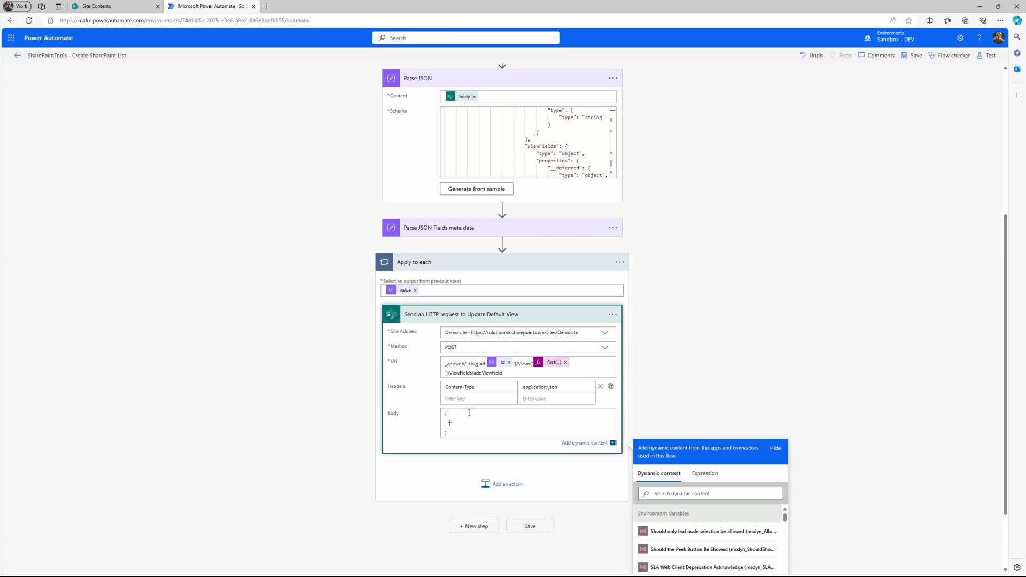
pyautogui.write('"strField":')
pyautogui.scroll(-1, 686, 372)
pyautogui.scroll(-1, 695, 497)
pyautogui.write(': "')
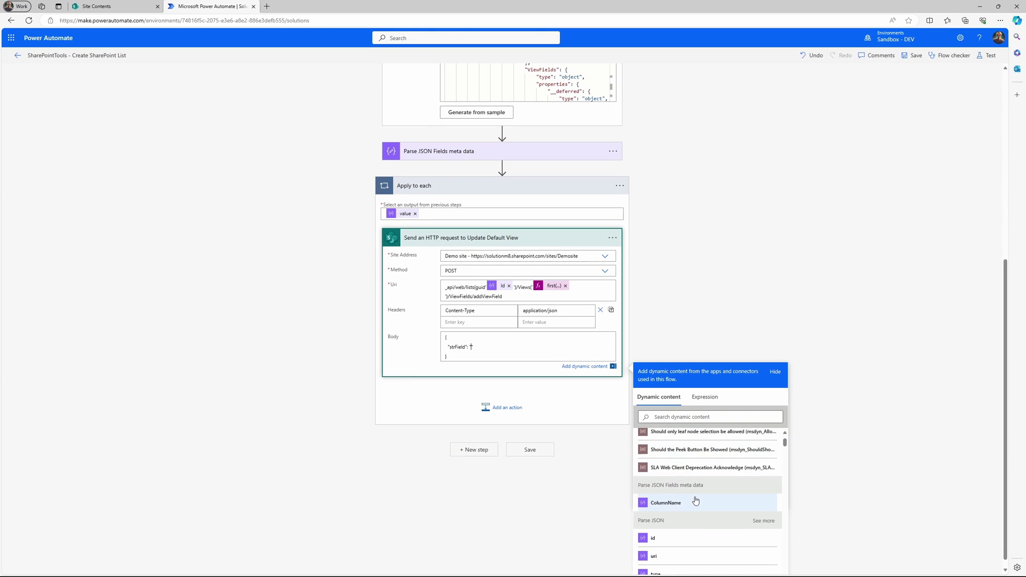
pyautogui.scroll(-2, 695, 501)
pyautogui.write('"')
pyautogui.scroll(2, 695, 492)
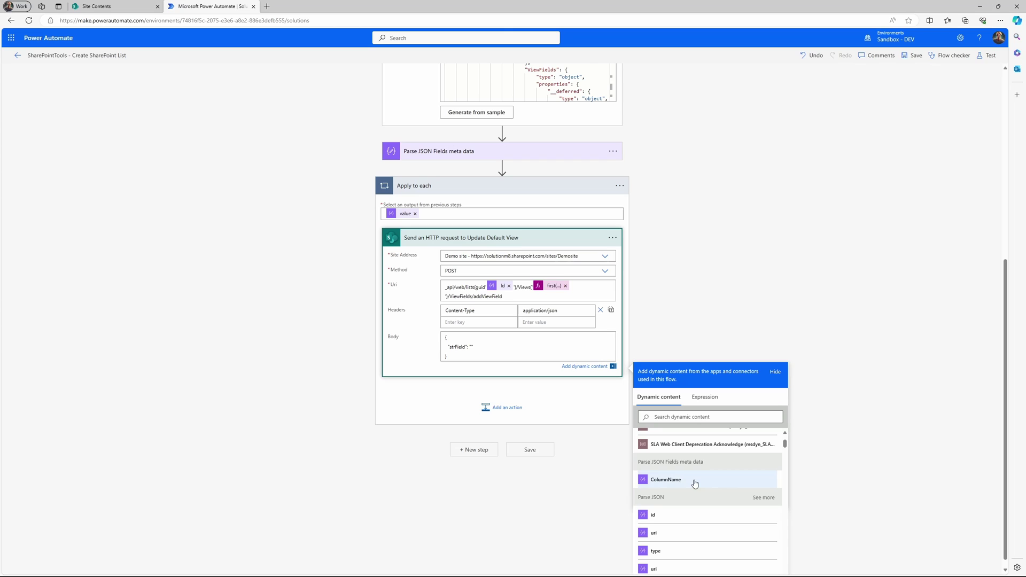
pyautogui.click(695, 484)
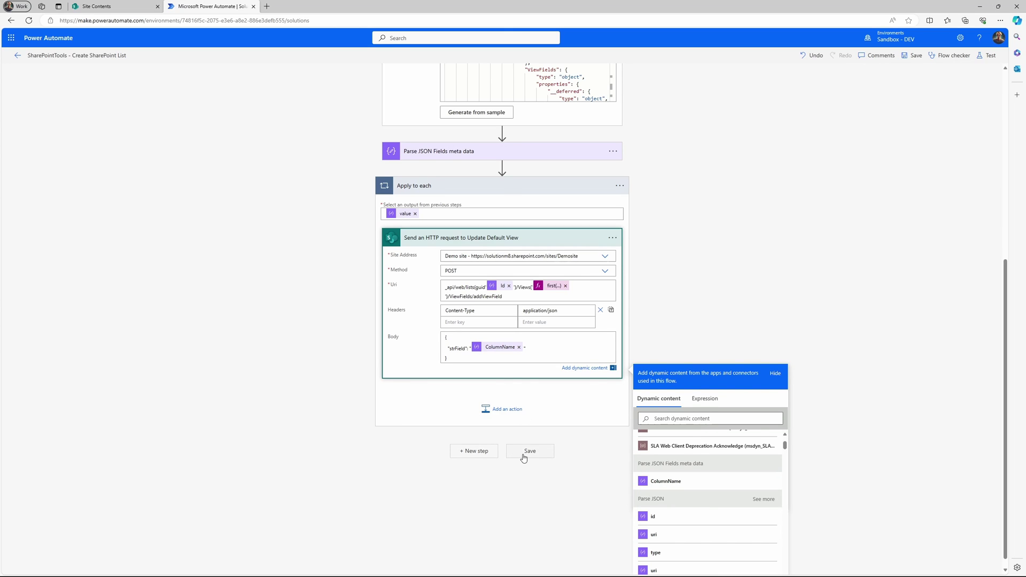
# Step: Save the flow and run a manual test with the list title 'New Test list'
pyautogui.click(556, 513)
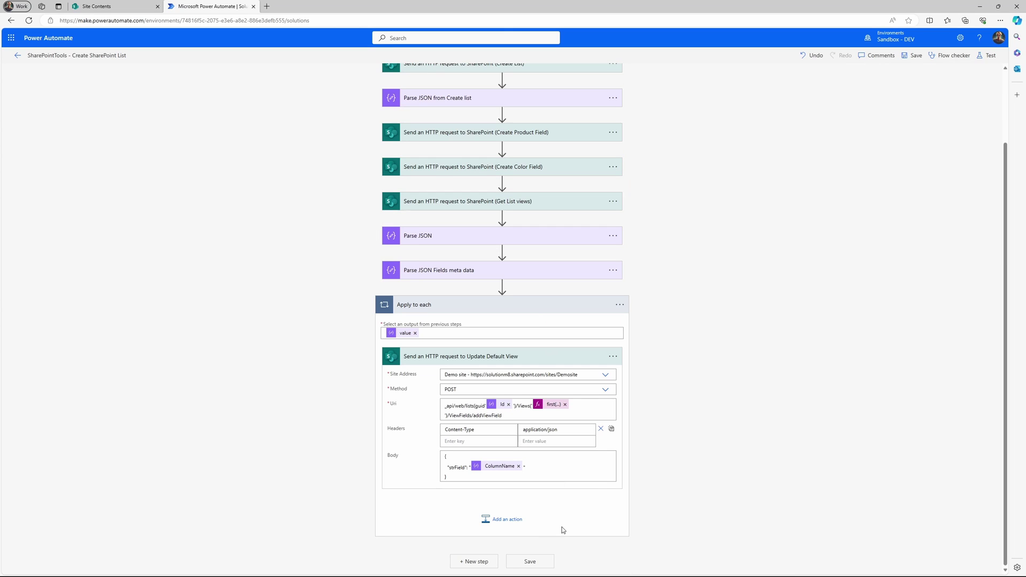
pyautogui.click(988, 56)
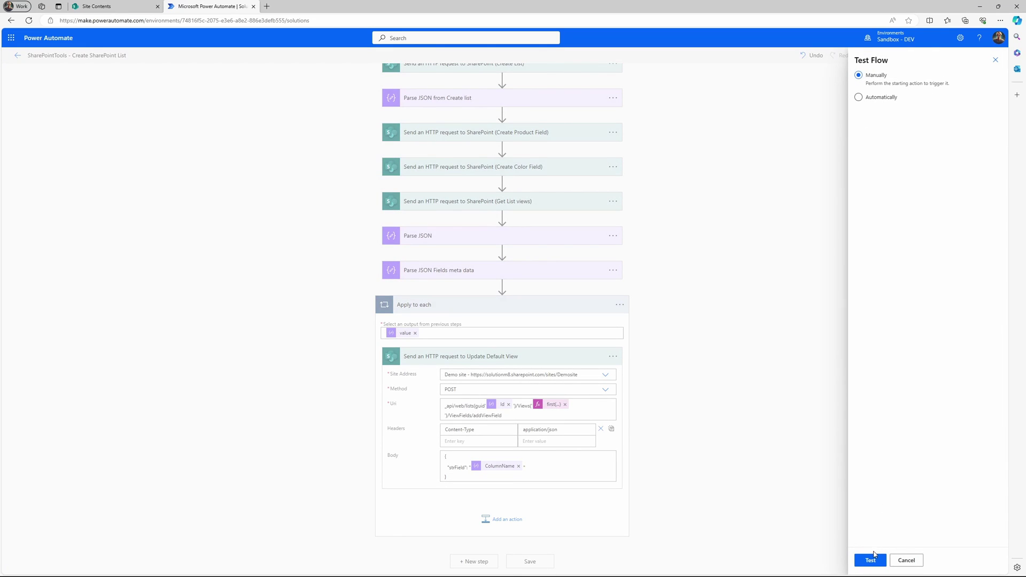
pyautogui.click(871, 560)
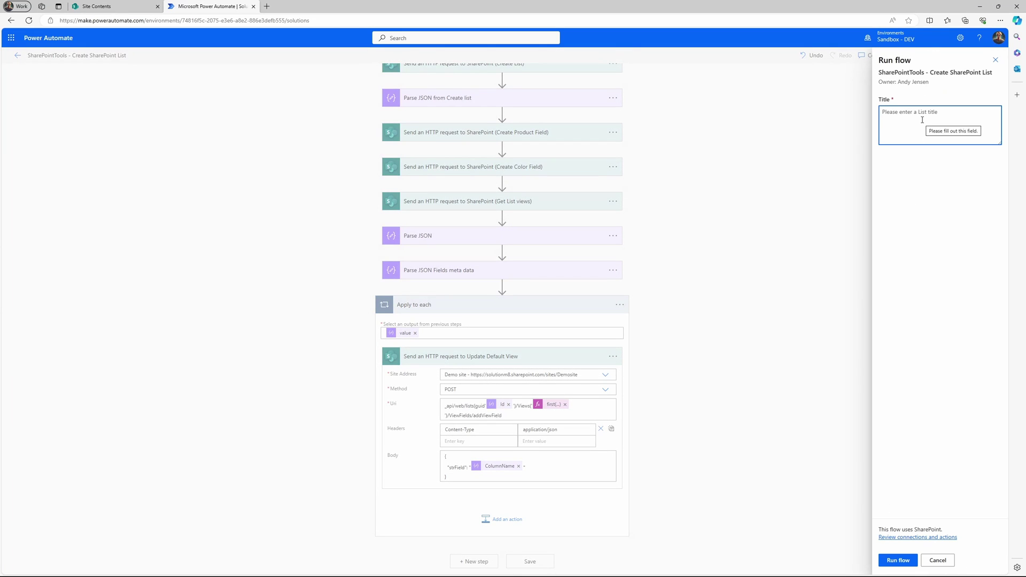
pyautogui.write('New Test list')
pyautogui.click(898, 560)
pyautogui.click(889, 561)
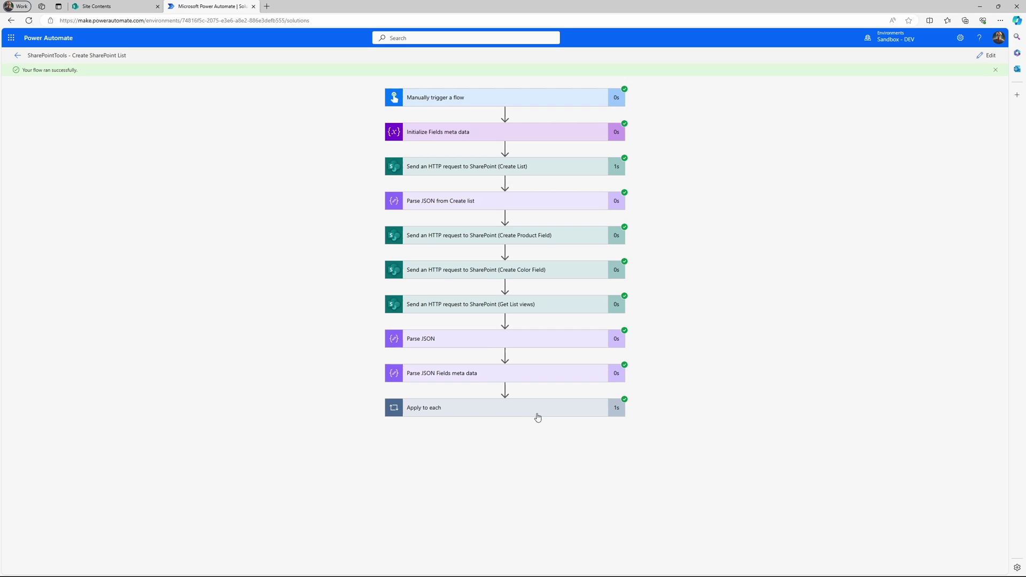
# Step: In the refreshed New Test list, add an item Test / Product name 1 / Blue
pyautogui.click(109, 10)
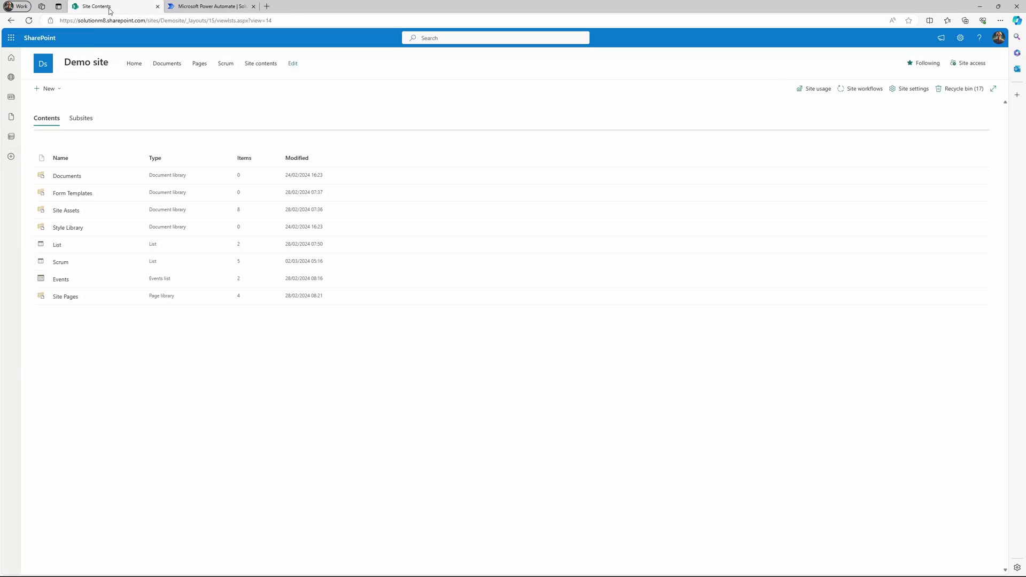
pyautogui.click(30, 20)
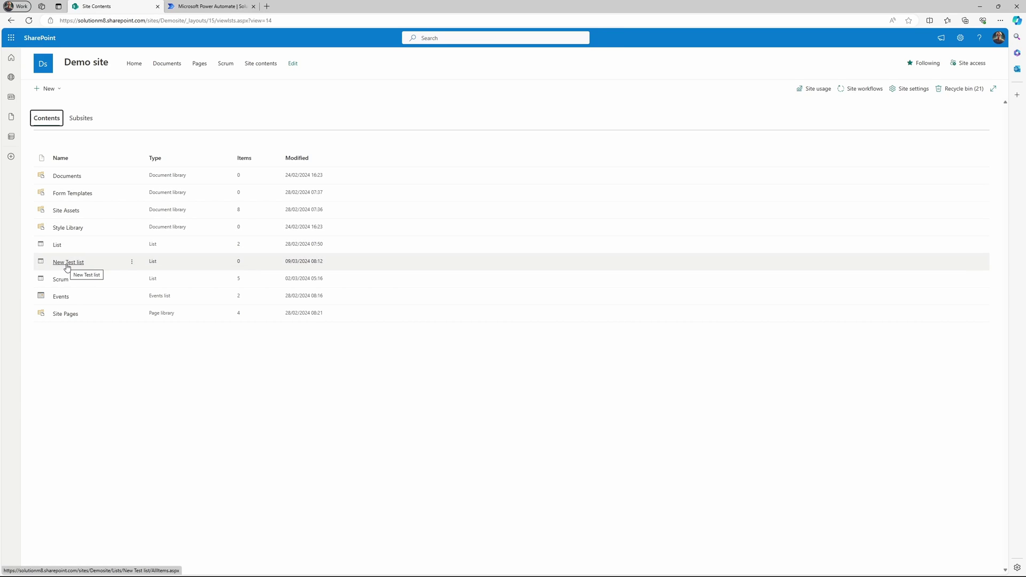
pyautogui.click(67, 263)
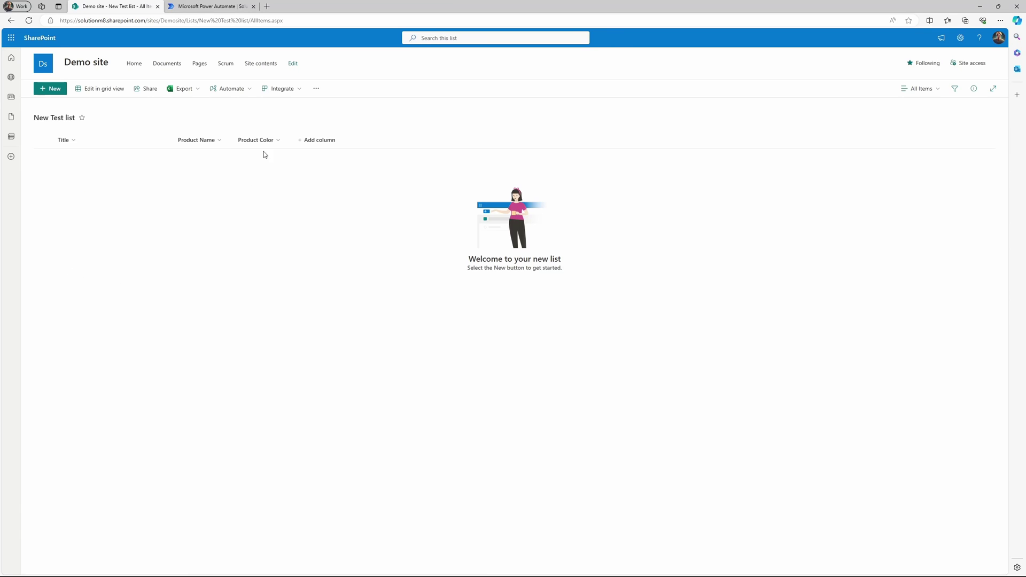
pyautogui.click(50, 88)
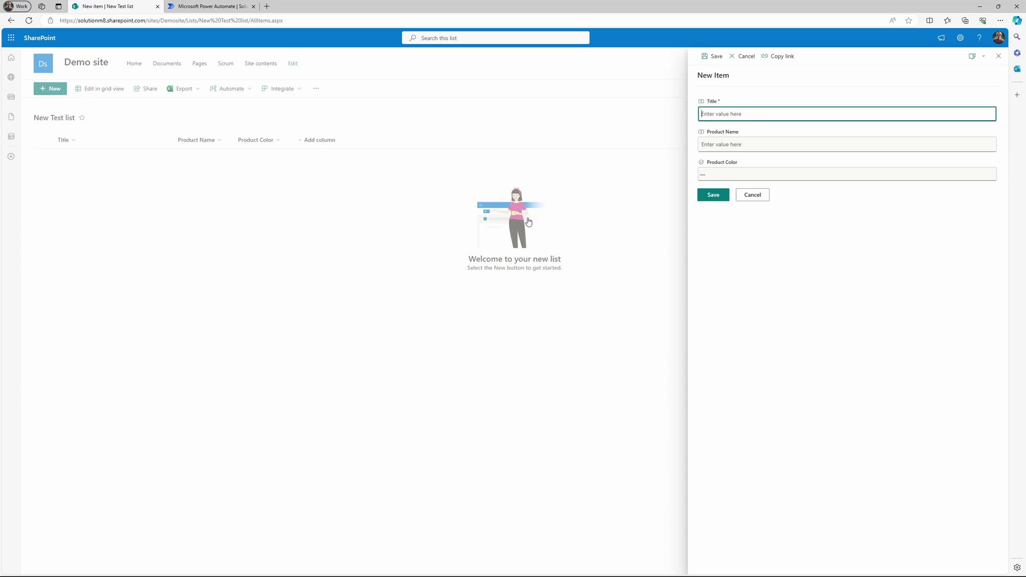
pyautogui.click(757, 144)
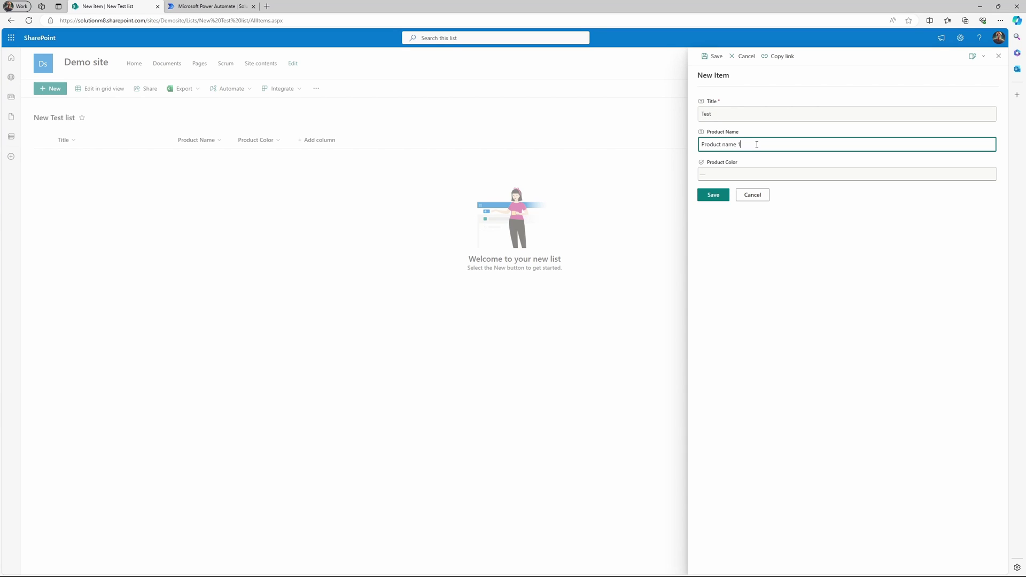
pyautogui.click(748, 175)
pyautogui.click(724, 209)
pyautogui.click(713, 195)
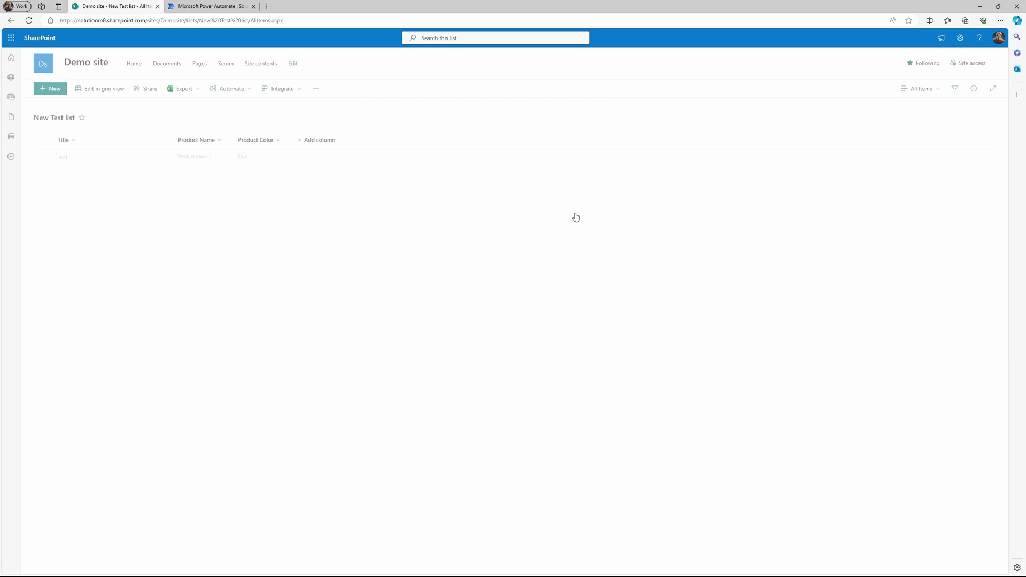
# Step: Expand Apply to each in the flow run and view Update Default View's inputs and outputs
pyautogui.click(195, 7)
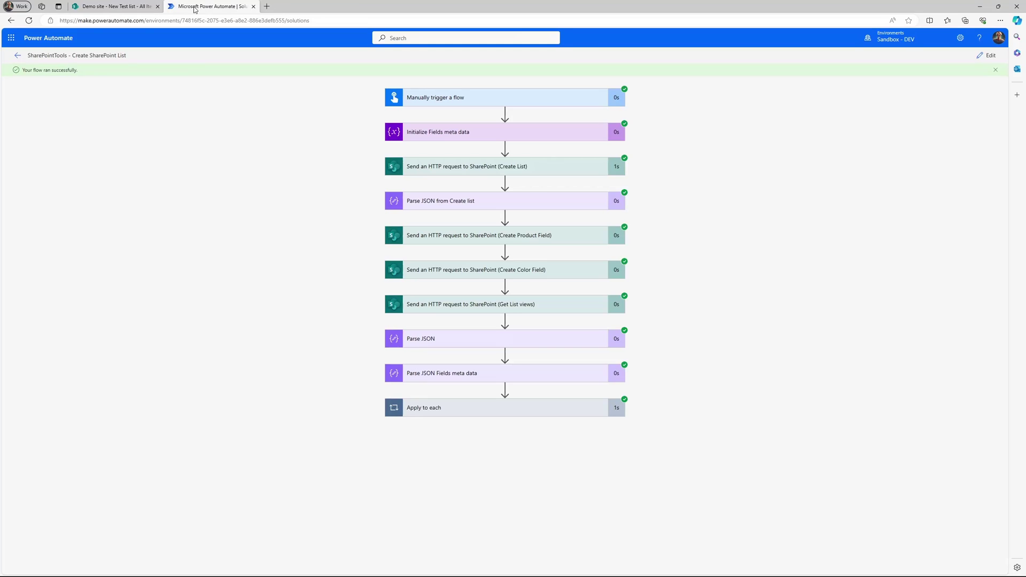
pyautogui.click(510, 411)
pyautogui.click(503, 458)
pyautogui.scroll(-4, 519, 385)
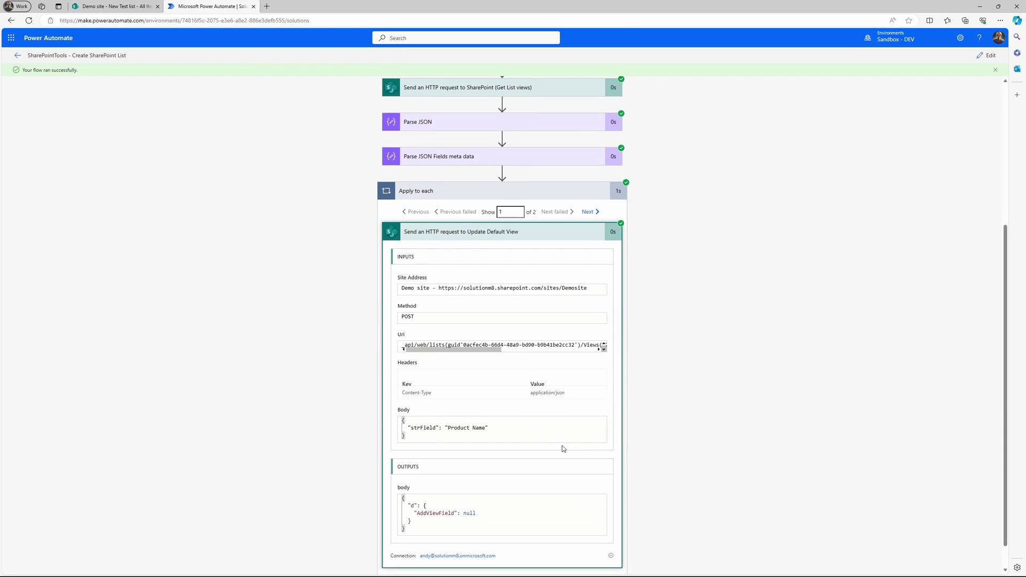